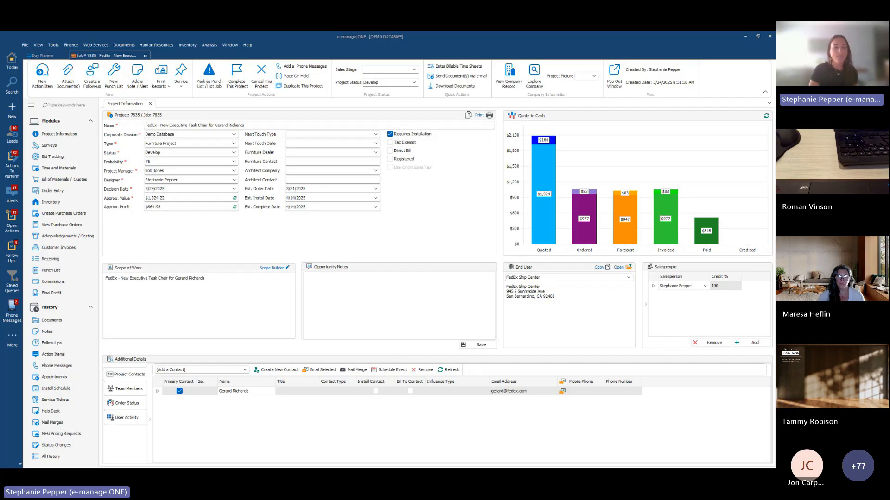
# - Open the e-manage|ONE Help Guide in the browser, then return to the FedEx project
pyautogui.click(247, 45)
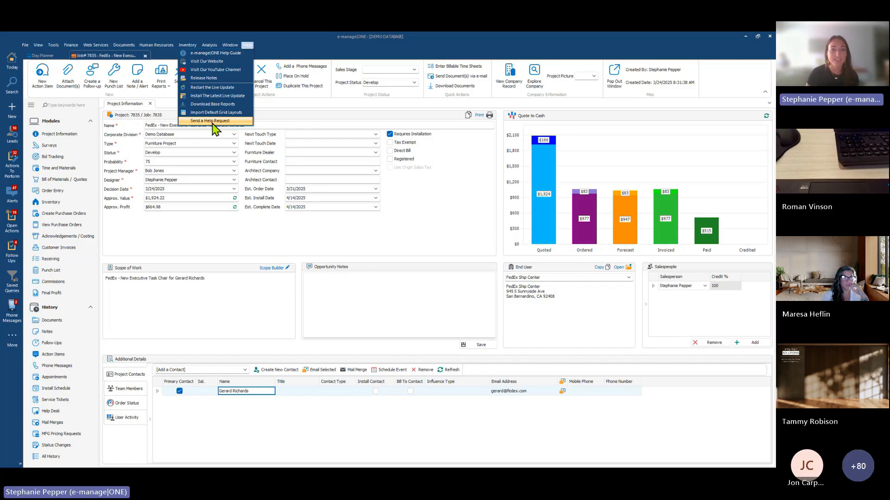
pyautogui.click(223, 54)
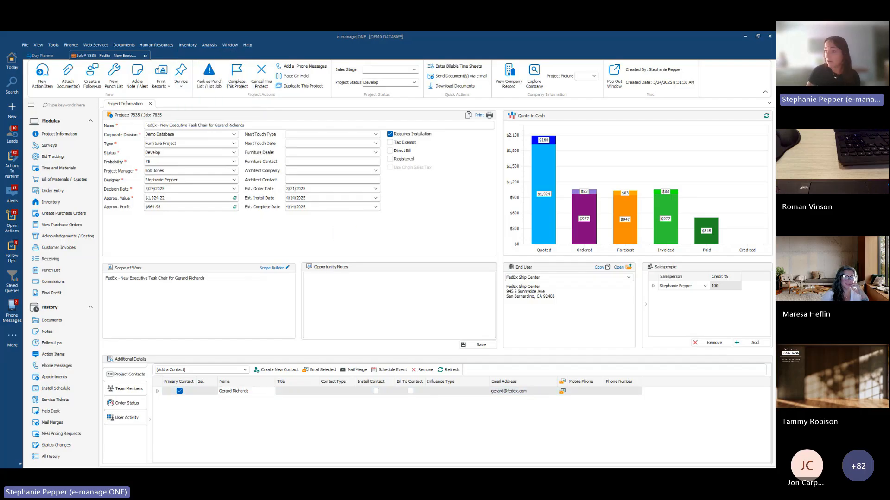
pyautogui.moveTo(326, 60); pyautogui.dragTo(283, 33)
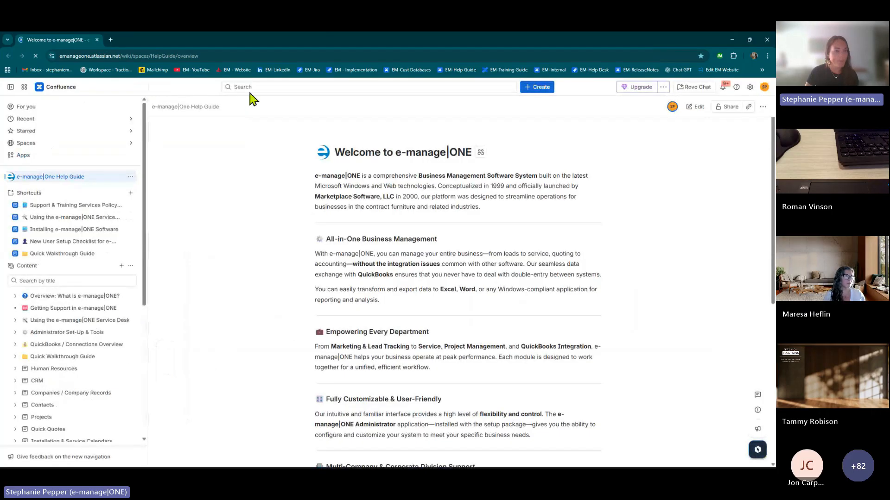
pyautogui.click(735, 41)
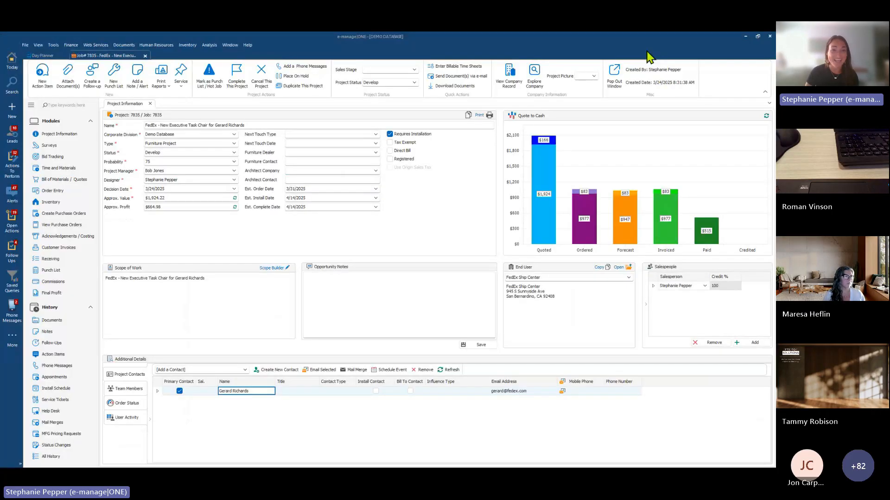
# - Switch to the Help Guide in Chrome, search it for "beta" and open the New Beta Bill of Materials article
pyautogui.click(247, 45)
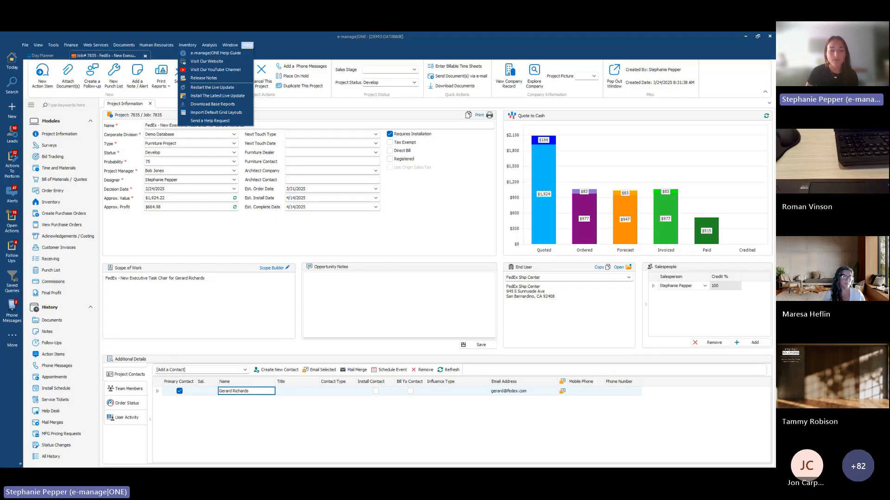
pyautogui.moveTo(245, 468)
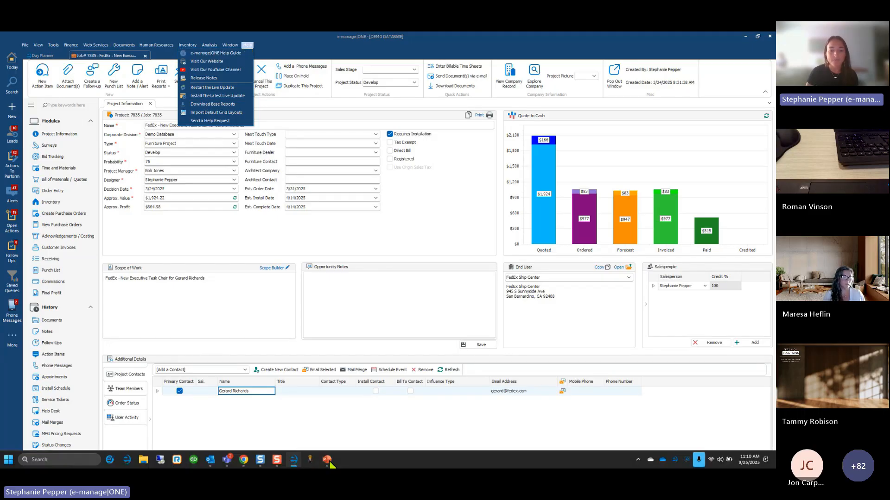
pyautogui.click(240, 460)
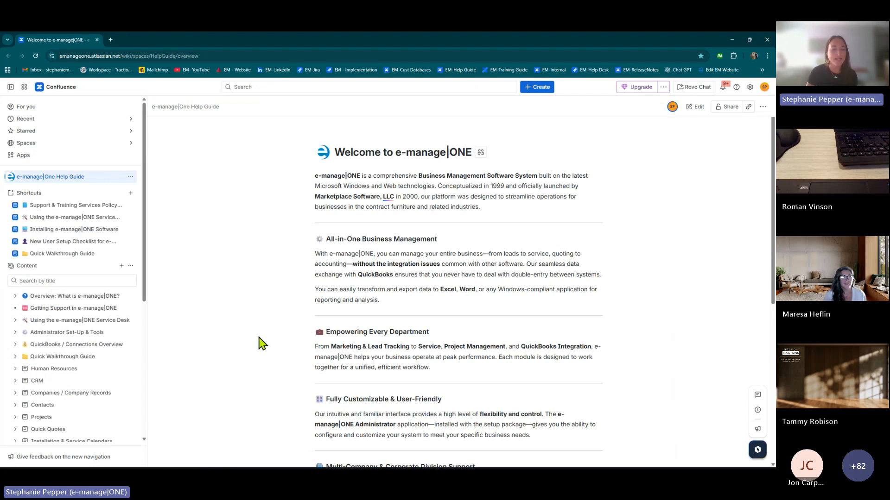
pyautogui.click(251, 87)
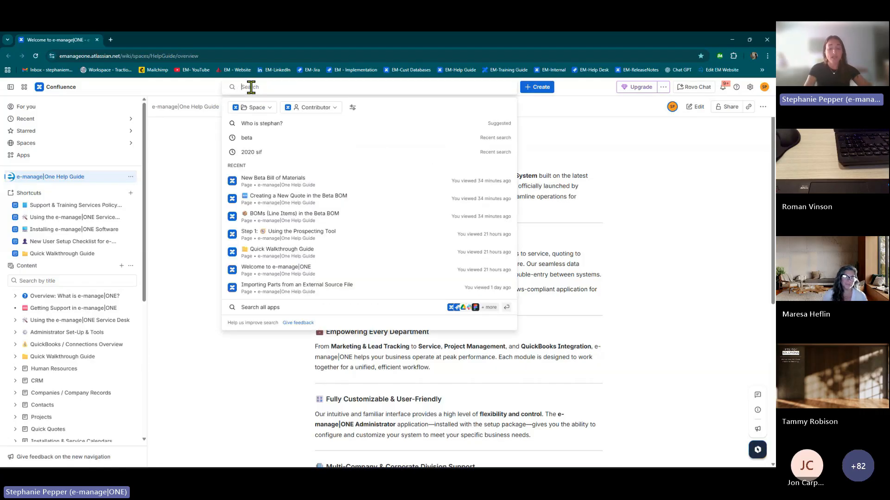
pyautogui.write('beta')
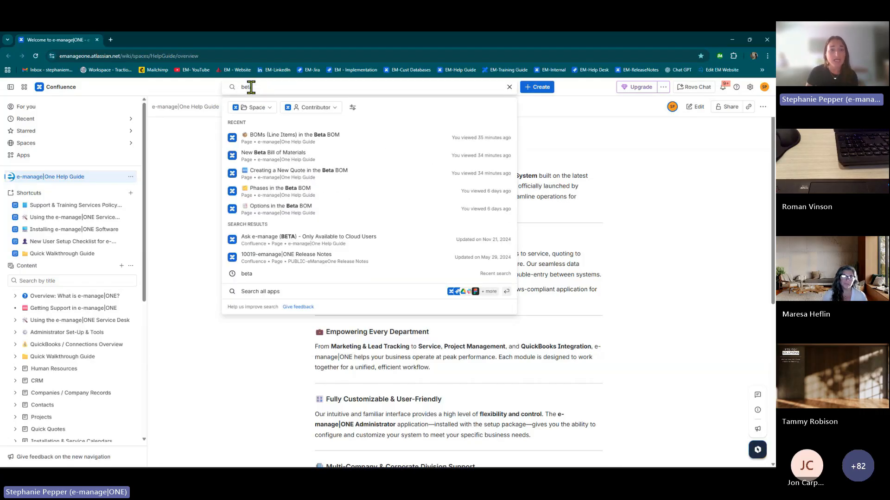
pyautogui.click(276, 157)
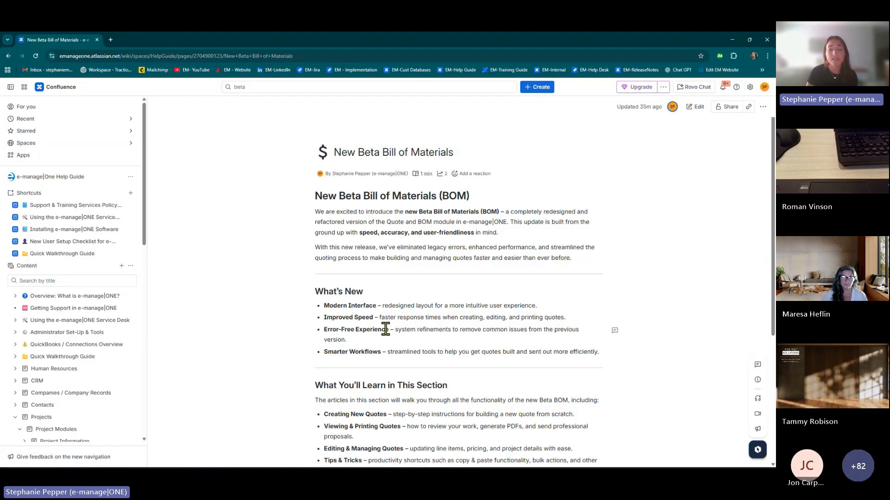
# - Return to e-manage|ONE and open the recent project meant for the initial first walkthrough of Beta BOM
pyautogui.click(732, 41)
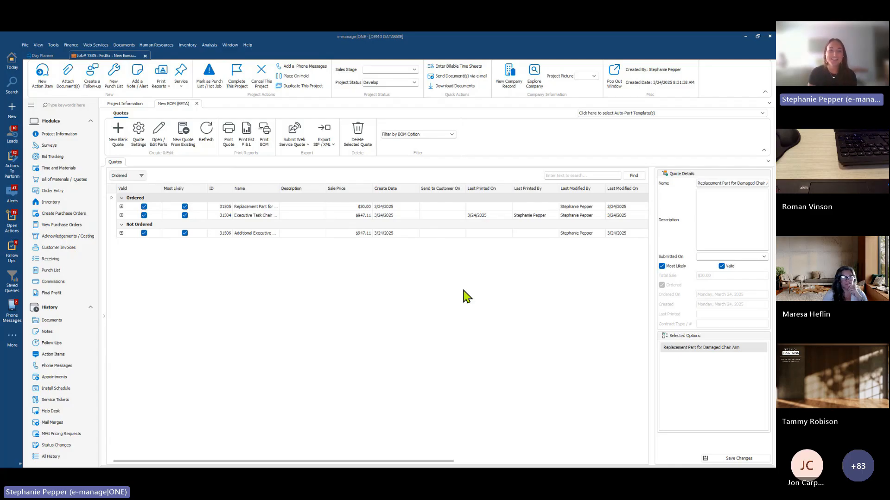
pyautogui.click(15, 90)
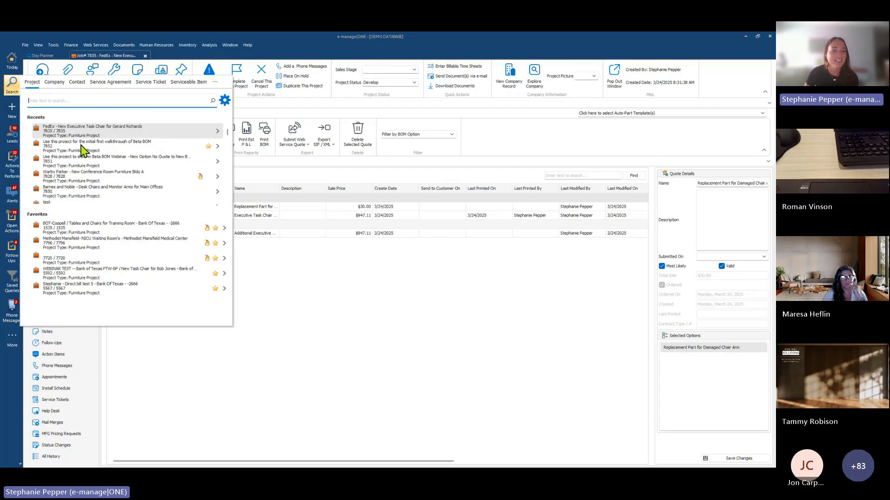
pyautogui.click(83, 148)
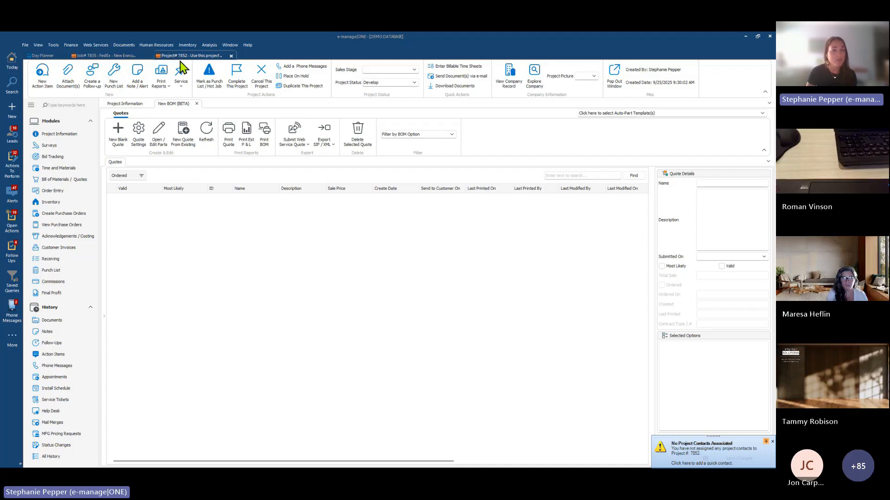
# - In the FedEx job, select the first ordered quote and examine the web service submission and SIF/XML export options
pyautogui.click(110, 56)
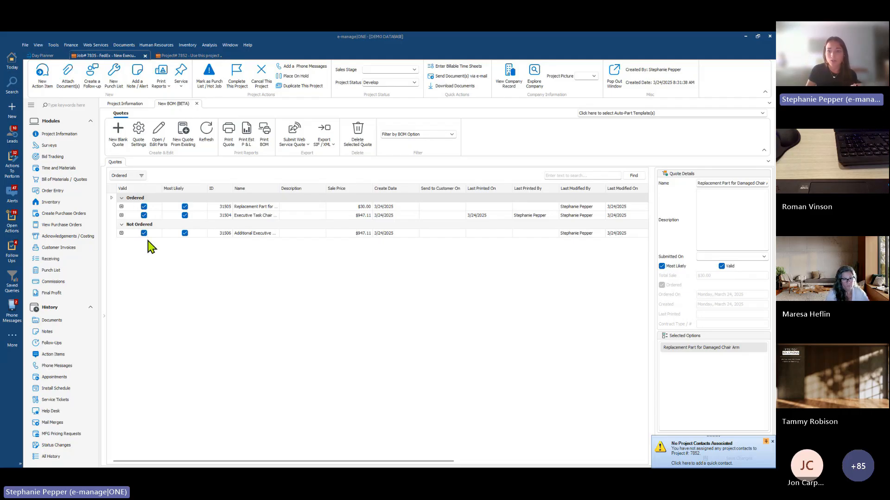
pyautogui.click(114, 207)
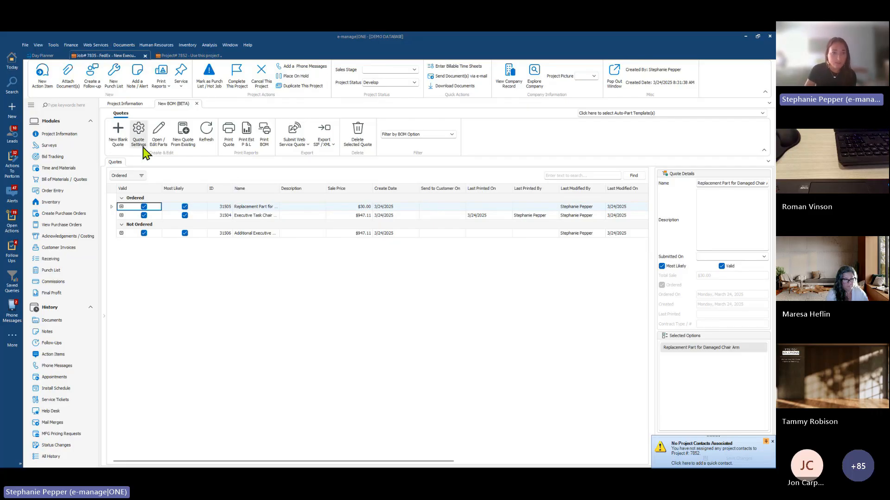
pyautogui.click(300, 139)
pyautogui.click(299, 141)
pyautogui.click(334, 141)
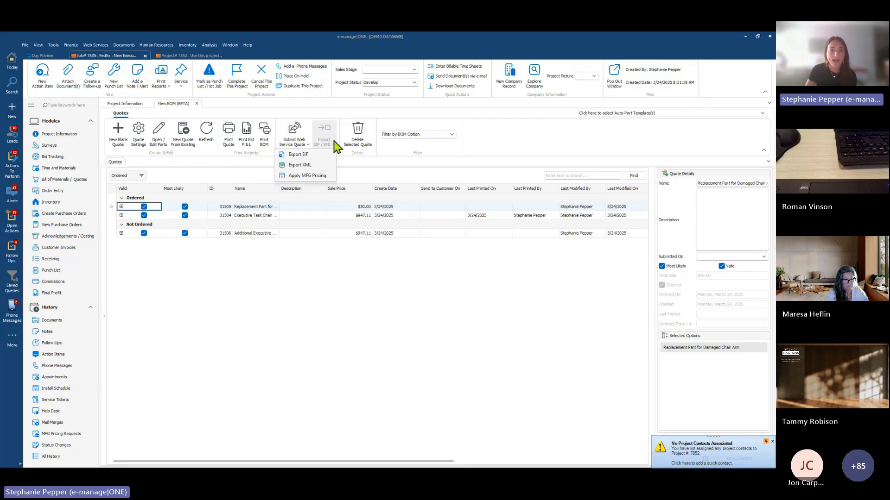
pyautogui.click(333, 141)
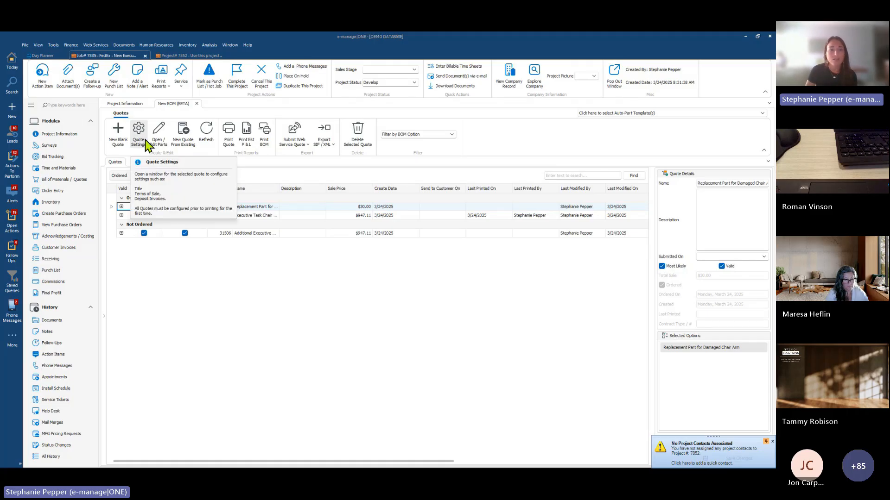
# - Create a new blank quote in the Beta BOM walkthrough project
pyautogui.click(184, 56)
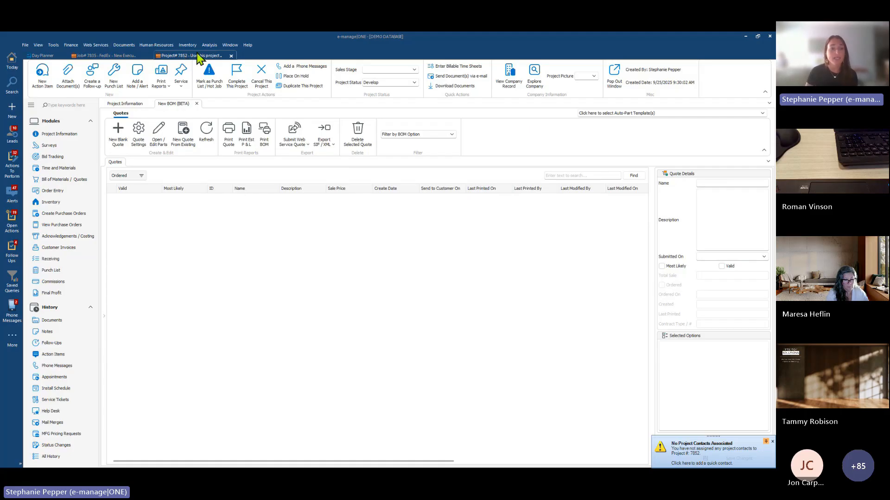
pyautogui.click(125, 144)
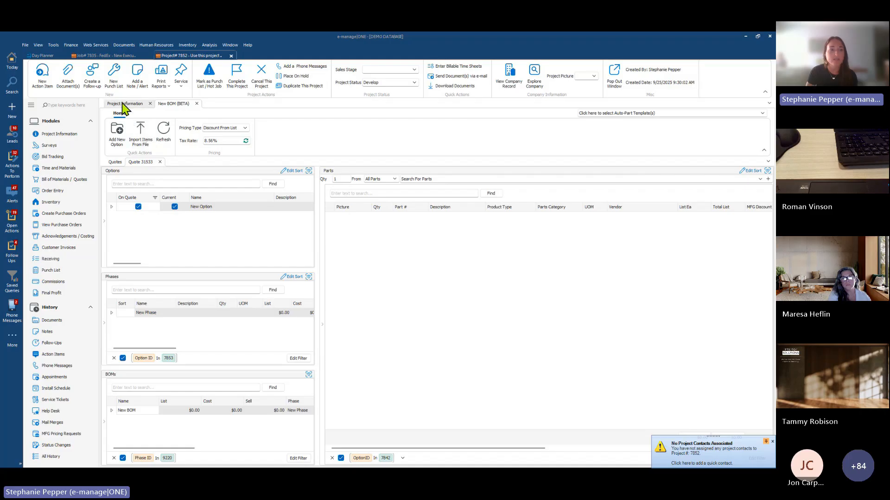
# - Examine the available auto-part templates from the project's quotes list, then go back to the new quote
pyautogui.click(114, 161)
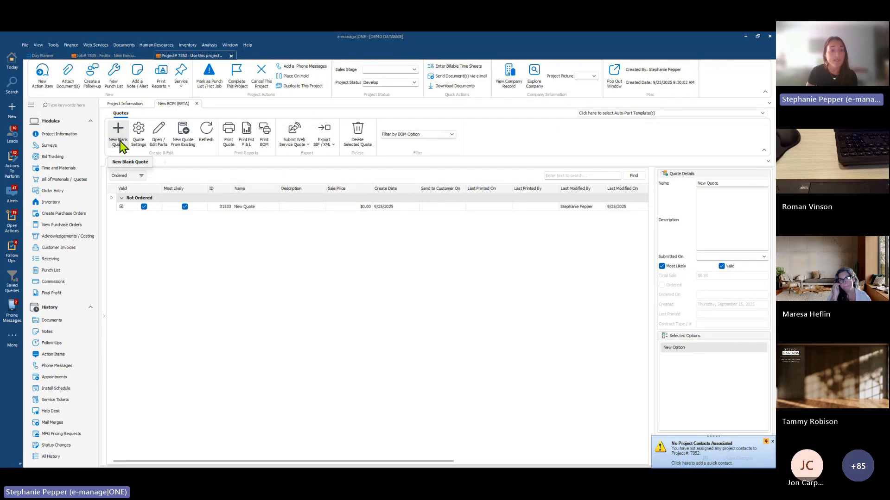
pyautogui.click(642, 113)
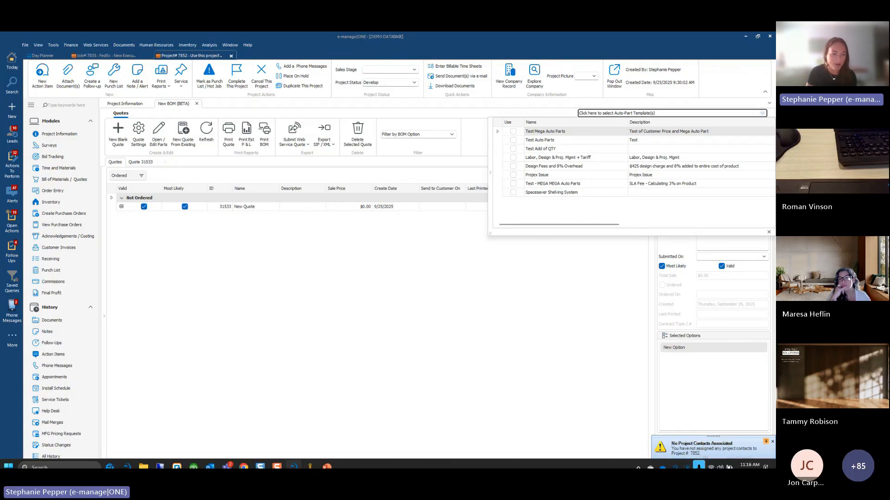
pyautogui.click(648, 114)
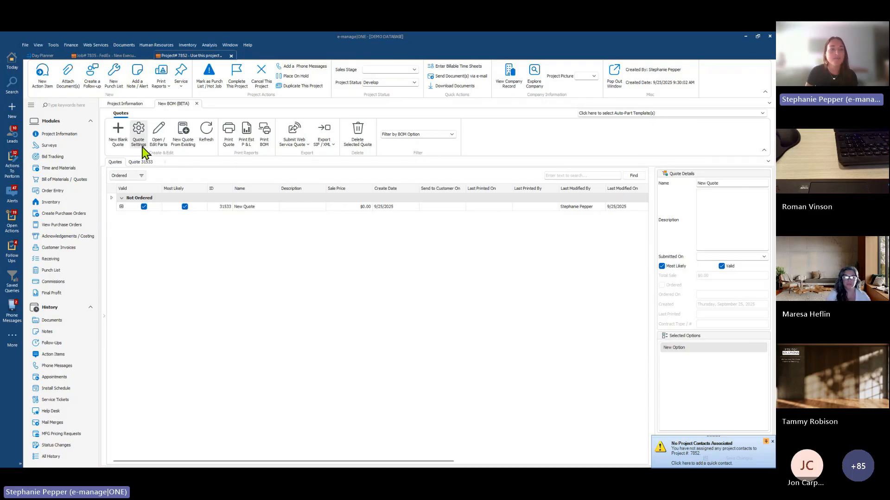
pyautogui.click(118, 145)
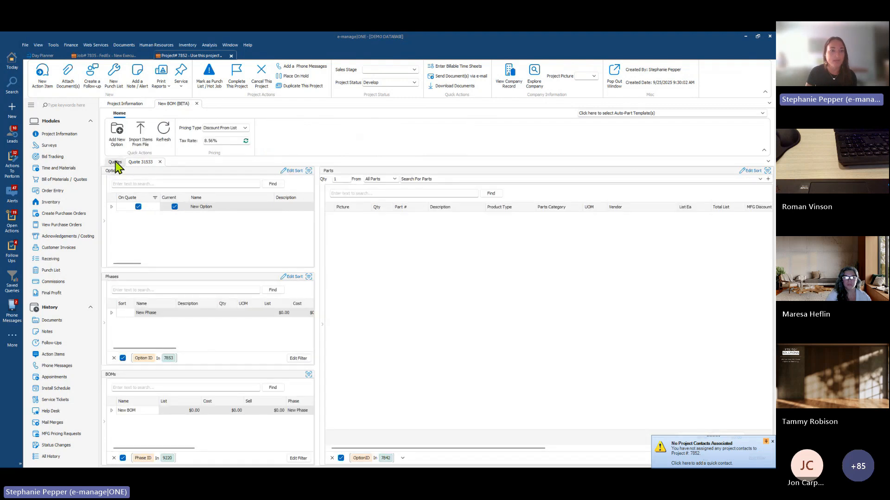
pyautogui.click(115, 162)
pyautogui.click(136, 162)
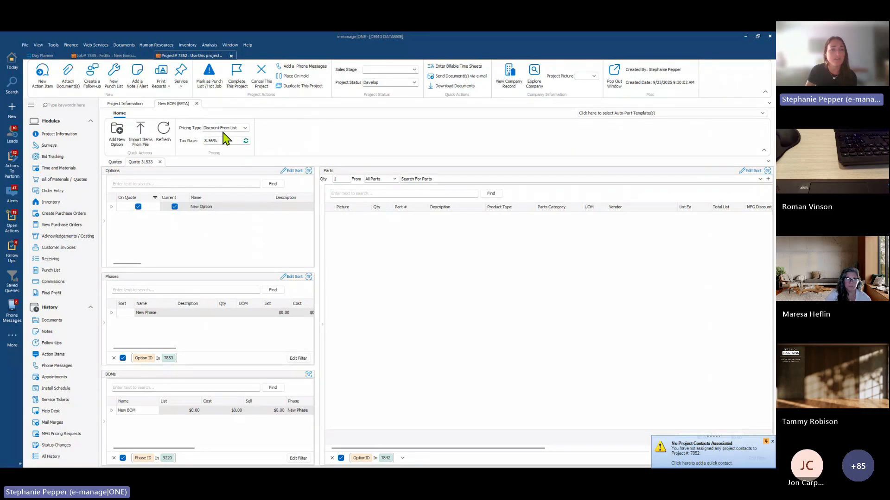
# - Maximize the quote's Options section to view its columns, then restore the combined layout
pyautogui.moveTo(217, 150)
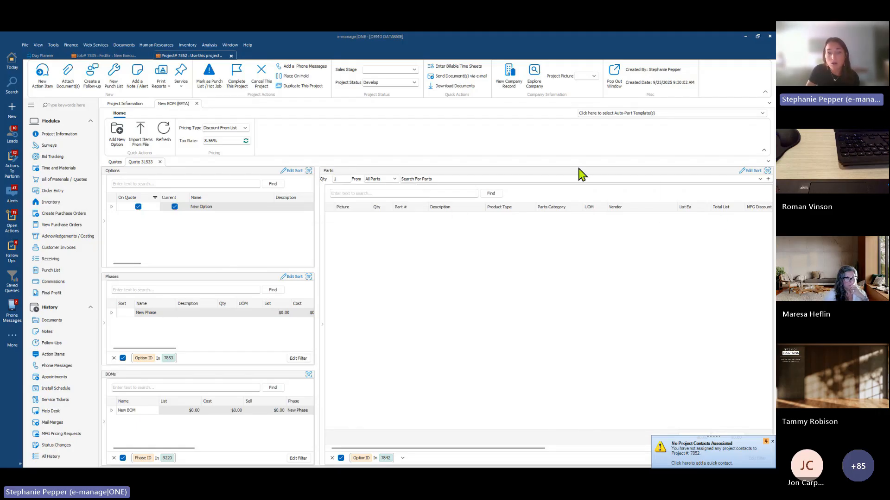
pyautogui.click(309, 171)
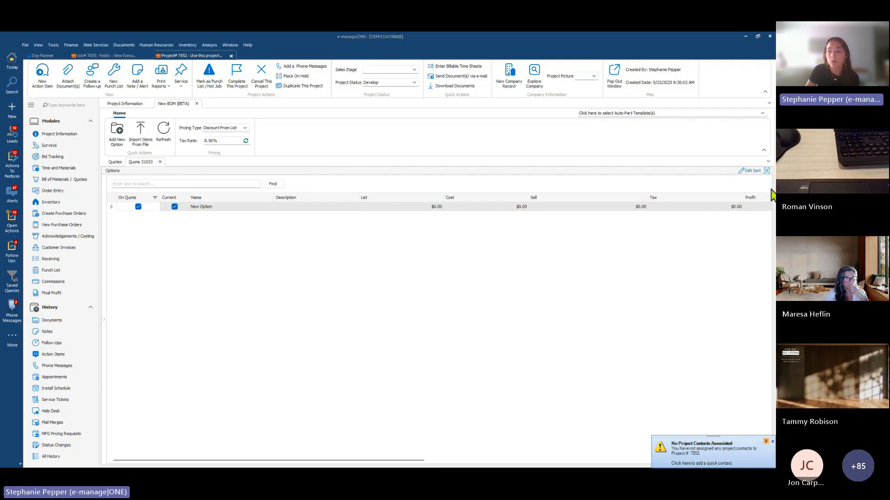
pyautogui.click(768, 172)
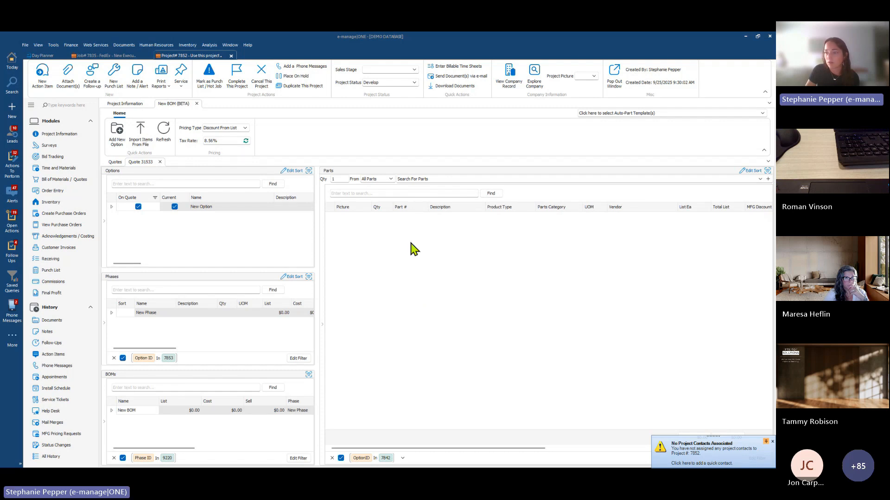
pyautogui.click(308, 171)
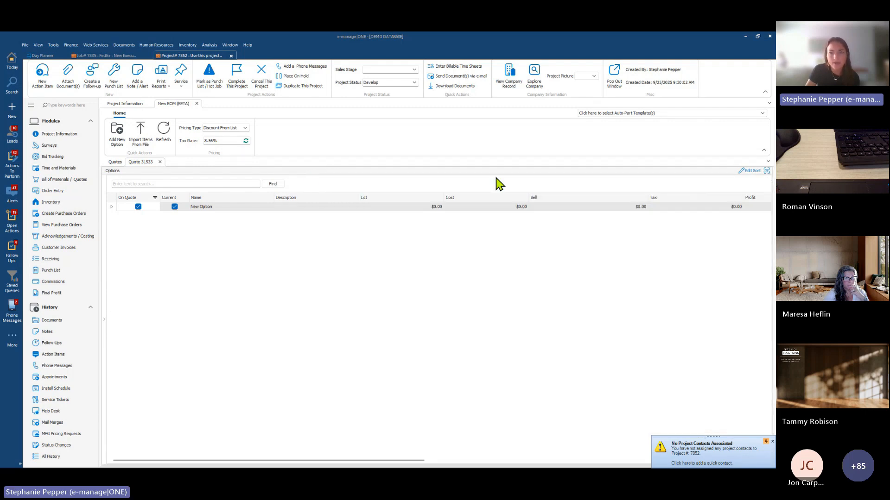
pyautogui.click(768, 172)
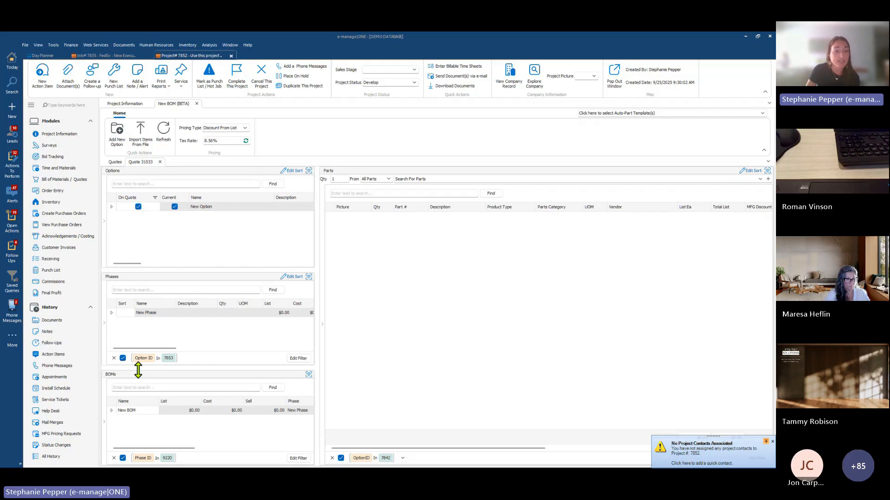
# - Examine the commands offered for the quote's option, phase, BOM and parts sections by selecting each one
pyautogui.click(112, 207)
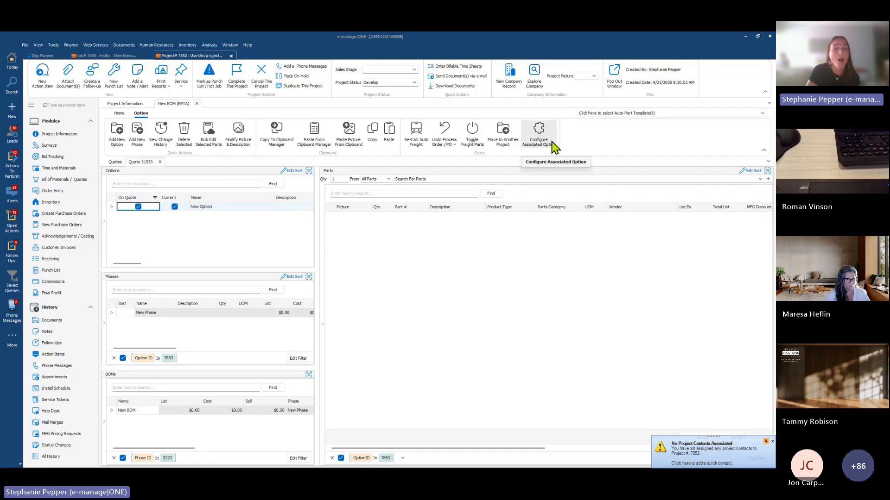
pyautogui.click(111, 313)
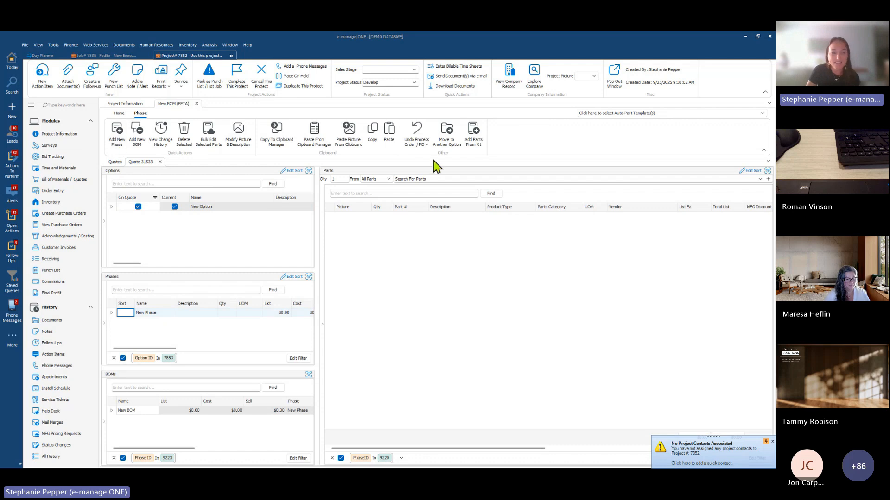
pyautogui.click(113, 410)
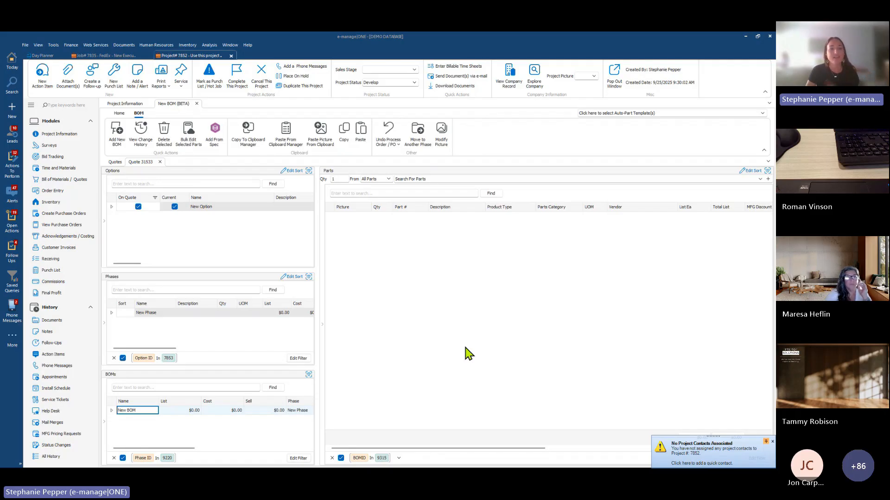
pyautogui.click(111, 313)
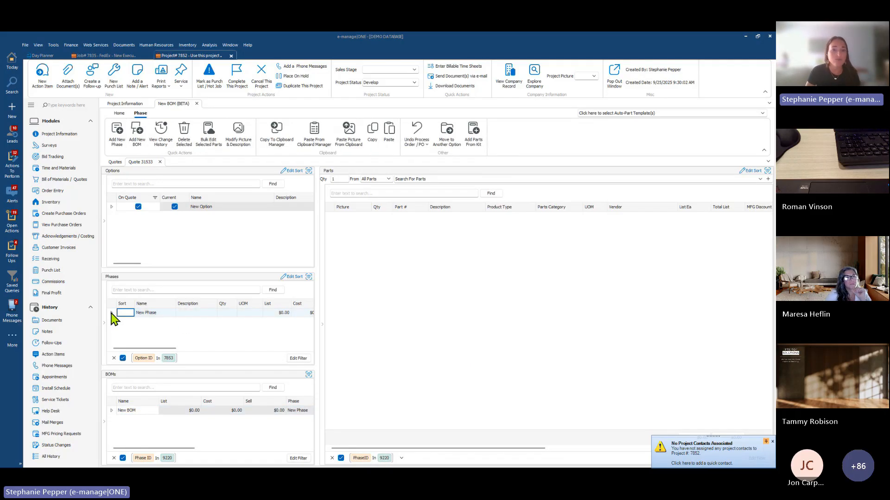
pyautogui.click(112, 207)
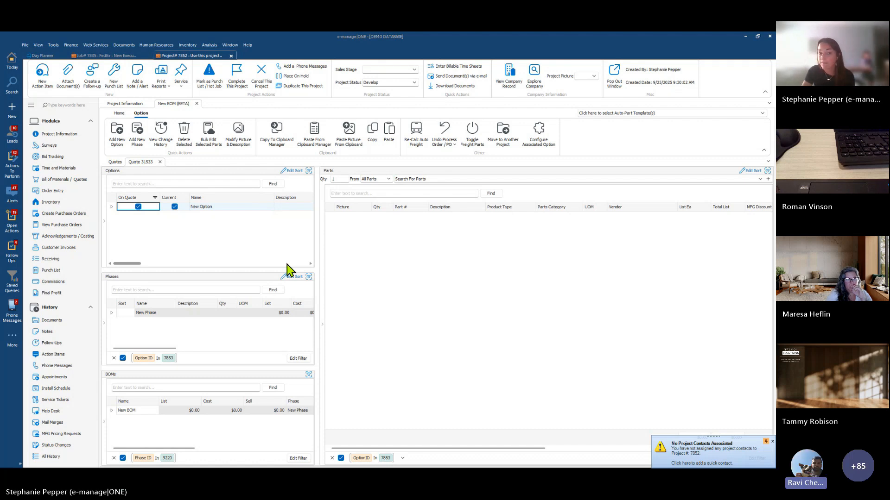
pyautogui.click(390, 272)
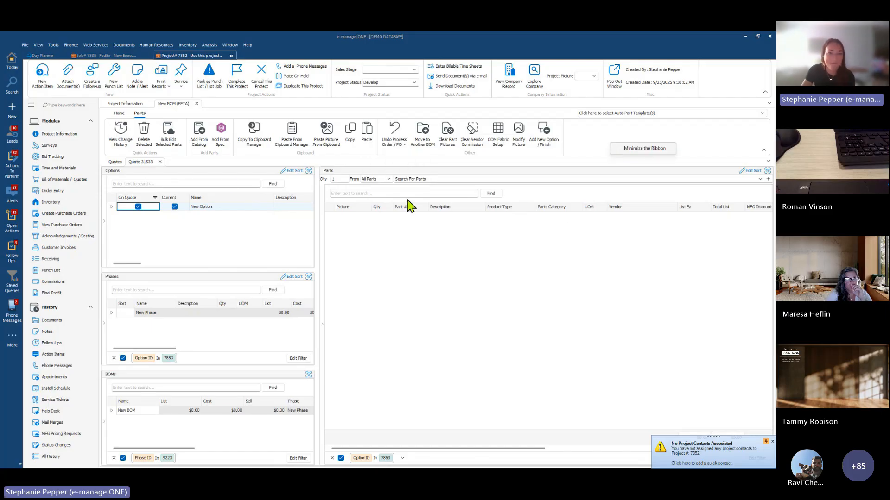
pyautogui.rightClick(140, 164)
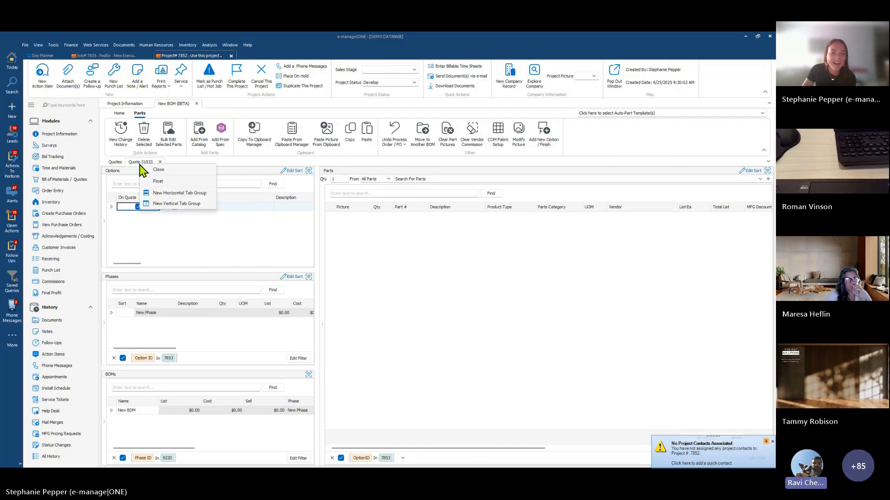
pyautogui.click(278, 201)
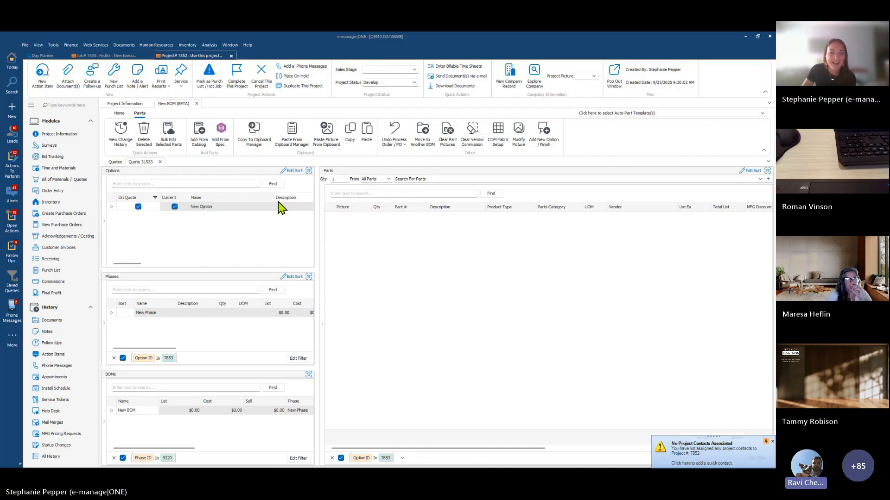
pyautogui.click(130, 176)
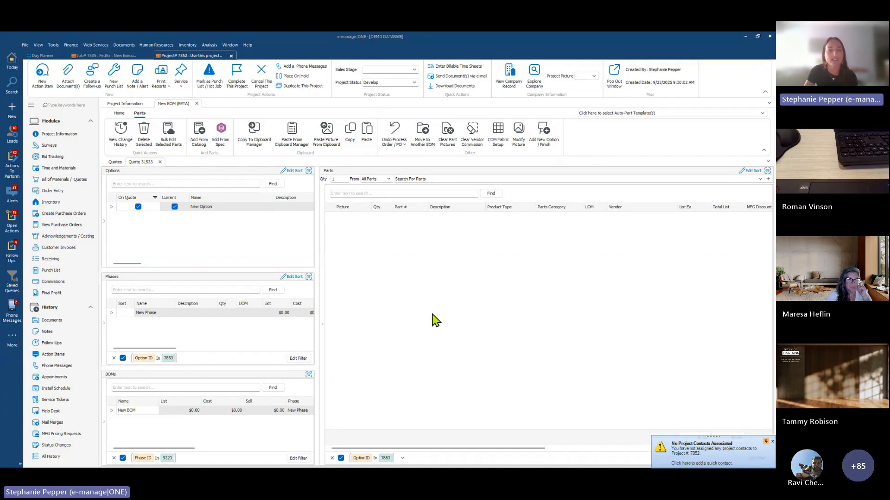
# - Maximize the quote's Phases section to examine its columns and the phase name field, then restore the combined layout
pyautogui.click(308, 277)
pyautogui.click(145, 207)
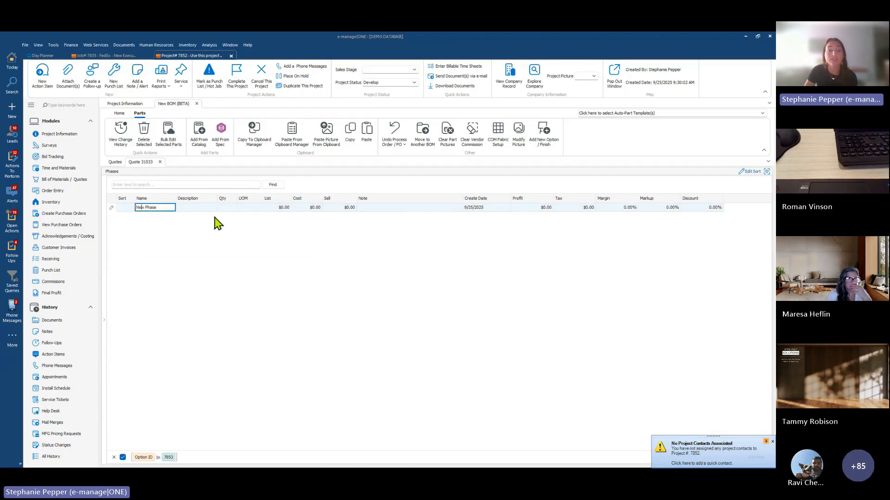
pyautogui.moveTo(162, 207); pyautogui.dragTo(115, 207)
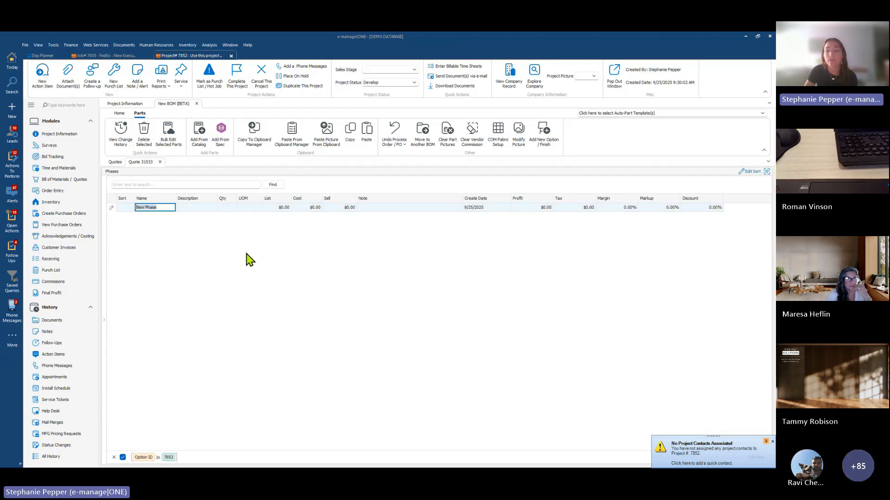
pyautogui.click(768, 173)
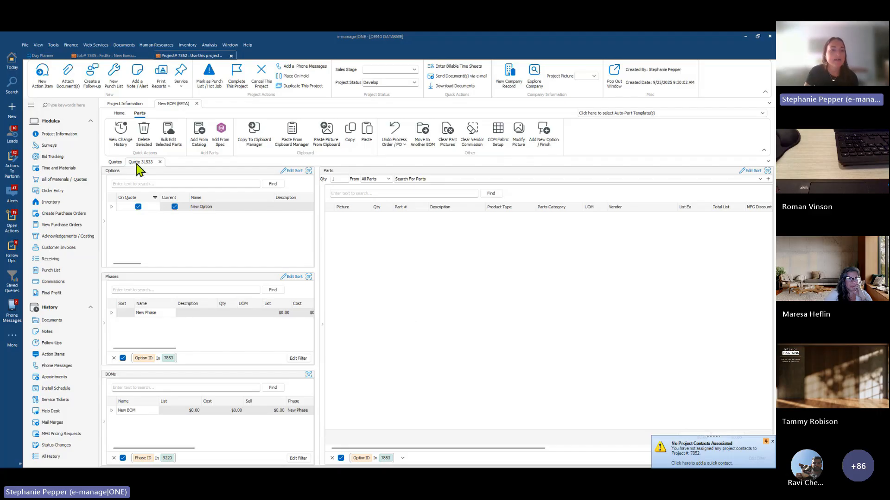
# - Compare the commands offered for the quote's option and its phase by selecting each row, ending on the option
pyautogui.click(119, 208)
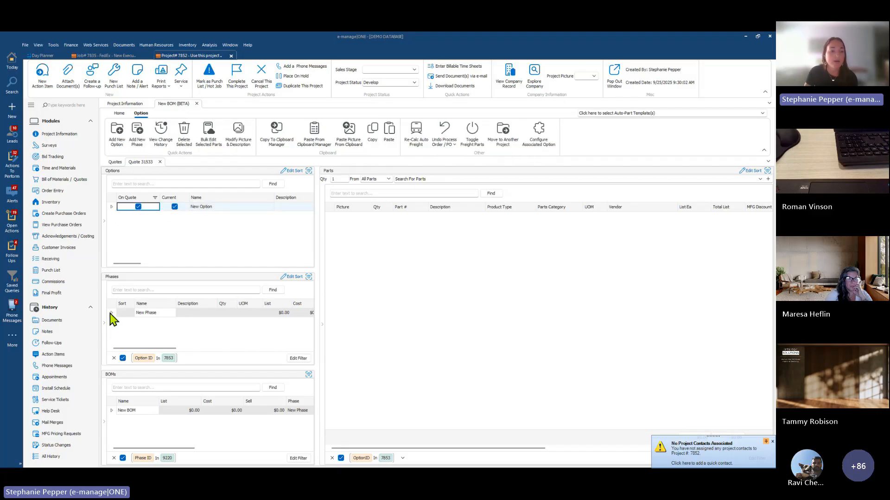
pyautogui.click(110, 313)
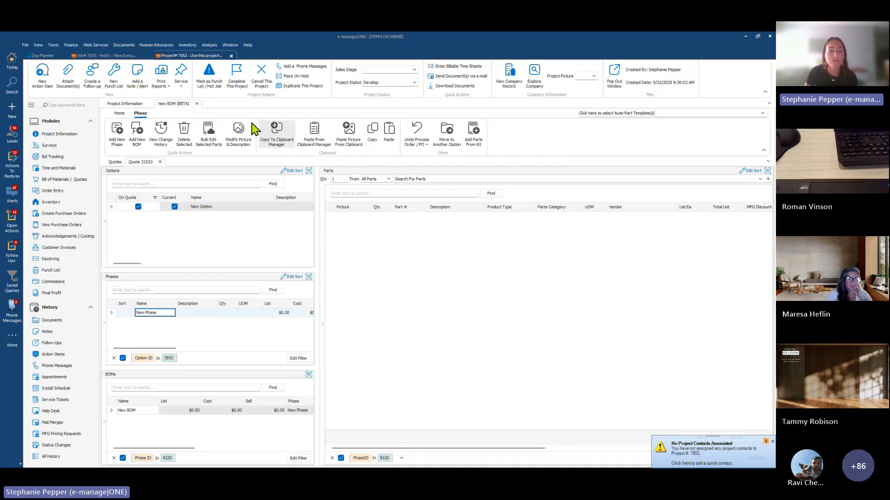
pyautogui.click(113, 207)
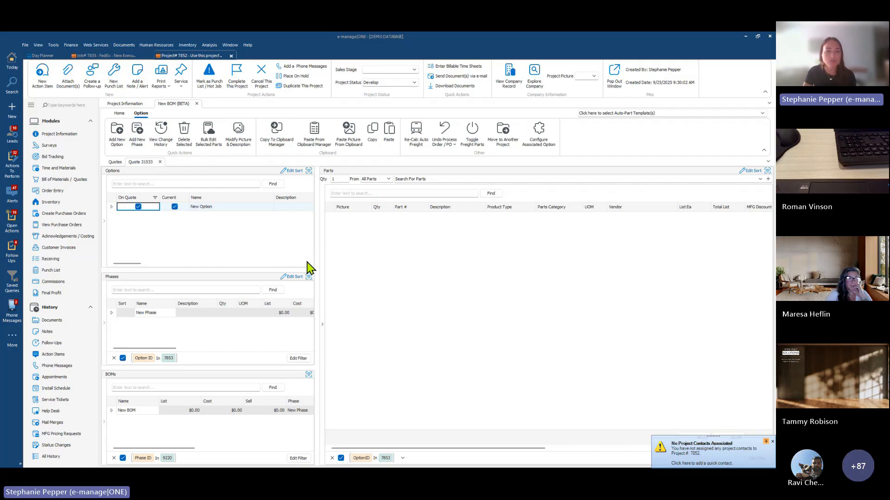
# - Rename the quote's option to "Name your option"
pyautogui.click(218, 209)
pyautogui.click(219, 207)
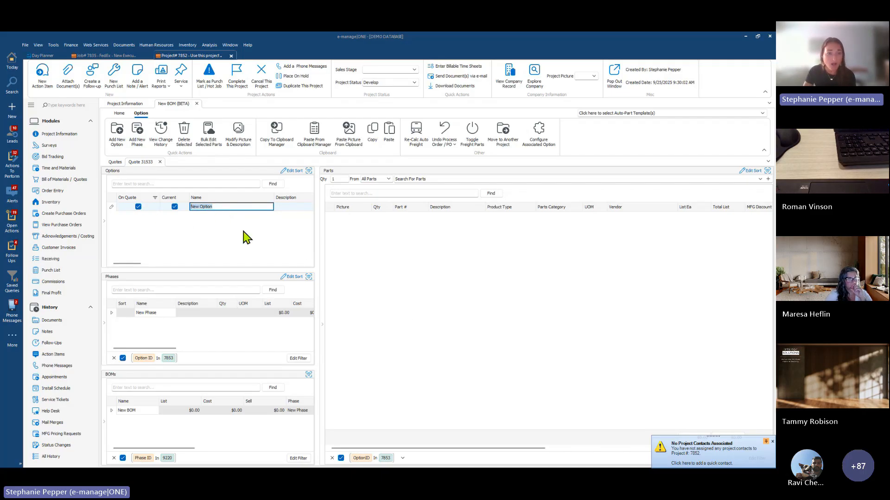
pyautogui.click(221, 209)
pyautogui.moveTo(224, 208); pyautogui.dragTo(162, 209)
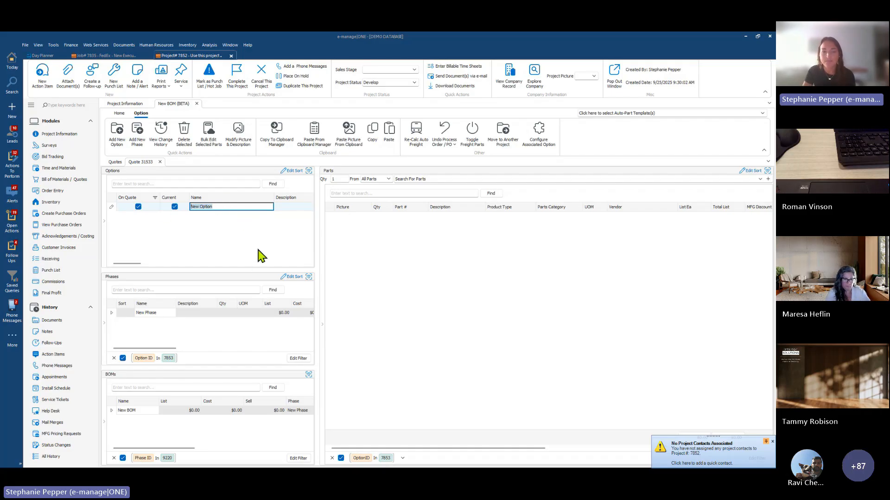
pyautogui.click(226, 208)
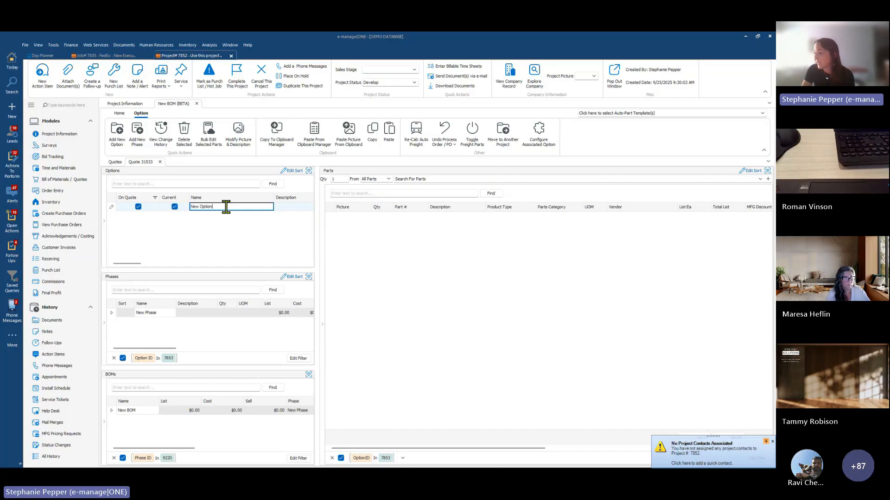
pyautogui.moveTo(226, 207); pyautogui.dragTo(171, 219)
pyautogui.write('Name your optio')
pyautogui.press('BackSpace')
pyautogui.press('BackSpace')
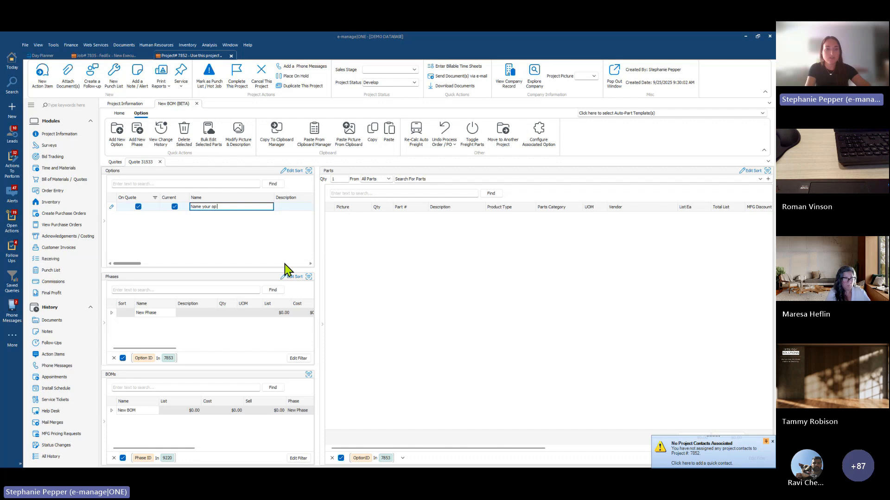
pyautogui.write('tion')
# - Rename the quote's phase to "tags"
pyautogui.click(148, 314)
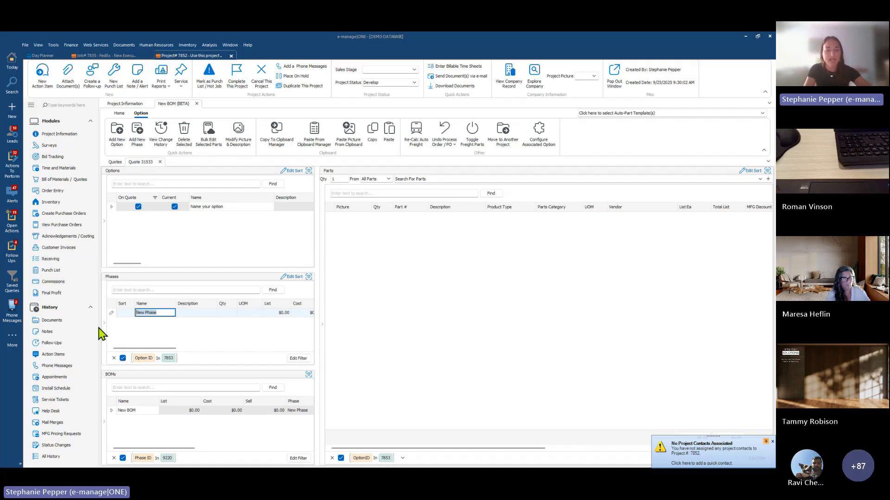
pyautogui.write('tags')
pyautogui.press('Tab')
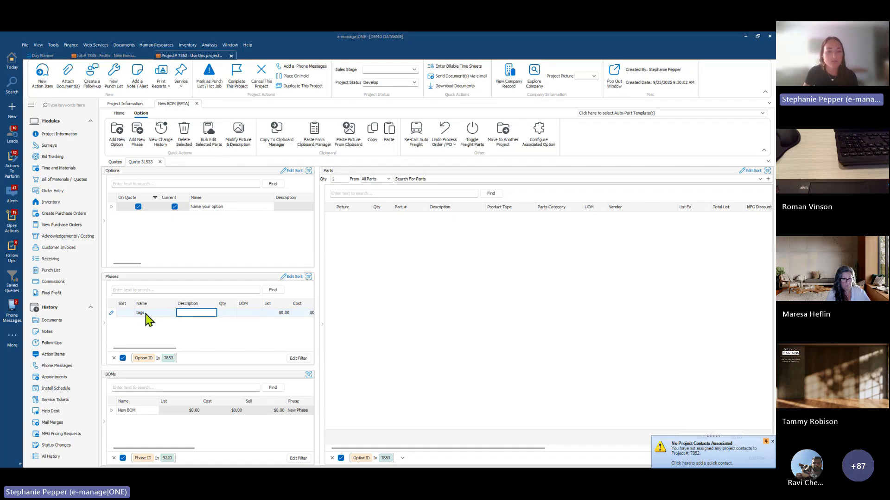
# - Select the renamed option, the tags phase and the New BOM row in turn, leaving the BOM selected
pyautogui.click(115, 213)
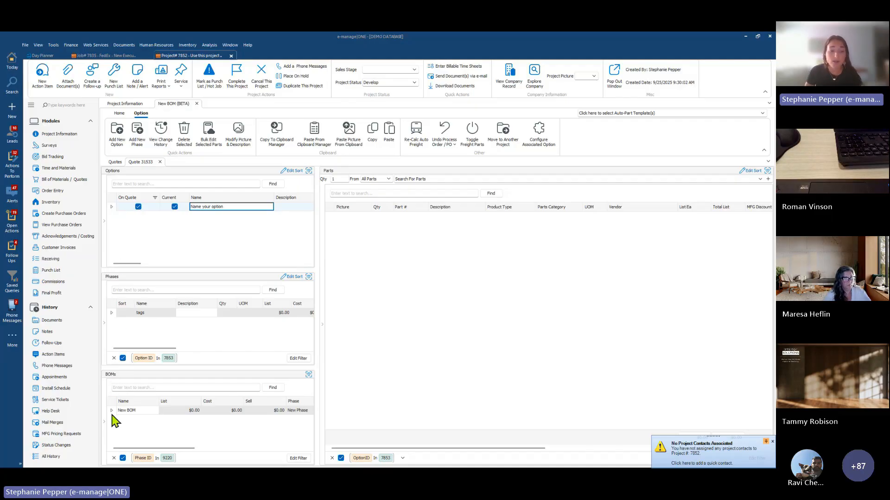
pyautogui.click(111, 315)
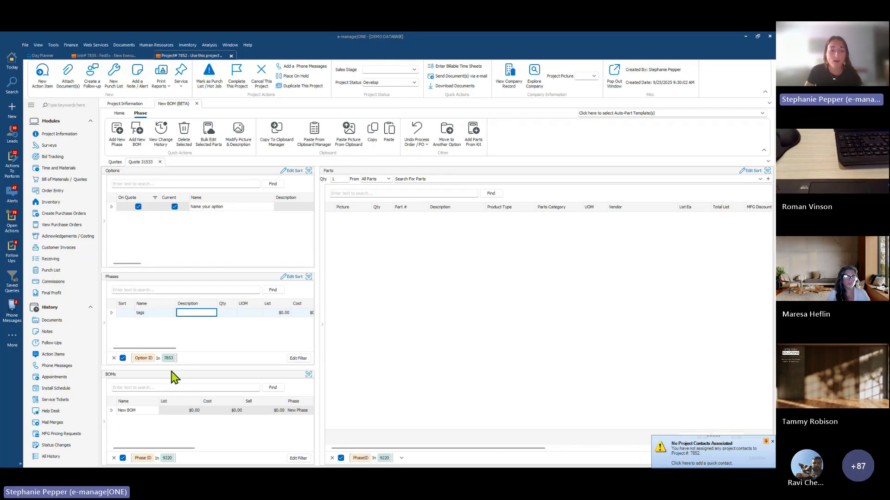
pyautogui.click(119, 411)
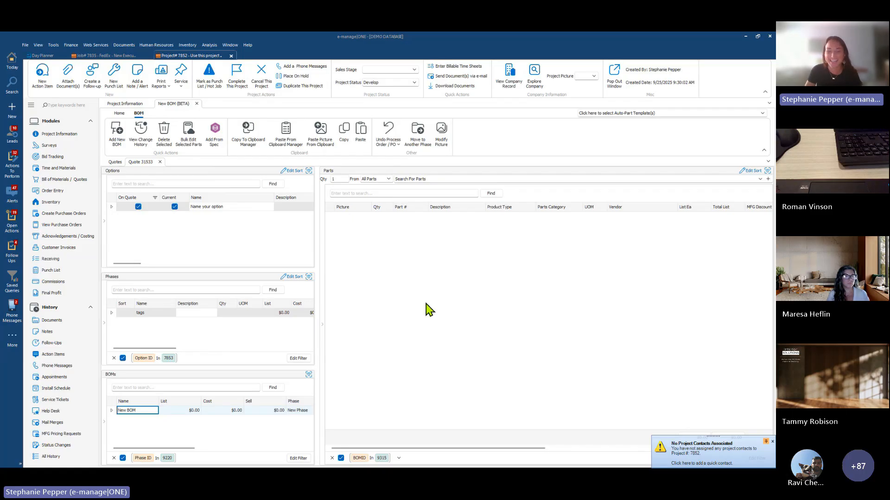
# - Search the available parts by the part number 1310, then by the vendor text "9 to"
pyautogui.click(421, 180)
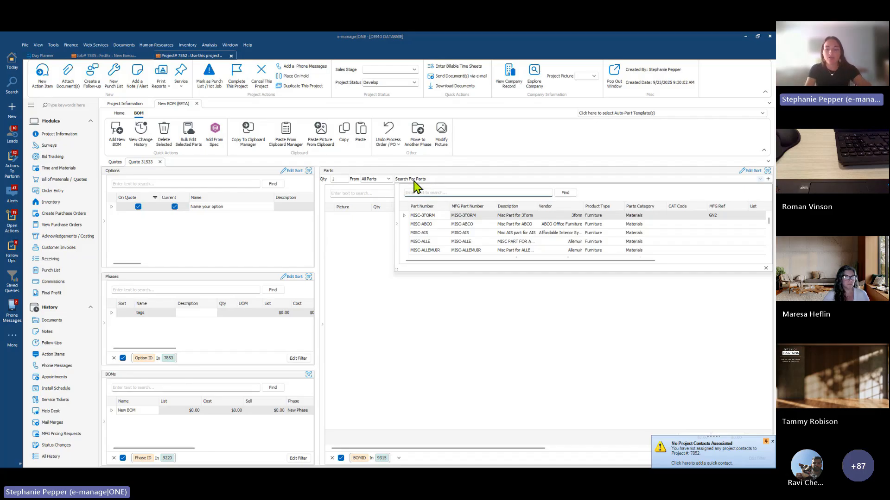
pyautogui.write('9')
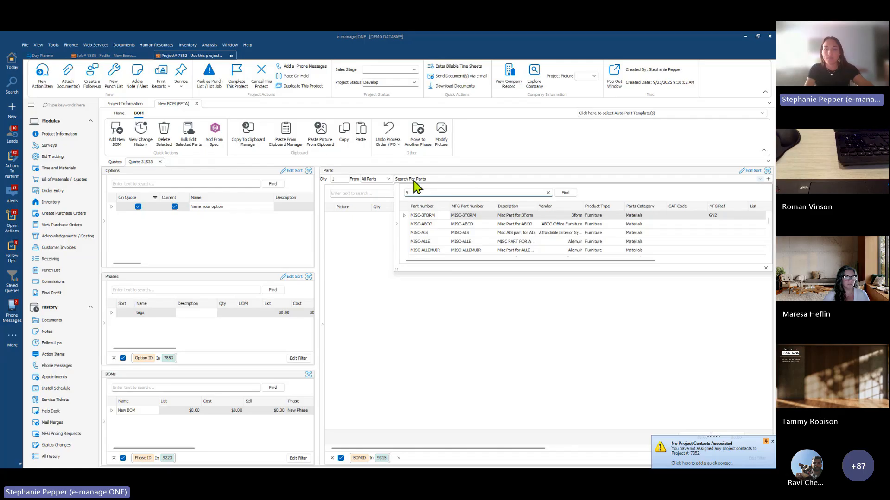
pyautogui.write('10')
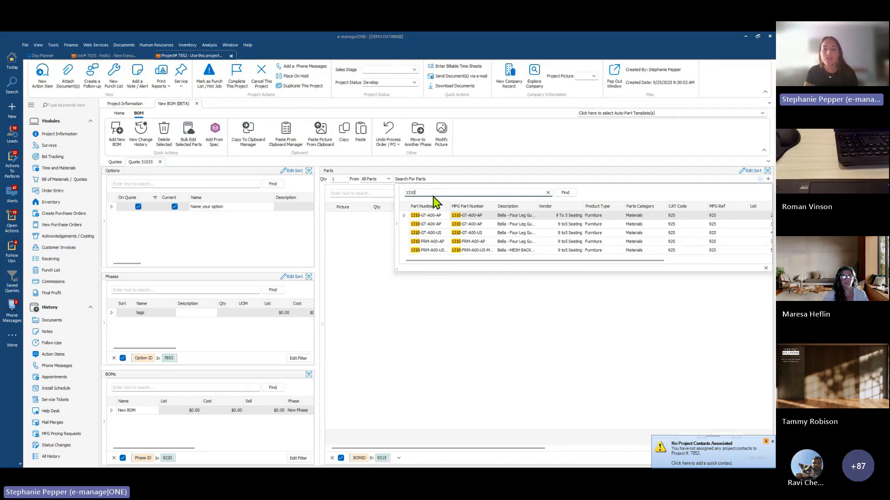
pyautogui.moveTo(424, 192); pyautogui.dragTo(386, 191)
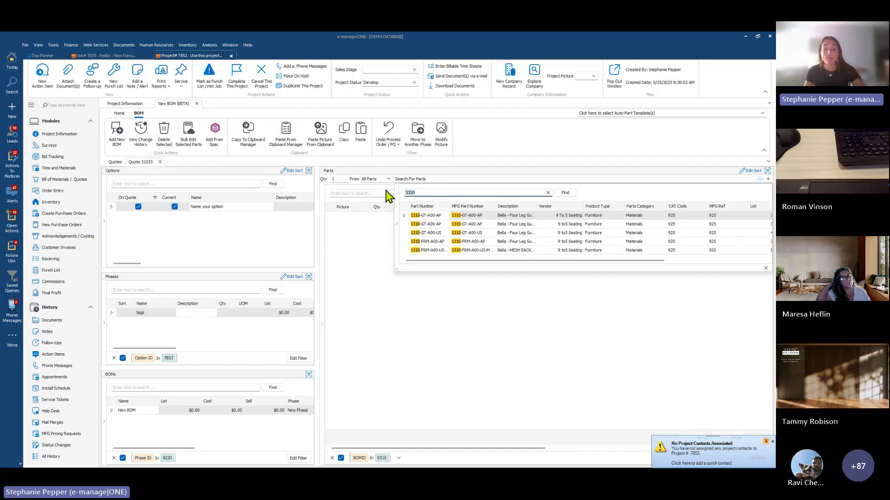
pyautogui.write('9to')
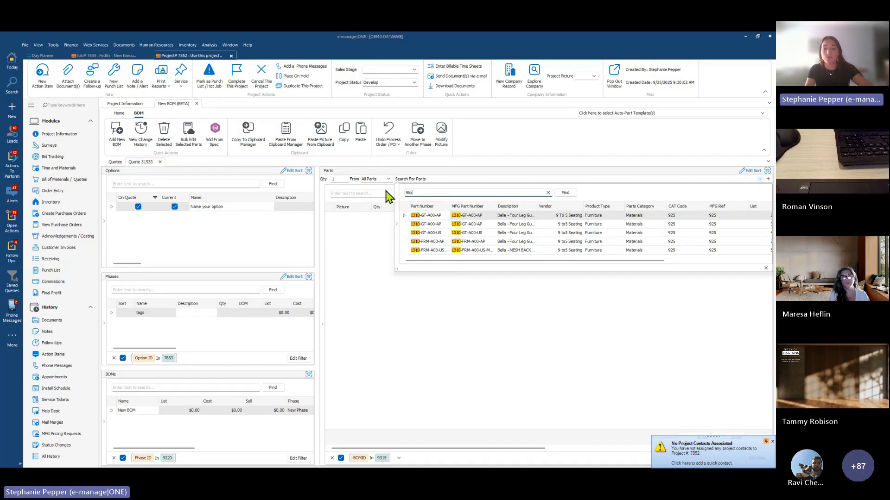
pyautogui.press('BackSpace')
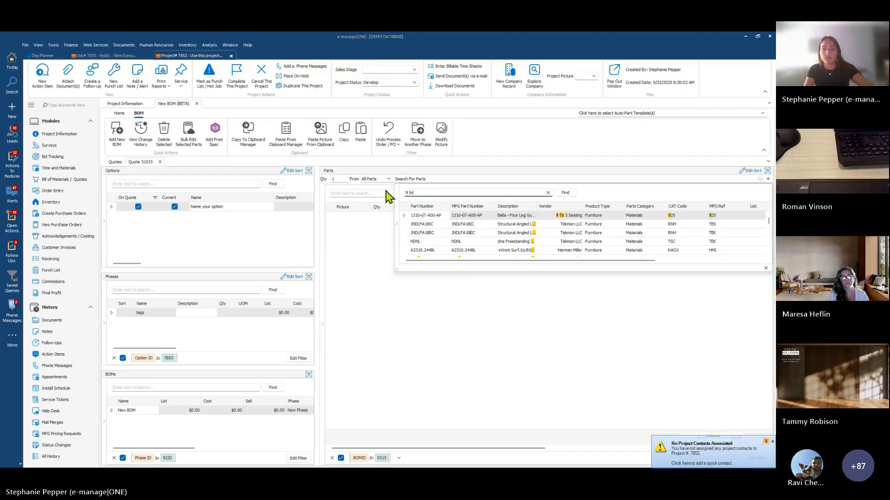
# - Search the available parts for the vendor "haworth" and select the first part in the results
pyautogui.press('BackSpace')
pyautogui.press('BackSpace')
pyautogui.write('haworth')
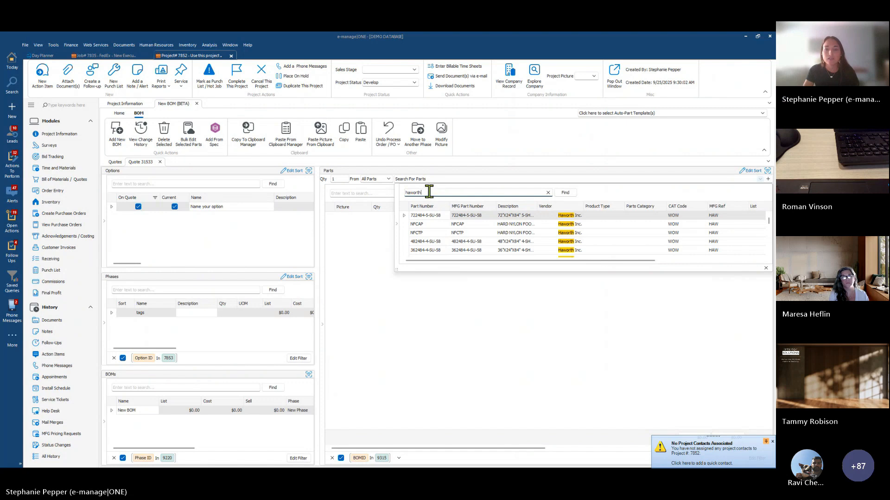
pyautogui.moveTo(426, 193); pyautogui.dragTo(396, 194)
pyautogui.click(407, 216)
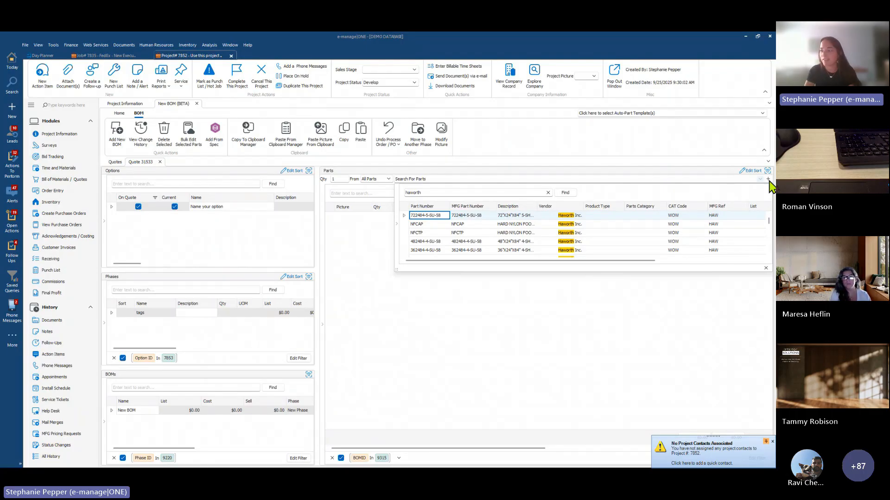
pyautogui.moveTo(405, 215); pyautogui.dragTo(427, 235)
# - Add the Haworth part SZT-11-714MA2 from the search results to the selected BOM's parts
pyautogui.click(422, 226)
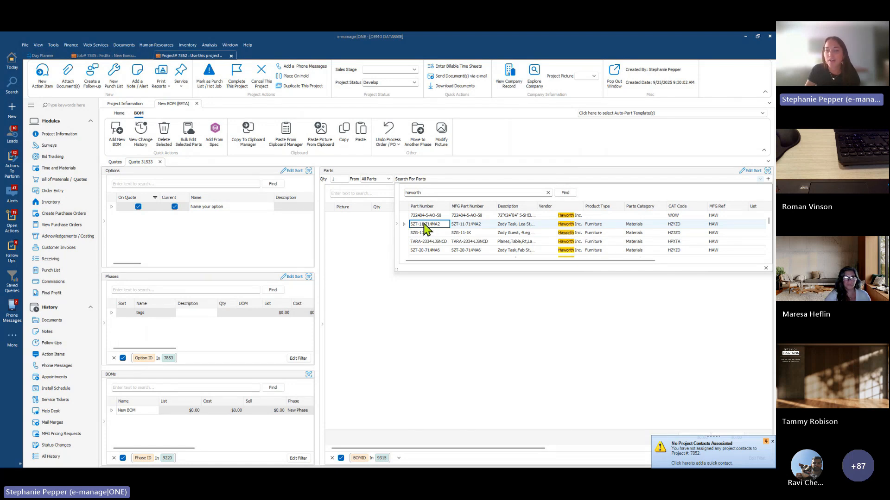
pyautogui.moveTo(427, 226); pyautogui.dragTo(363, 258)
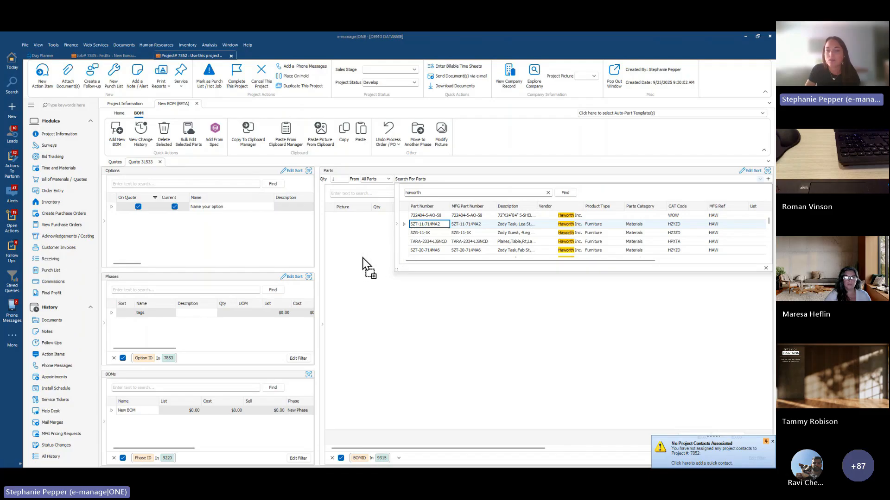
pyautogui.moveTo(363, 258); pyautogui.dragTo(354, 274)
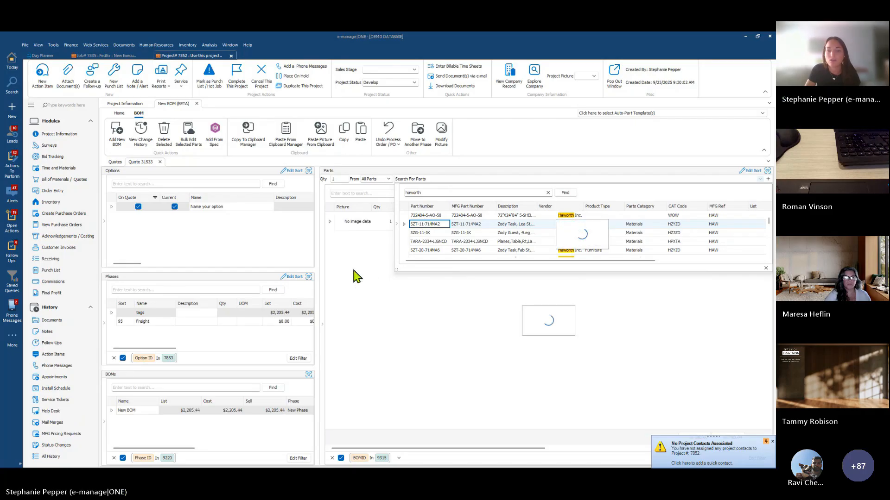
# - Add the Haworth part SZG-11-1K to the BOM's parts and select TARA-2334-LJSNCD in the search results
pyautogui.click(427, 234)
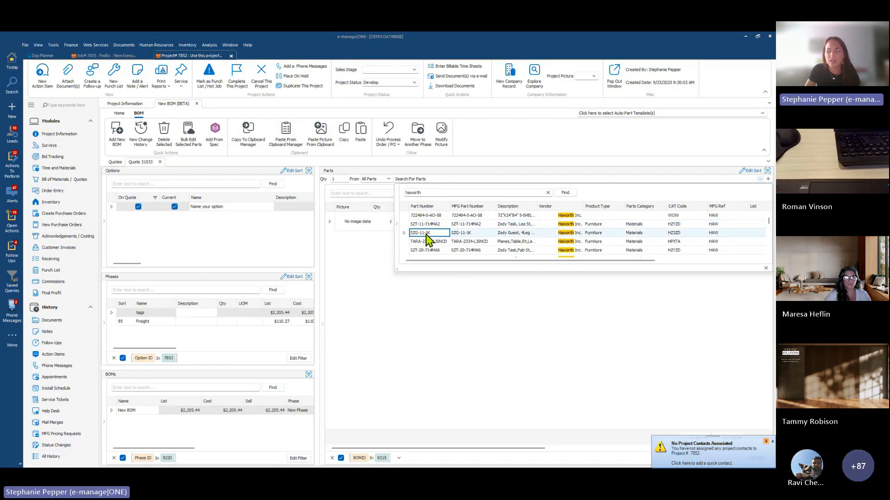
pyautogui.doubleClick(425, 234)
pyautogui.click(425, 242)
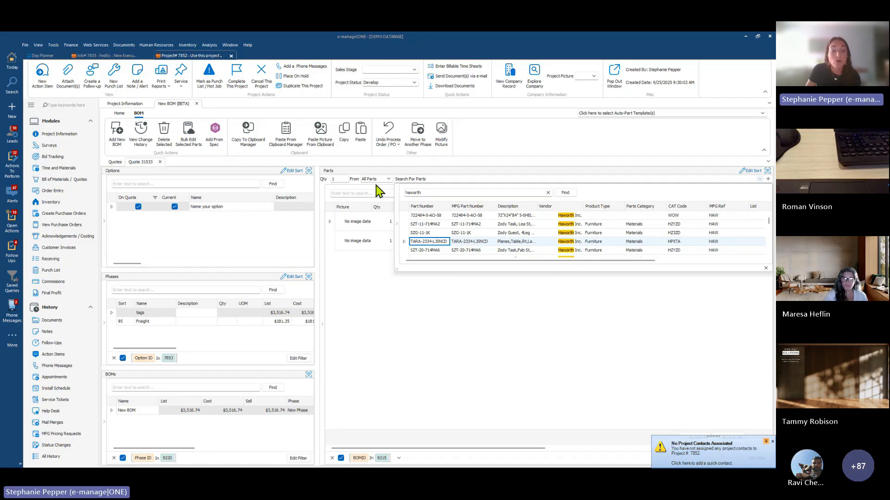
# - Examine the quantity setting and the sources available for adding parts, then reopen the haworth part search
pyautogui.click(337, 179)
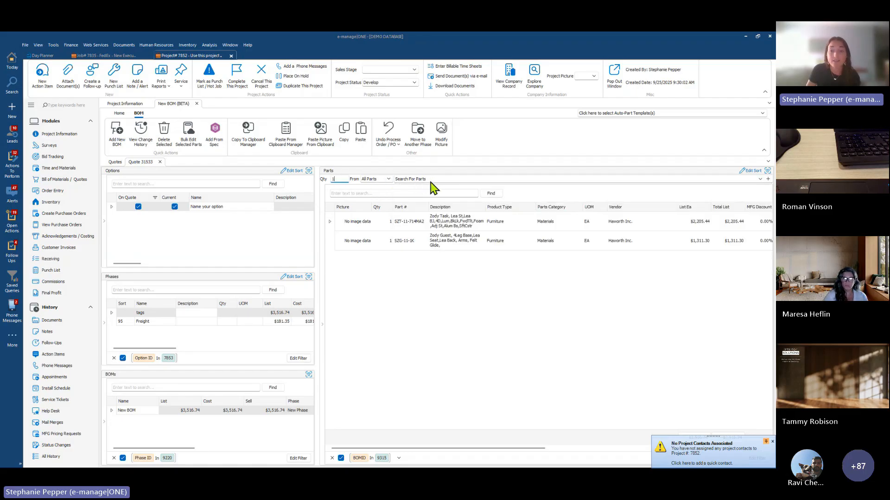
pyautogui.click(389, 180)
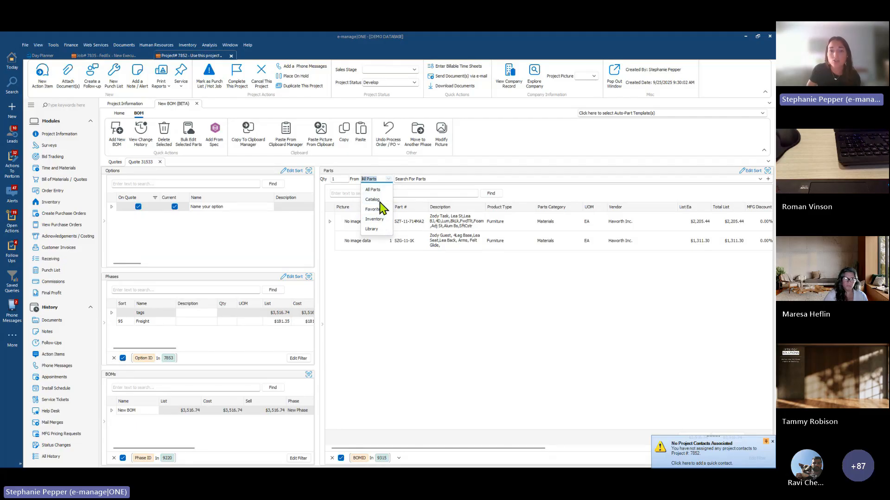
pyautogui.click(391, 185)
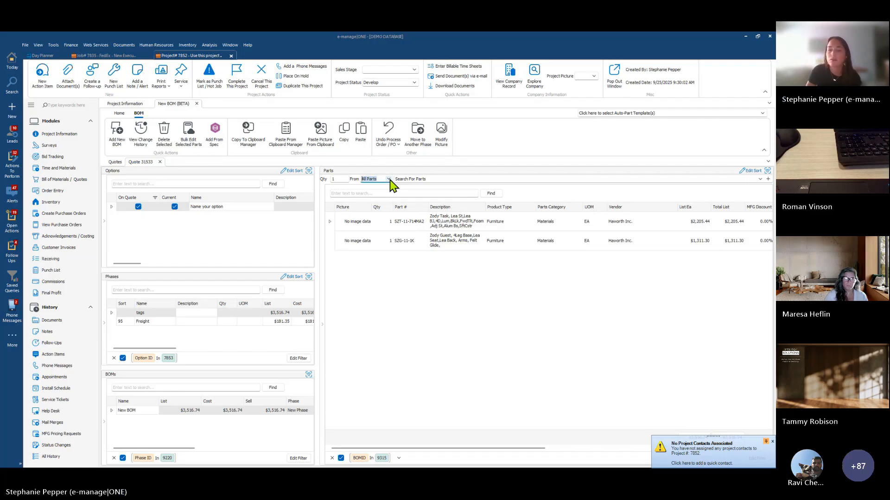
pyautogui.click(417, 179)
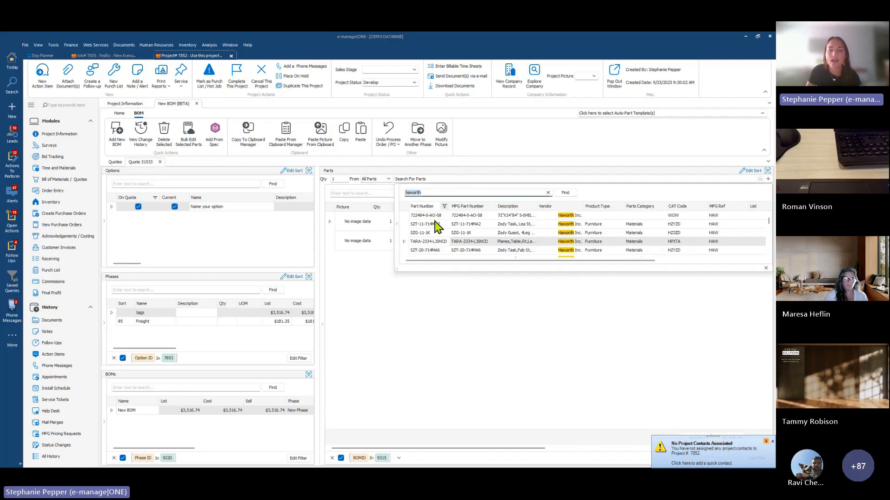
# - Add the Haworth parts 722484-5-AO-S8, SZG-11-1K and TARA-2334-LJSNCD from the search results to the BOM's parts
pyautogui.click(407, 219)
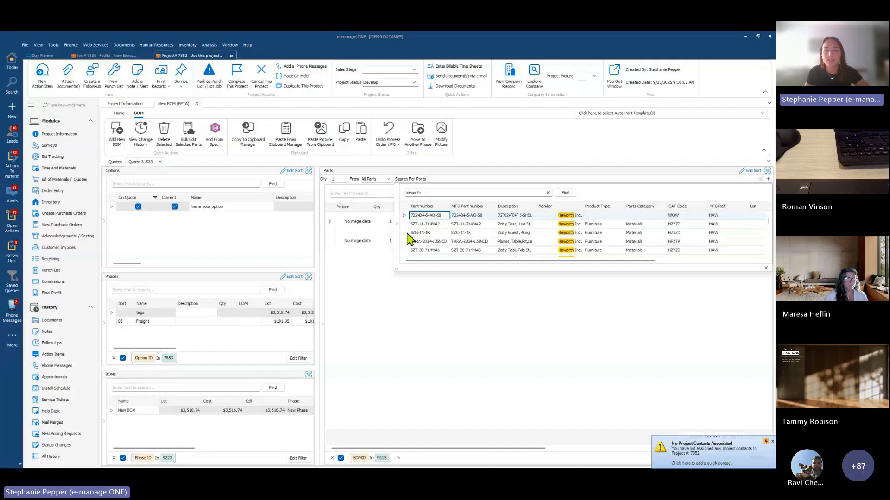
pyautogui.moveTo(408, 233)
pyautogui.mouseDown()
pyautogui.moveTo(420, 242)
pyautogui.moveTo(350, 305)
pyautogui.mouseUp()
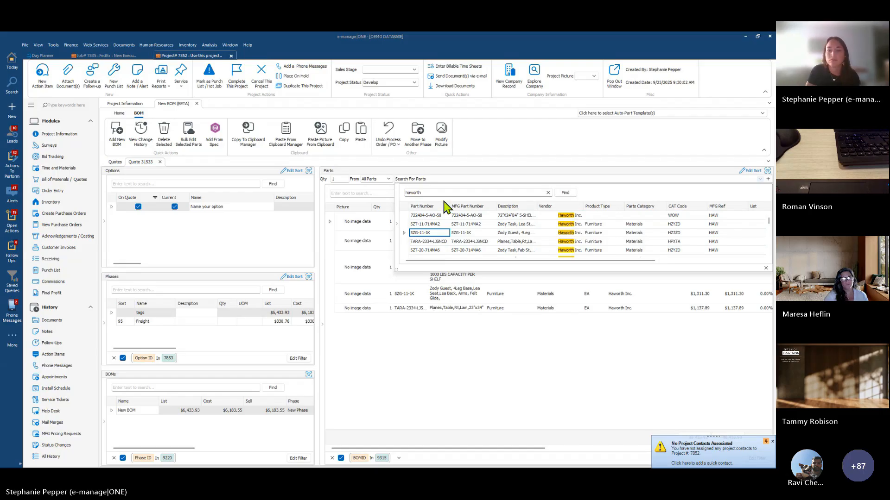
# - Search the available parts for "sxg", then clear the search text and close the part search
pyautogui.click(548, 193)
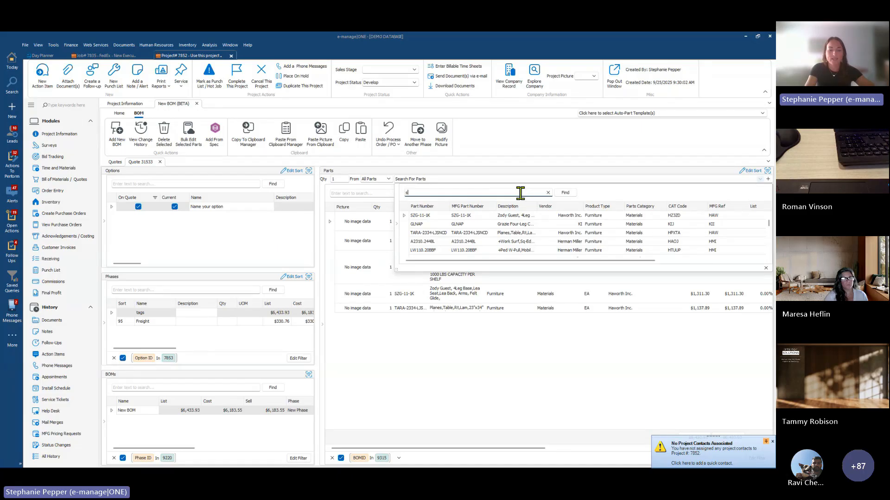
pyautogui.write('g')
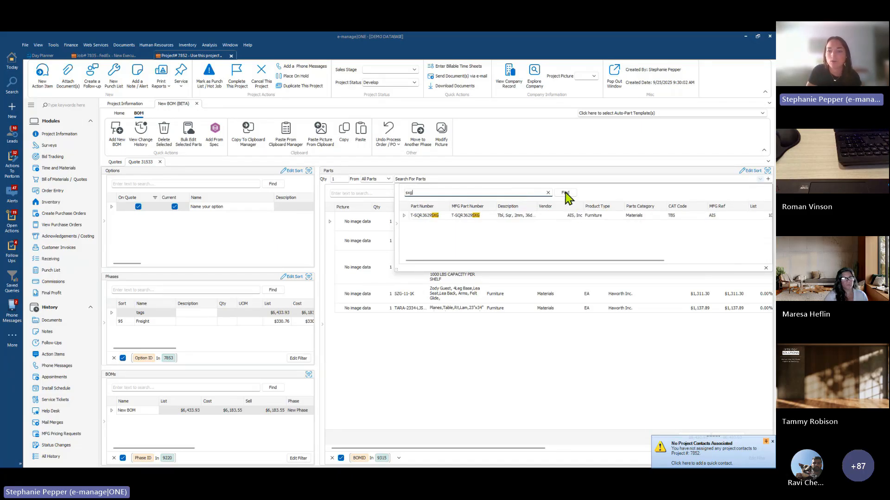
pyautogui.press('BackSpace')
pyautogui.press('BackSpace')
pyautogui.press('BackSpace')
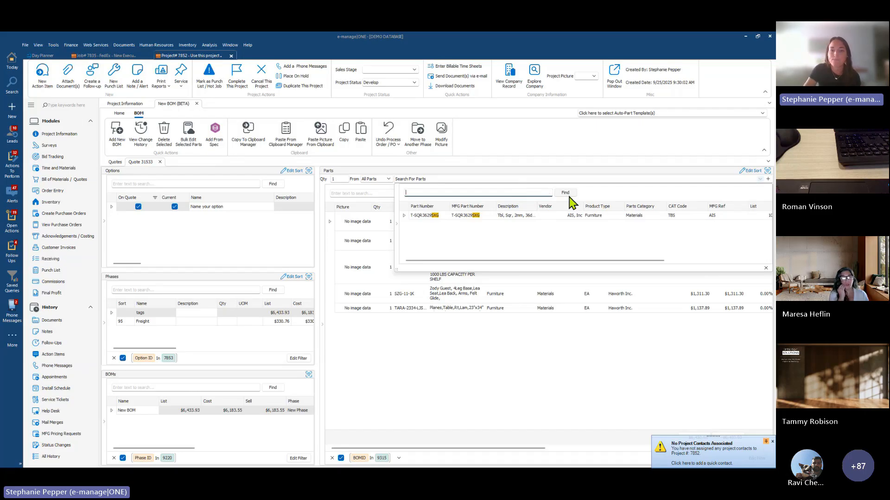
pyautogui.click(437, 382)
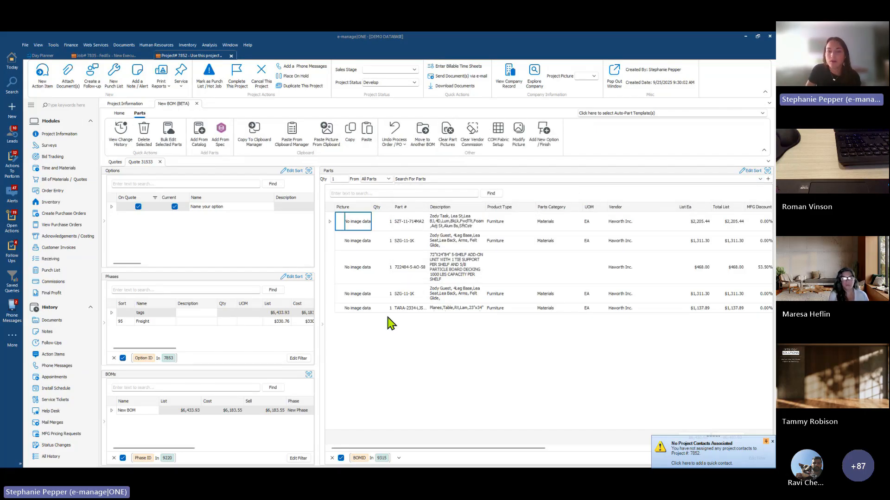
# - Review the saved items in the Clipboard Manager, such as Methodist Hospital Standard Chair, and close it without adding any
pyautogui.click(329, 218)
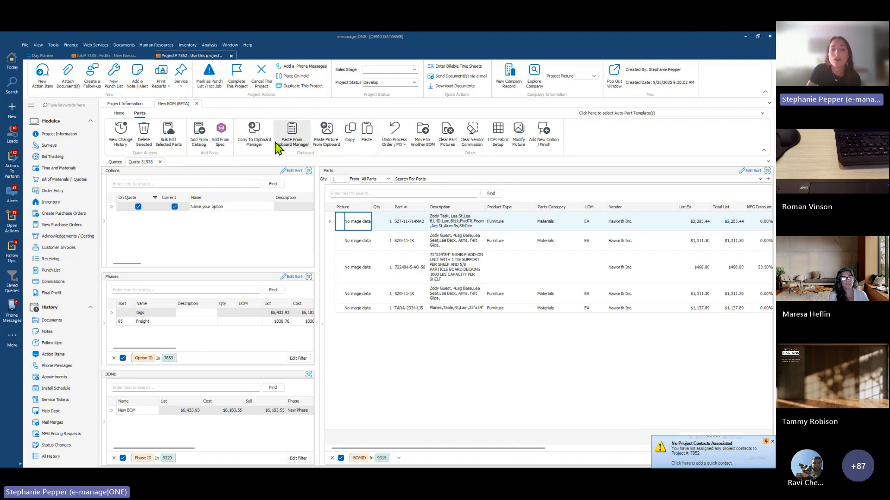
pyautogui.click(300, 140)
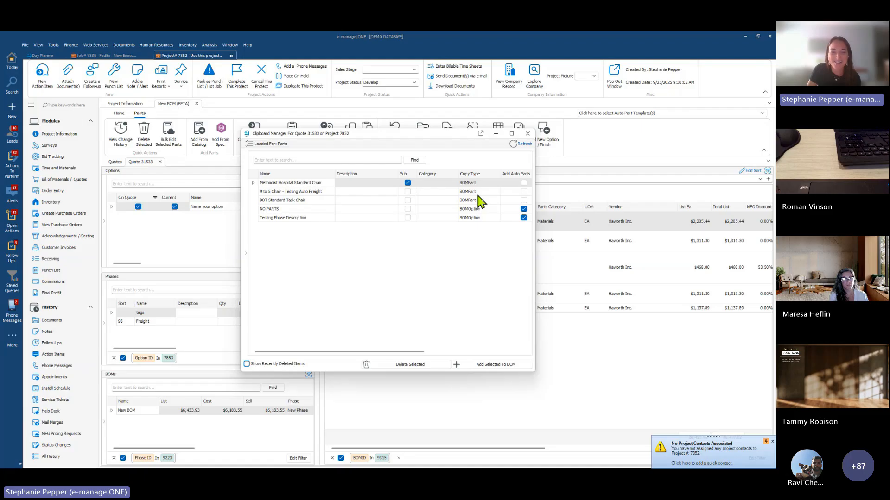
pyautogui.click(254, 184)
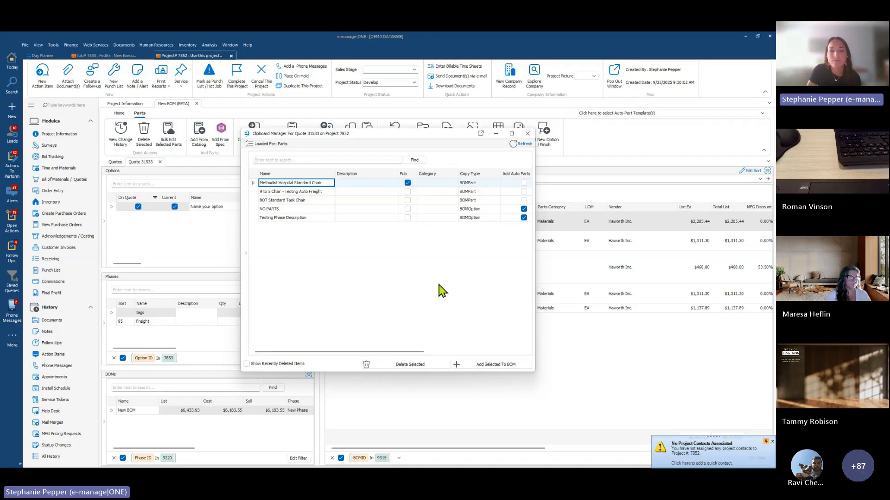
pyautogui.click(527, 134)
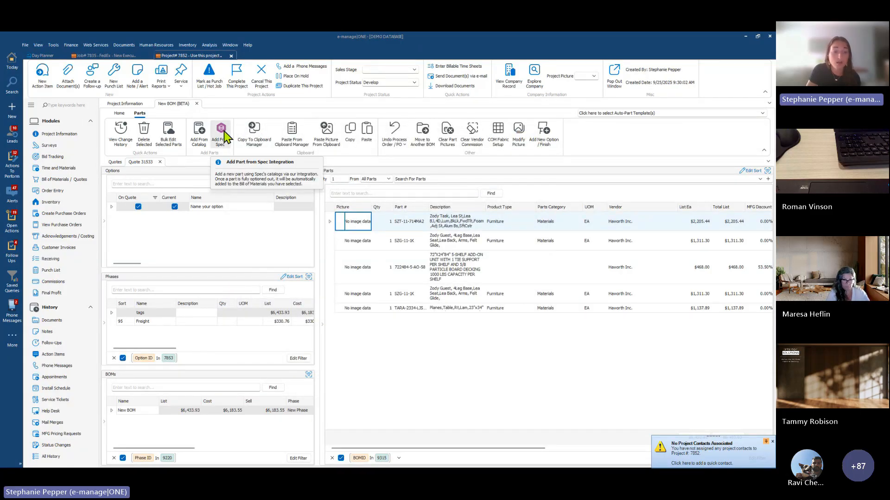
# - Add a part to New BOM from Spec, choosing Allseating North America's F0021-OA from Foster Collection, Guest Chairs, Mesh Back, Double Units, Midback w/ Half Arm
pyautogui.click(120, 411)
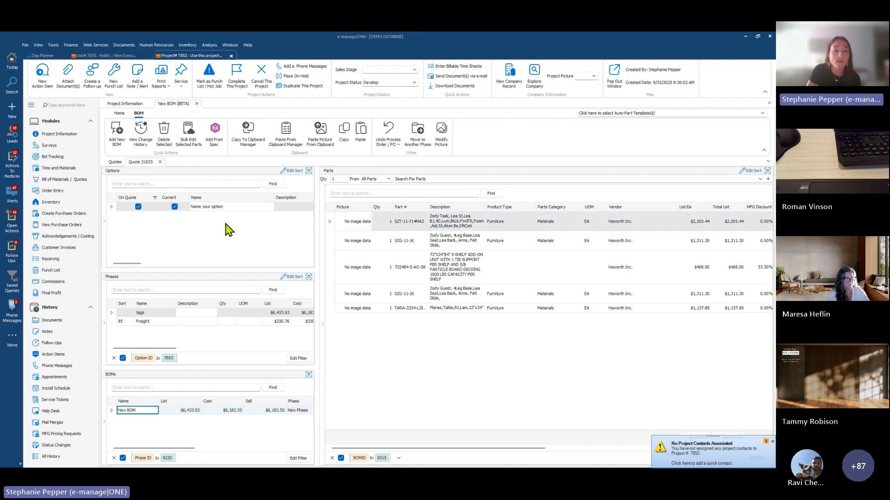
pyautogui.click(215, 135)
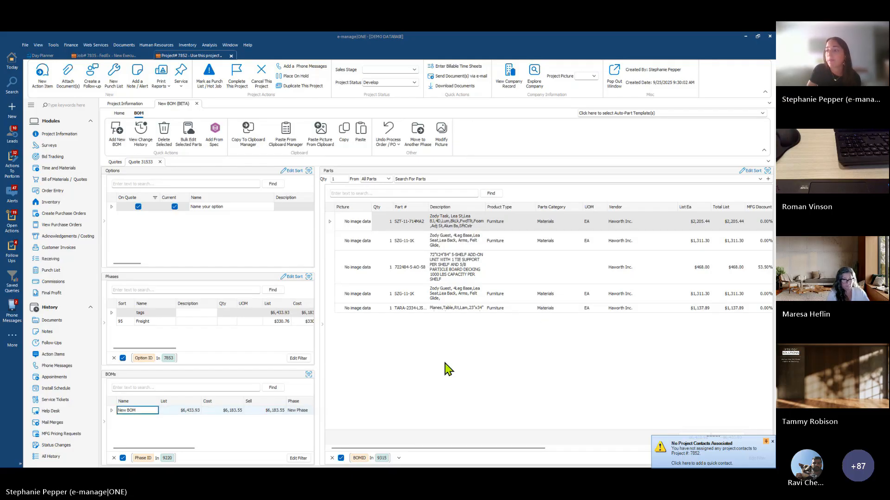
pyautogui.doubleClick(342, 199)
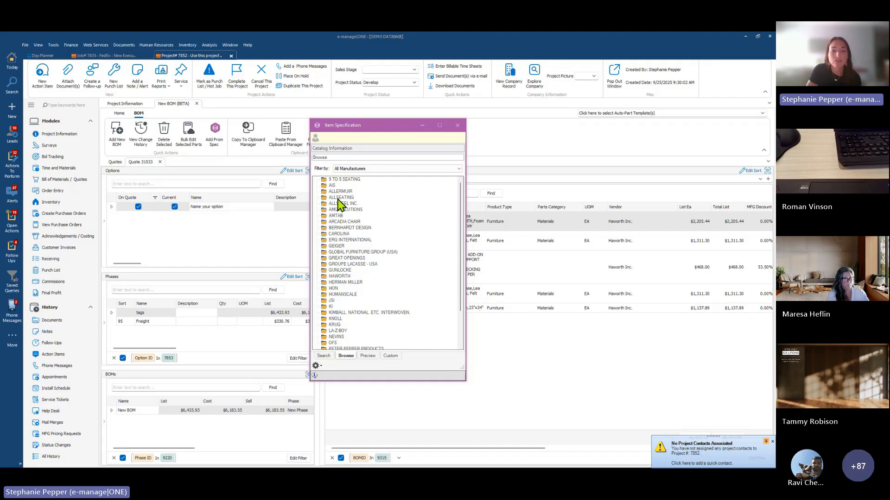
pyautogui.doubleClick(366, 203)
pyautogui.doubleClick(376, 210)
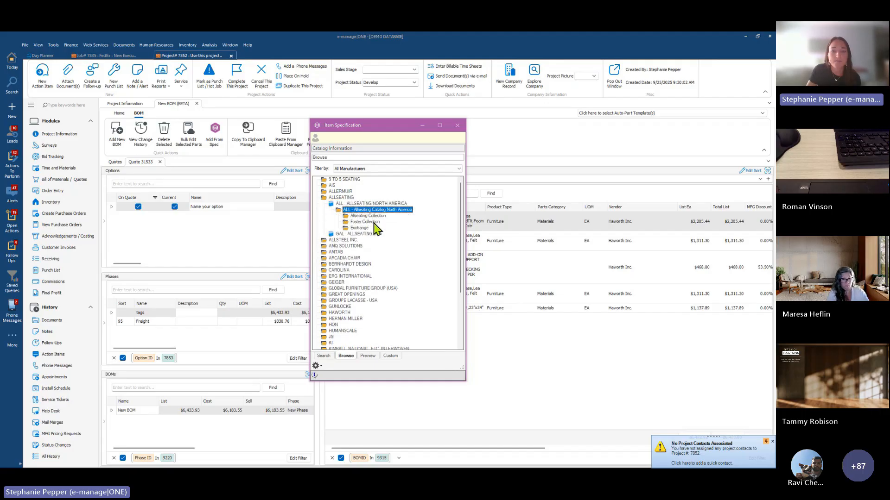
pyautogui.doubleClick(366, 222)
pyautogui.doubleClick(368, 234)
pyautogui.doubleClick(374, 240)
pyautogui.click(382, 252)
pyautogui.doubleClick(382, 252)
pyautogui.doubleClick(397, 265)
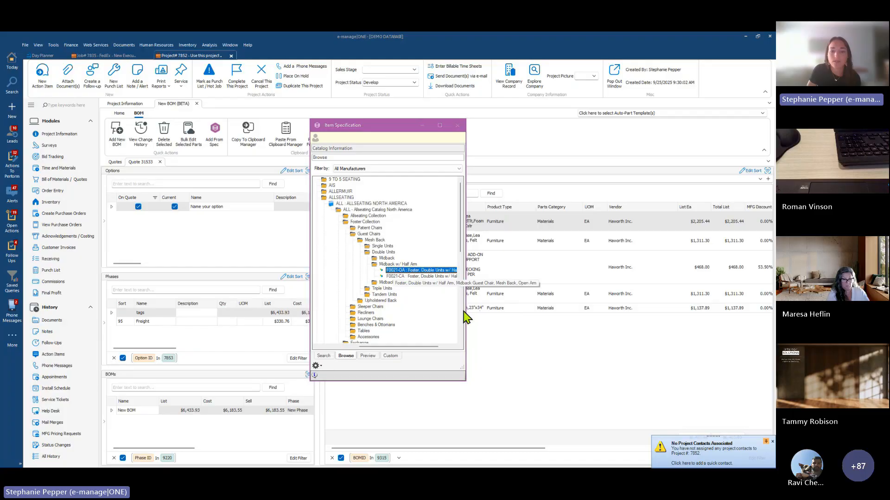
# - Skip all the option prompts for F0021-OA so the part goes into the BOM without finishes or fabric selected
pyautogui.click(249, 378)
pyautogui.click(249, 378)
pyautogui.click(250, 378)
pyautogui.click(249, 378)
pyautogui.click(249, 379)
pyautogui.click(250, 379)
pyautogui.click(249, 379)
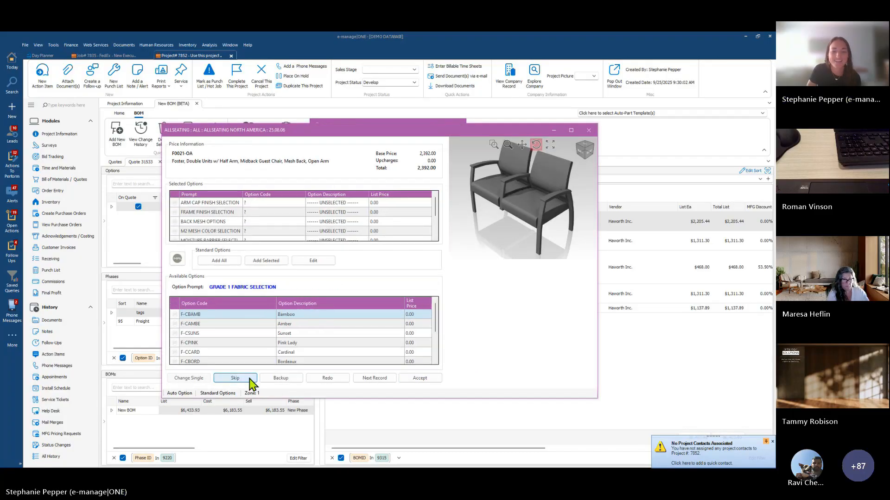
pyautogui.click(250, 379)
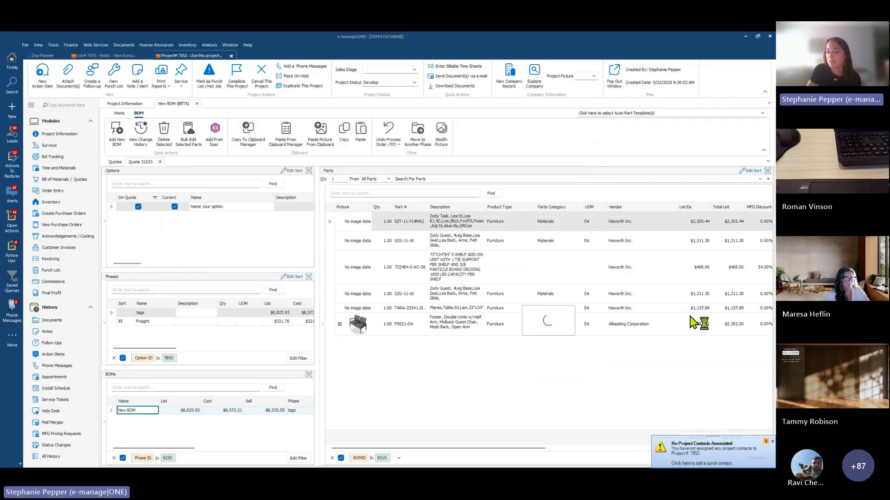
# - Examine the editable fields of the F0021-OA part line, including its product type, vendor and list price
pyautogui.click(503, 324)
pyautogui.click(500, 326)
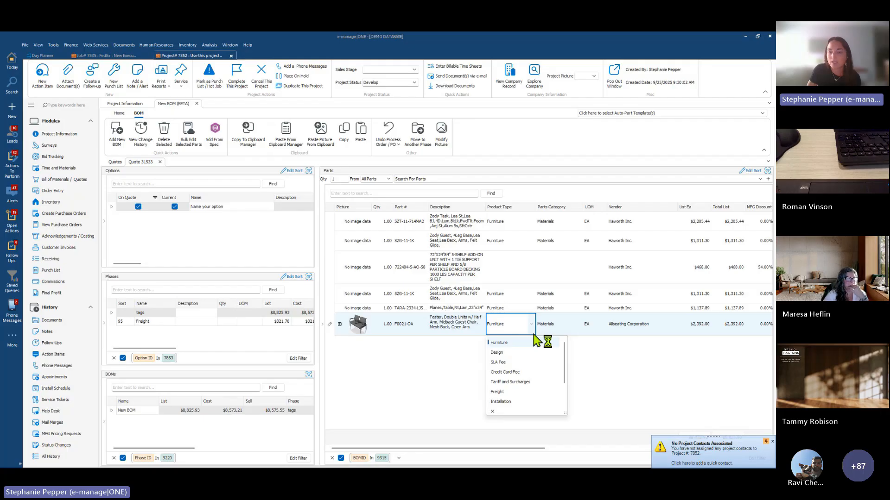
pyautogui.press('Tab')
pyautogui.click(597, 326)
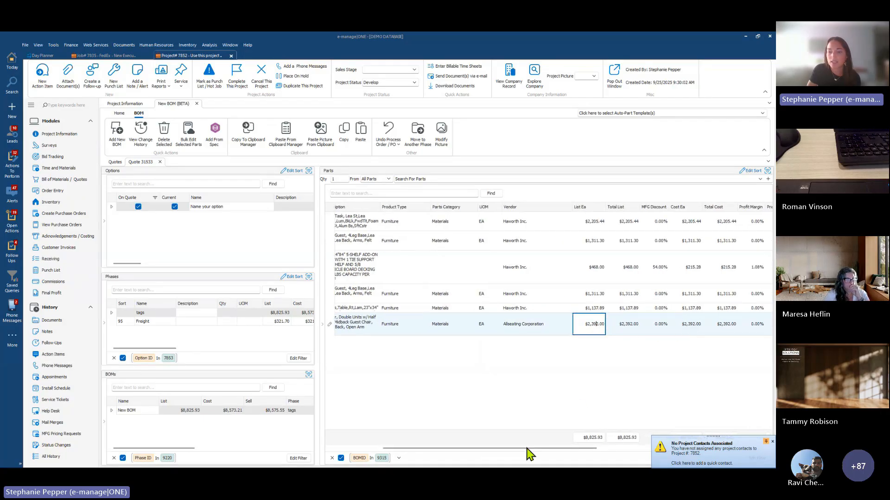
pyautogui.moveTo(529, 455); pyautogui.dragTo(479, 455)
pyautogui.click(633, 330)
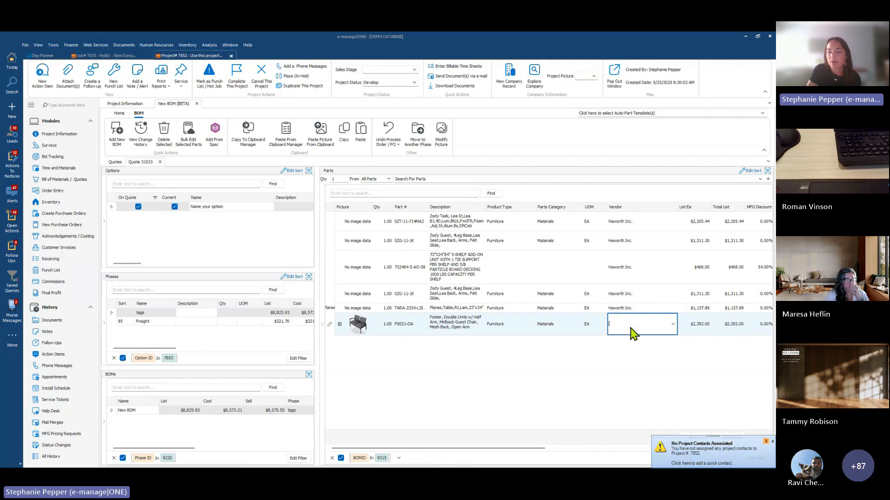
pyautogui.click(698, 326)
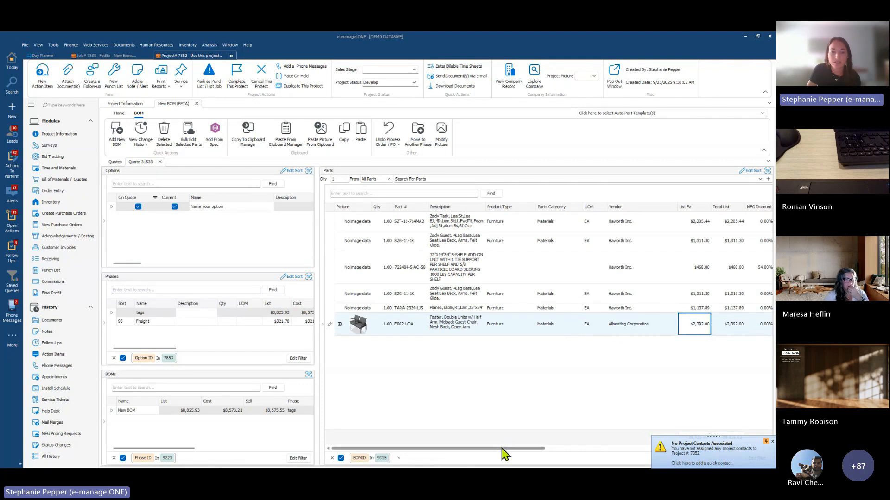
# - Select part lines, New BOM and the tags phase in turn to compare the commands available at each level
pyautogui.click(331, 311)
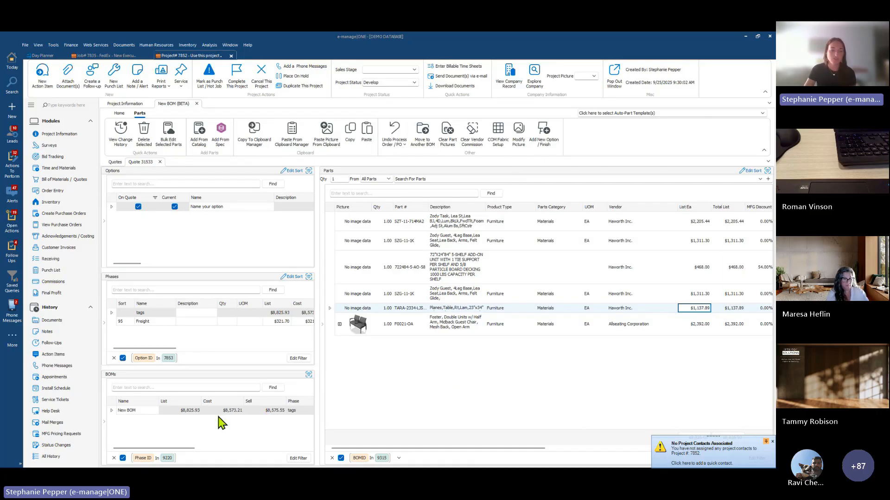
pyautogui.click(112, 411)
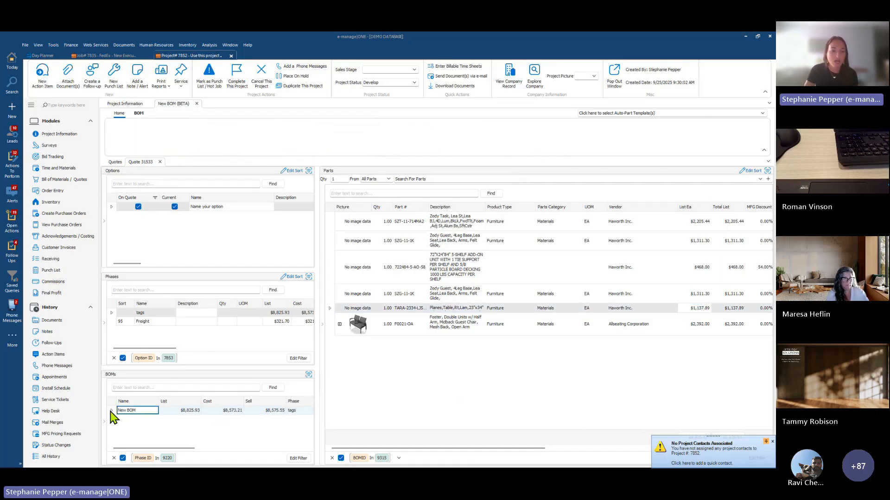
pyautogui.click(112, 314)
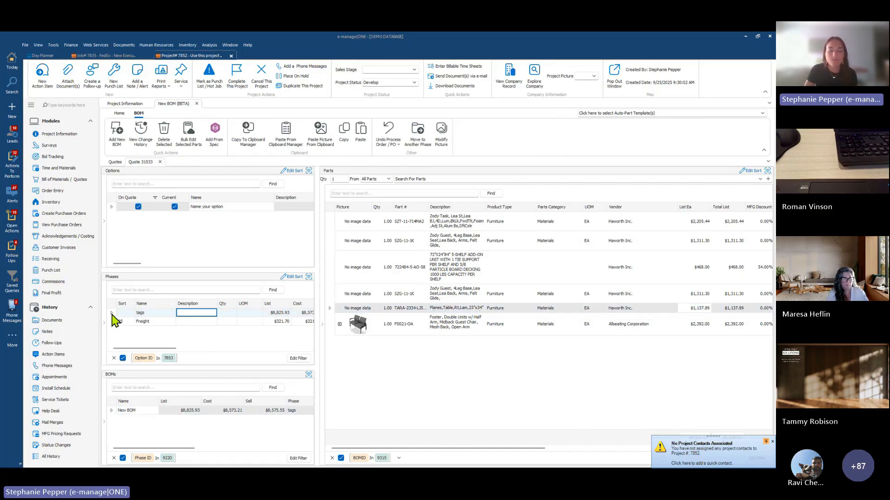
pyautogui.click(332, 268)
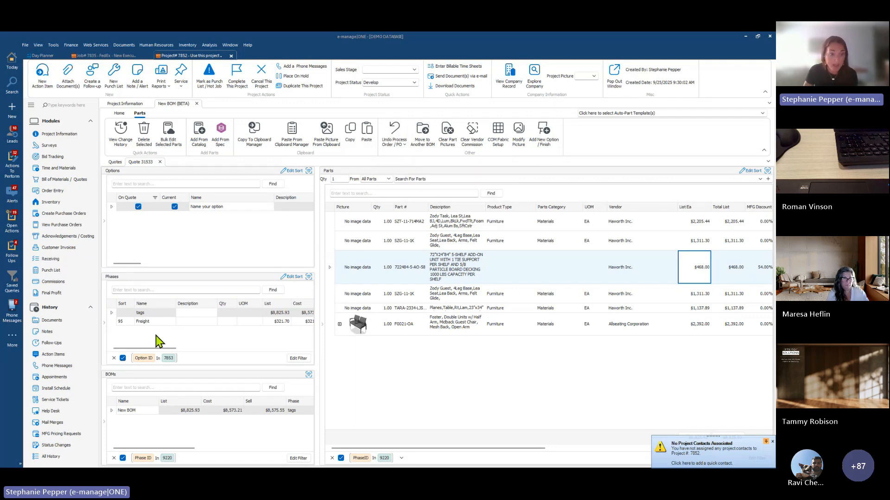
pyautogui.click(331, 297)
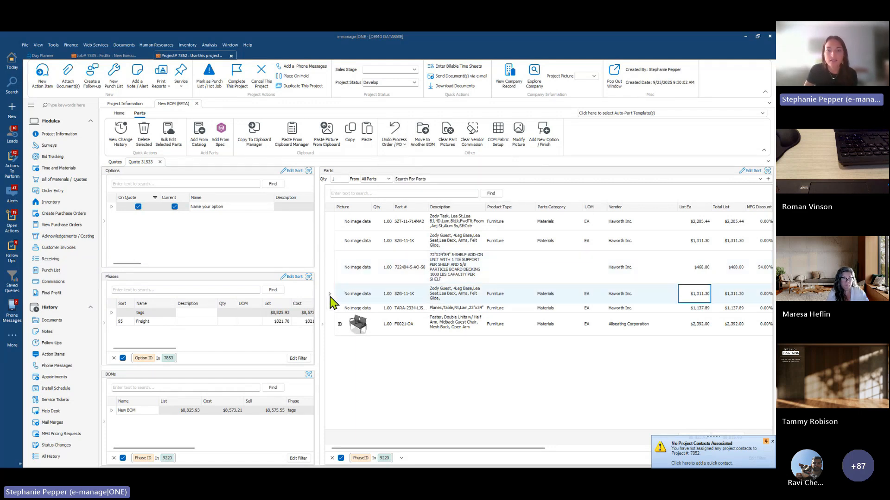
pyautogui.click(115, 411)
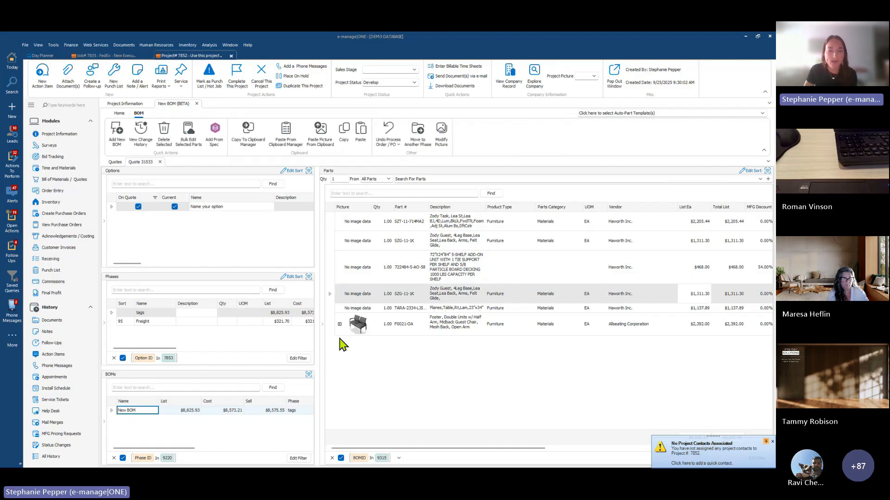
pyautogui.click(330, 295)
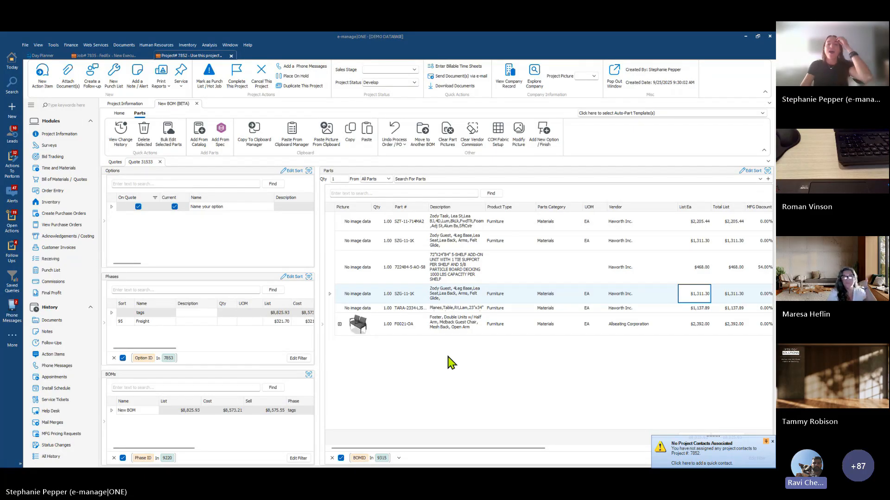
pyautogui.click(333, 273)
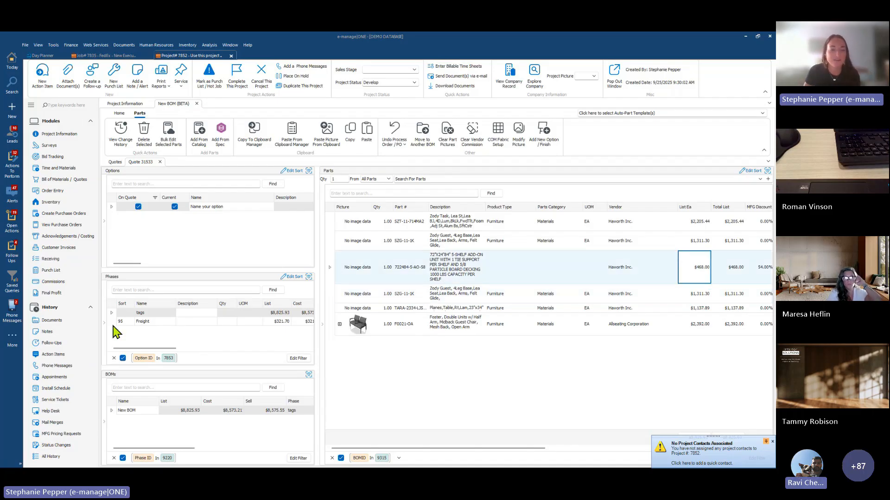
# - View the Freight phase with its Freight Parts BOM, then return to the tags phase
pyautogui.click(113, 322)
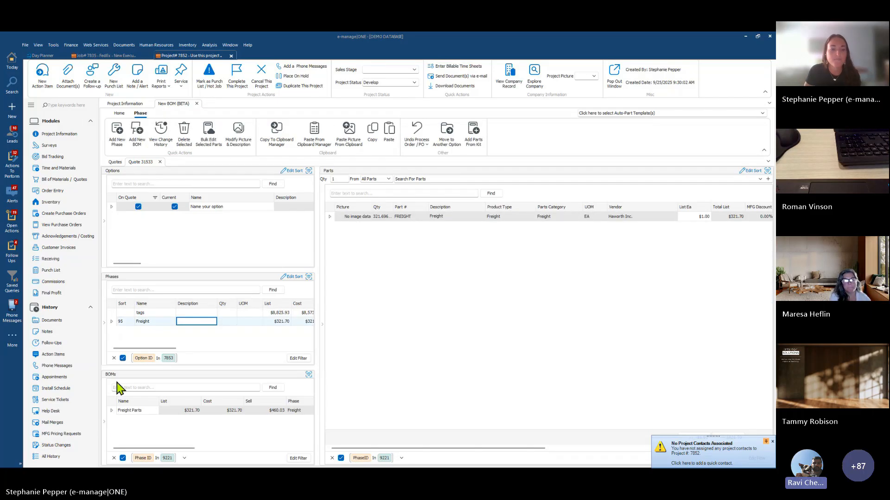
pyautogui.click(116, 410)
pyautogui.click(114, 313)
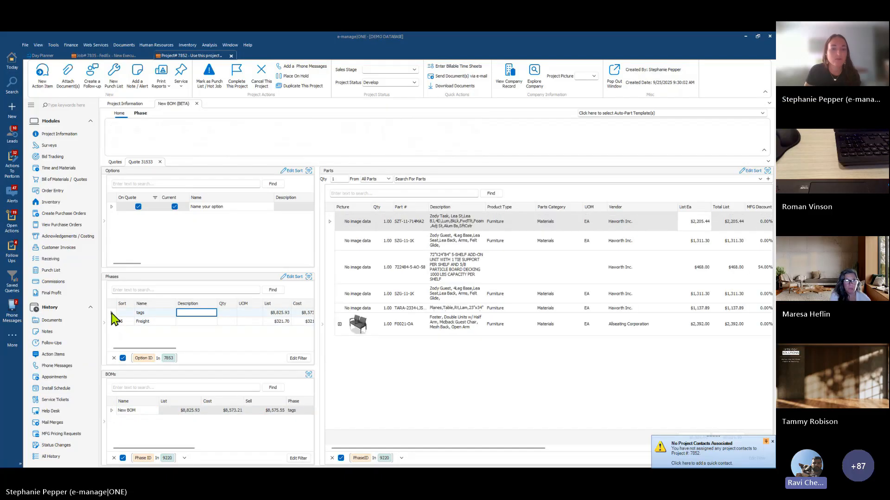
# - Move the first SZG-11-1K part line from the tags phase's New BOM to the Freight Parts BOM
pyautogui.click(345, 238)
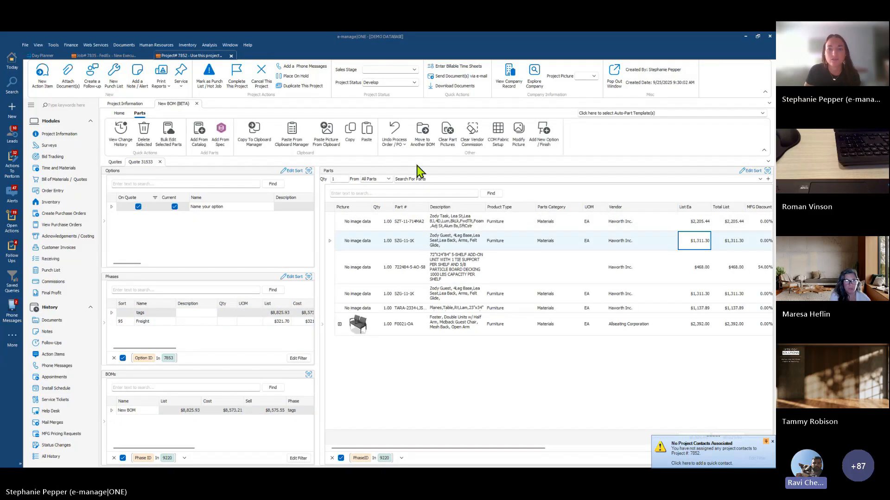
pyautogui.click(426, 141)
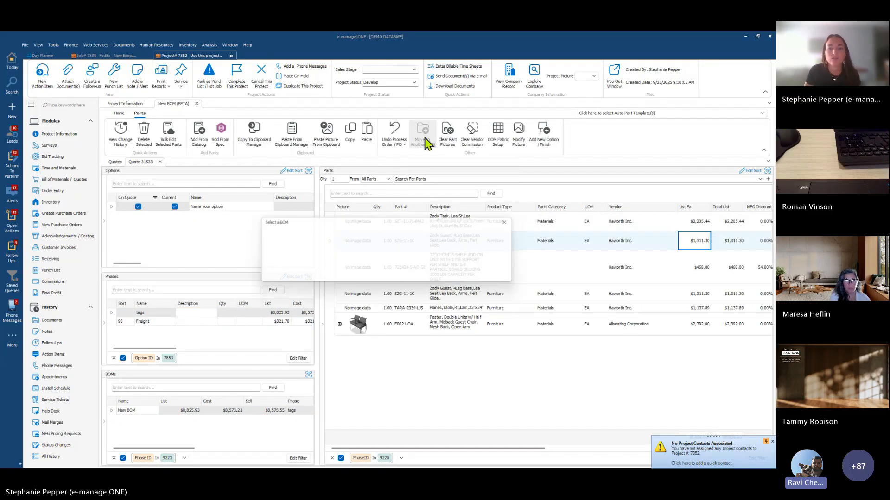
pyautogui.click(497, 255)
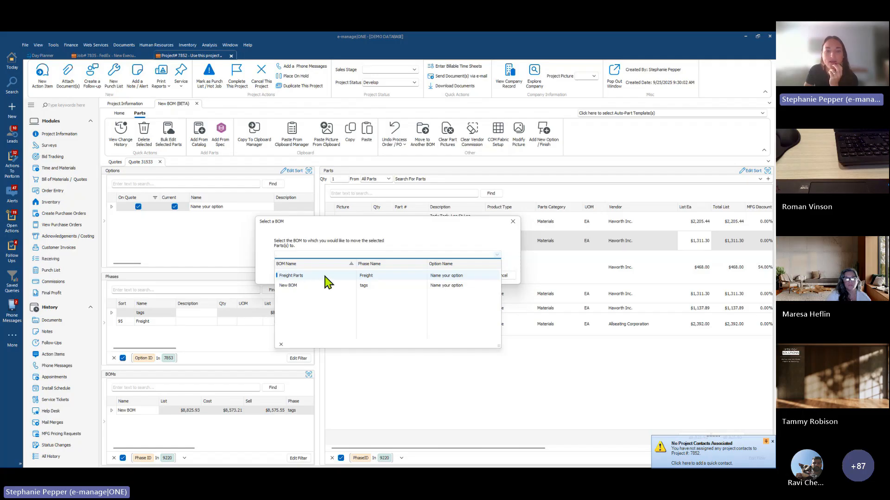
pyautogui.click(311, 277)
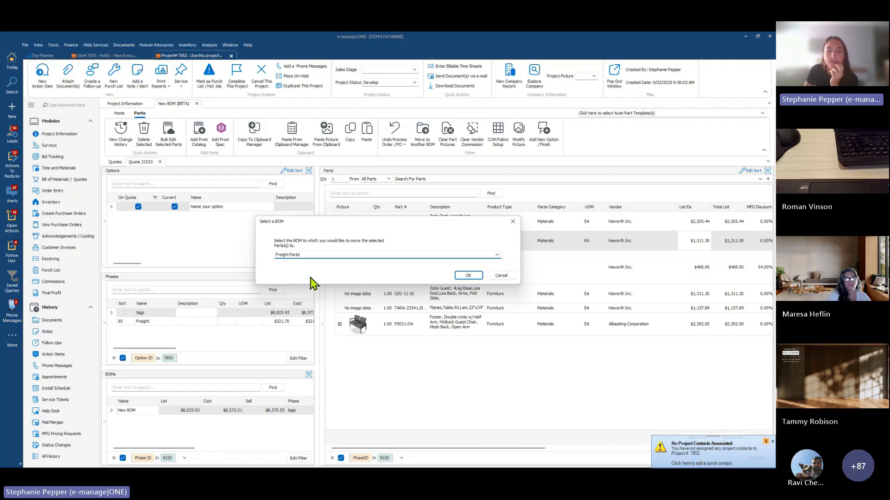
pyautogui.click(465, 275)
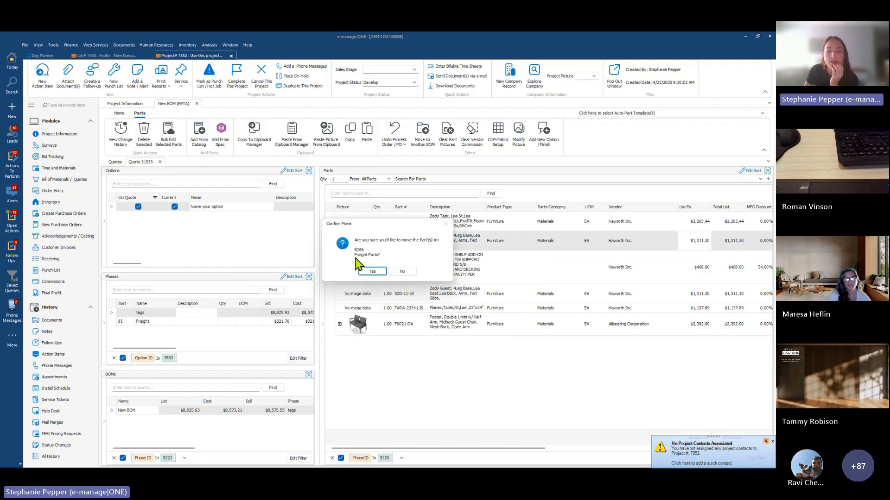
pyautogui.click(372, 271)
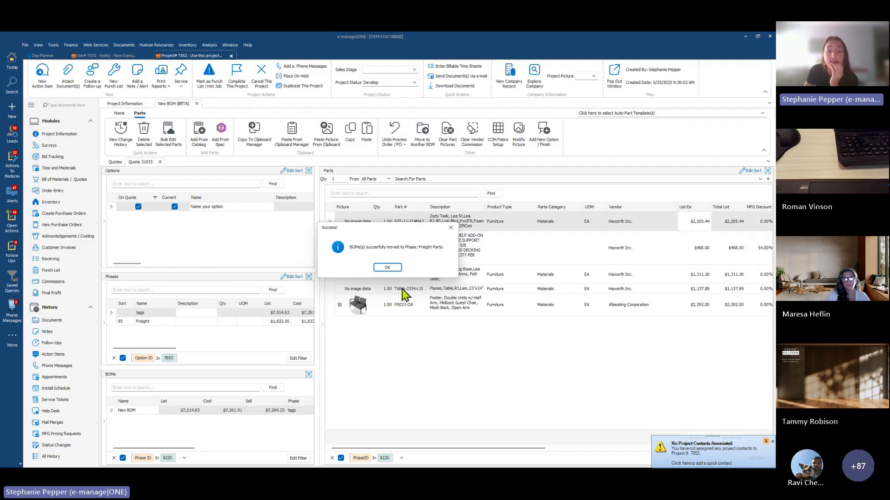
pyautogui.click(394, 268)
# - Check the Freight phase's Freight Parts BOM for the moved SZG-11-1K part line
pyautogui.click(130, 322)
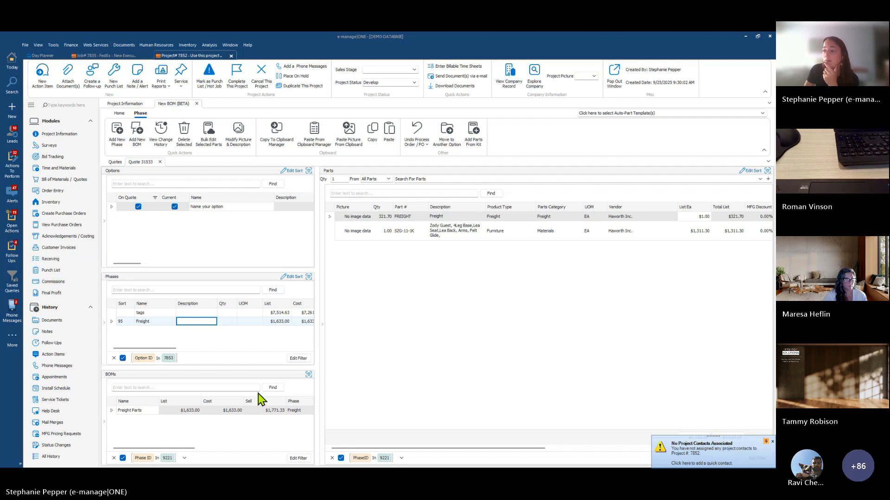
pyautogui.click(118, 412)
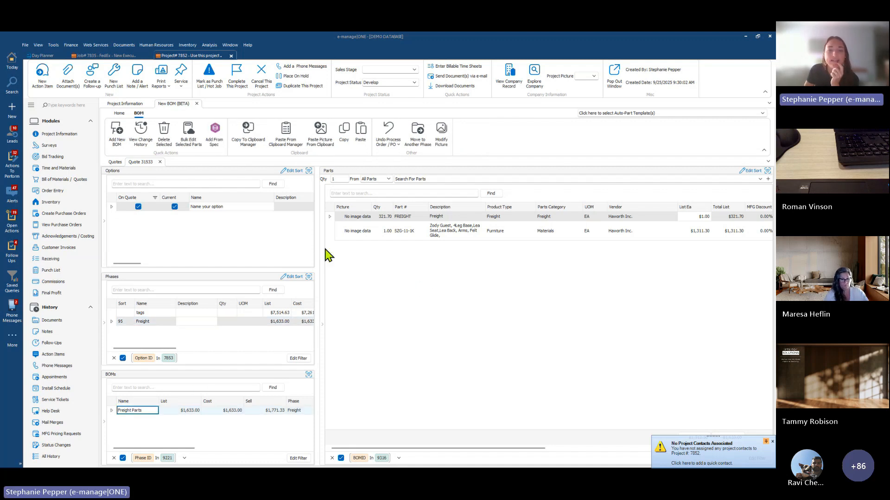
pyautogui.click(338, 235)
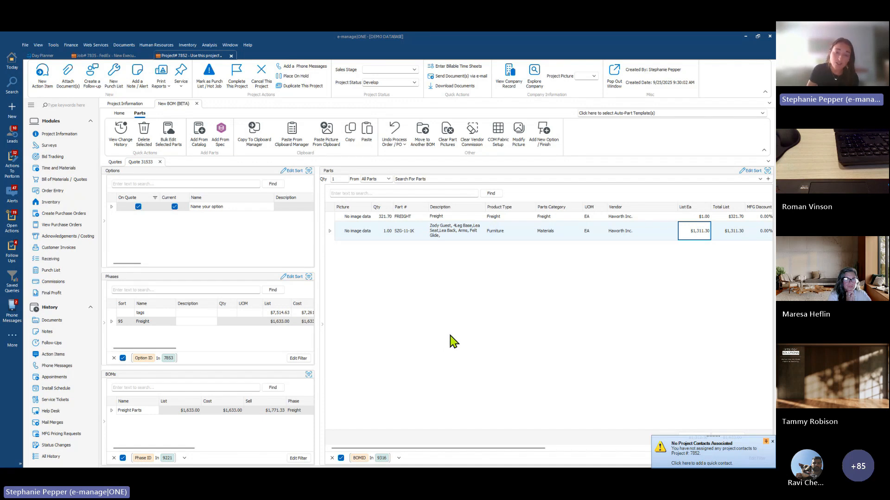
# - Bulk edit the parts of the Name your option option, pricing by MFG Code with a 60% MFG discount for HZYZD
pyautogui.click(113, 314)
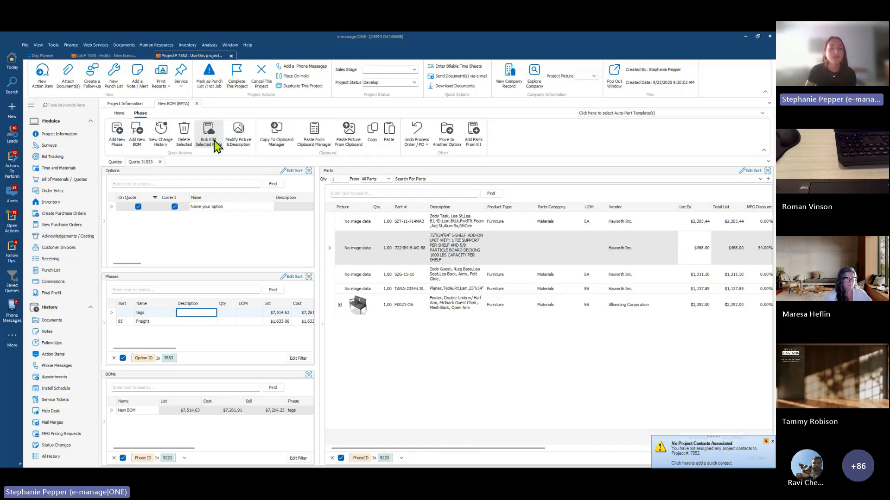
pyautogui.click(116, 209)
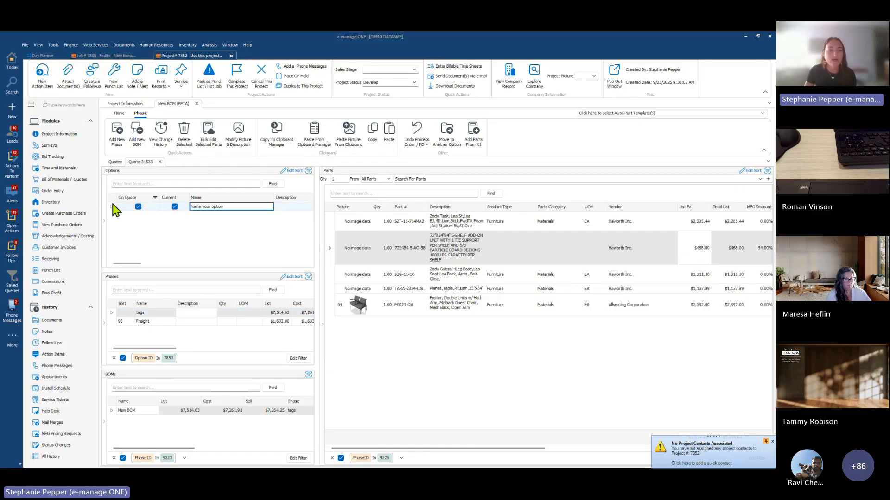
pyautogui.click(209, 137)
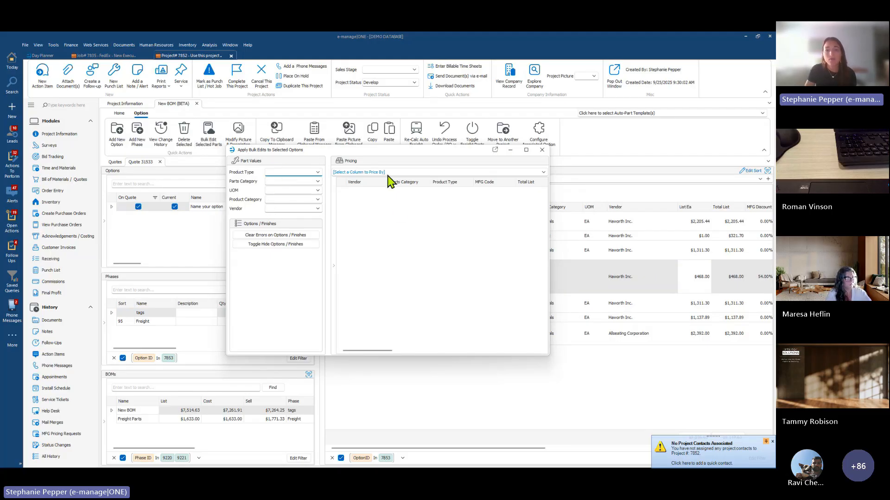
pyautogui.click(542, 173)
pyautogui.click(356, 204)
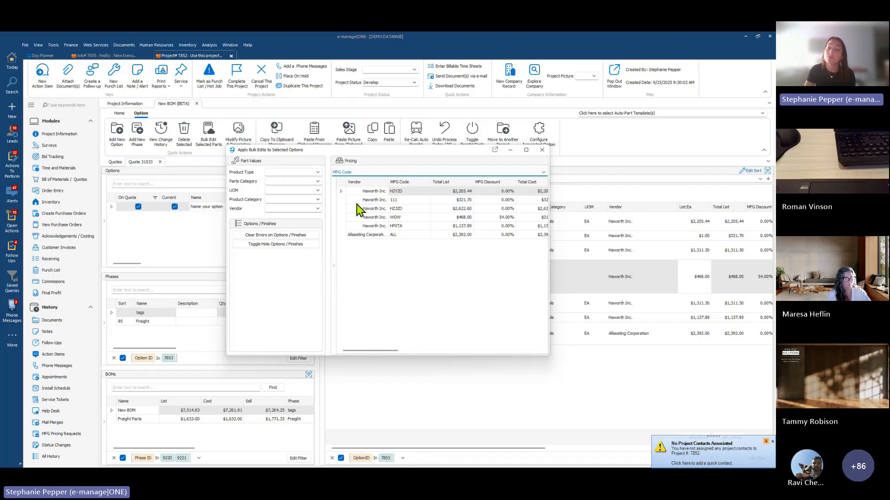
pyautogui.moveTo(370, 352)
pyautogui.mouseDown()
pyautogui.moveTo(389, 355)
pyautogui.moveTo(358, 344)
pyautogui.mouseUp()
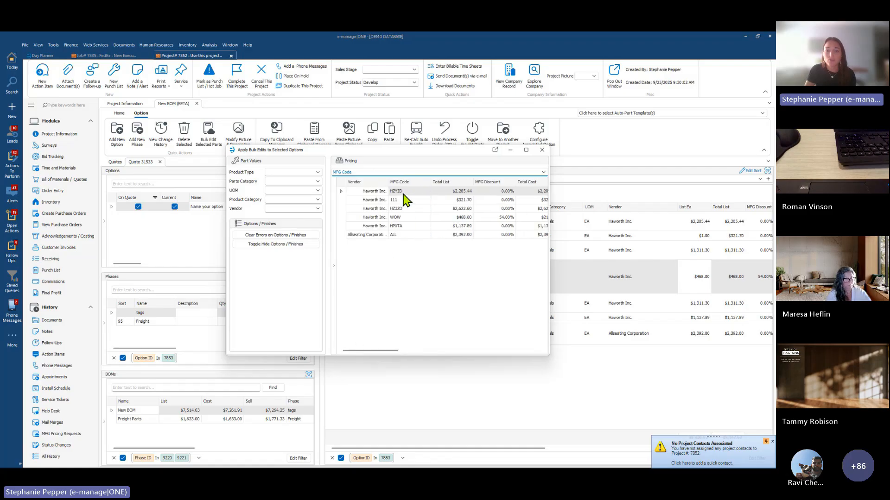
pyautogui.click(503, 192)
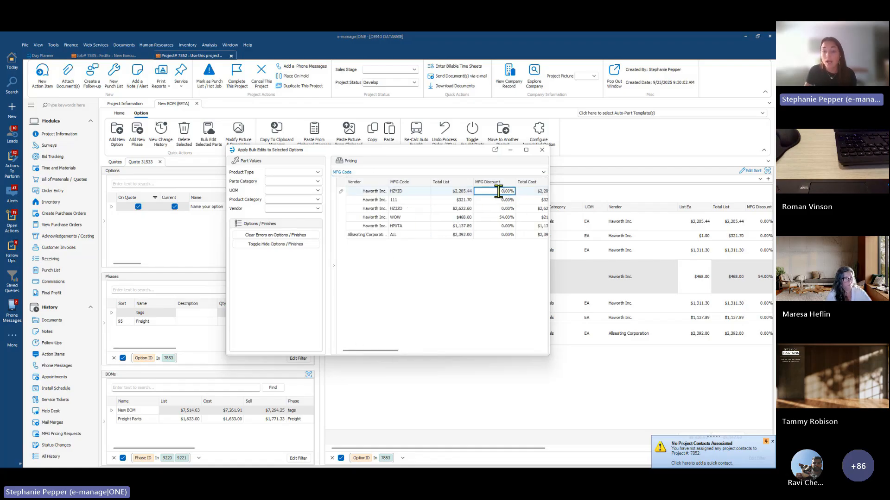
pyautogui.write('60')
pyautogui.press('Tab')
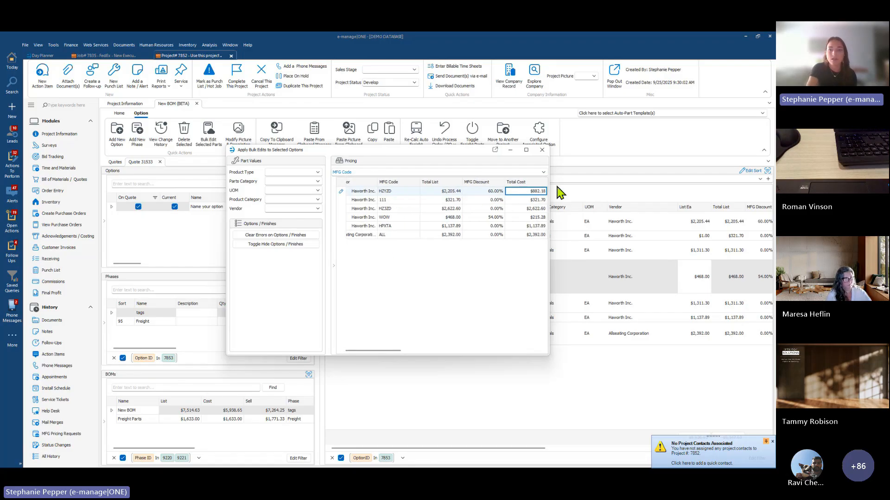
# - Examine the remaining bulk pricing columns, such as margin, markup, tax and profit, at full size and close the bulk edit
pyautogui.moveTo(377, 353); pyautogui.dragTo(401, 354)
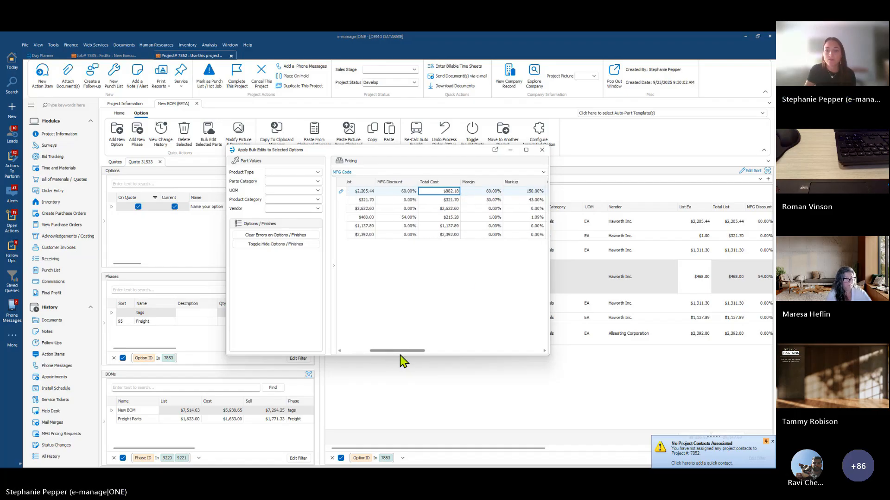
pyautogui.click(527, 150)
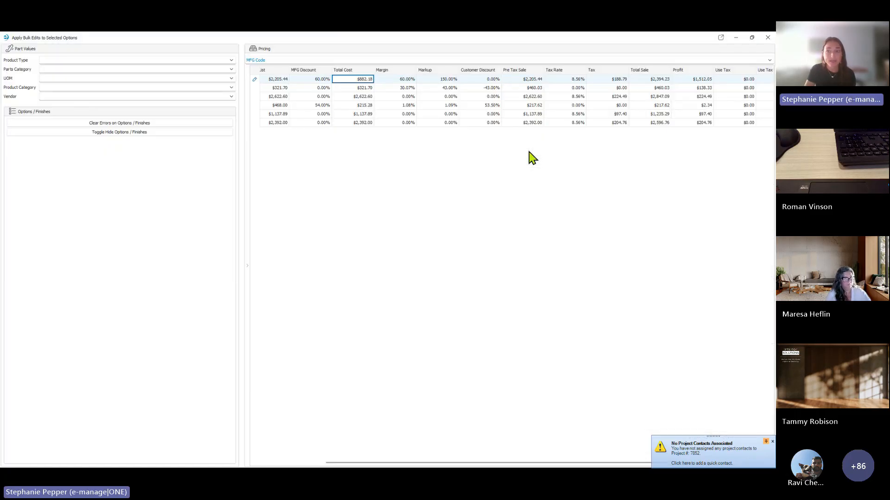
pyautogui.moveTo(753, 38)
pyautogui.click(752, 38)
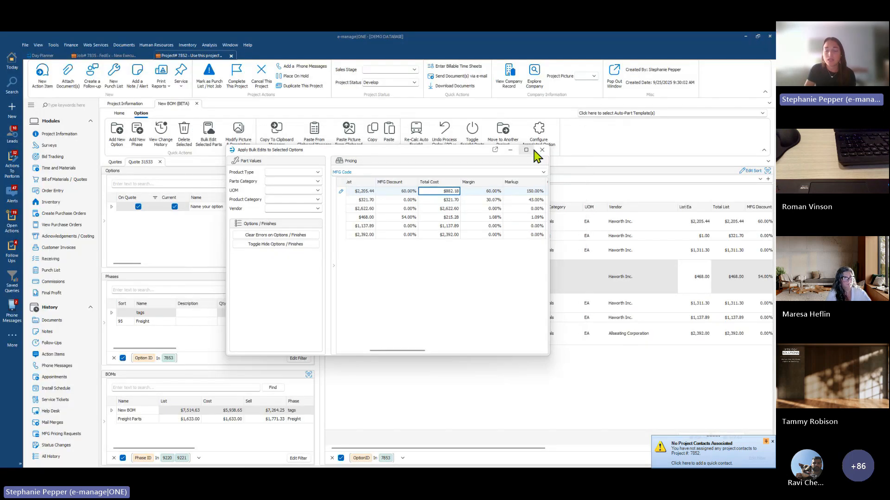
pyautogui.click(542, 151)
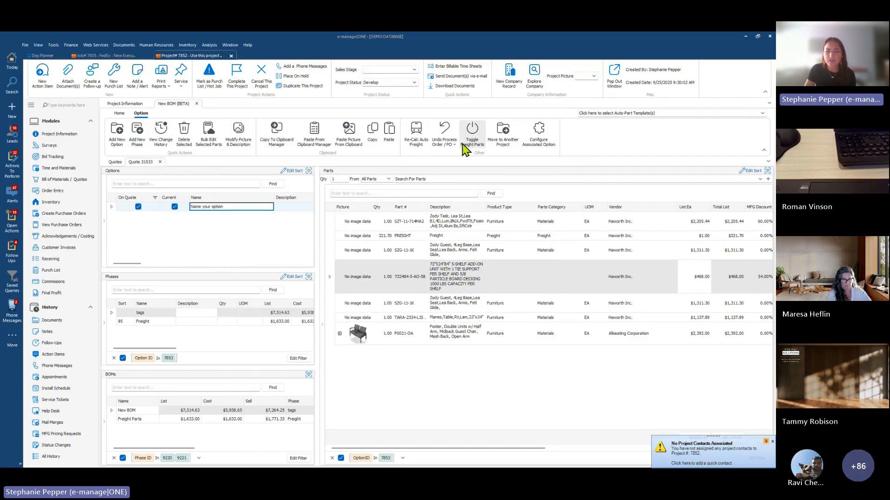
# - Compare the general commands with those offered for the option, the Freight phase and the Freight Parts BOM
pyautogui.click(119, 114)
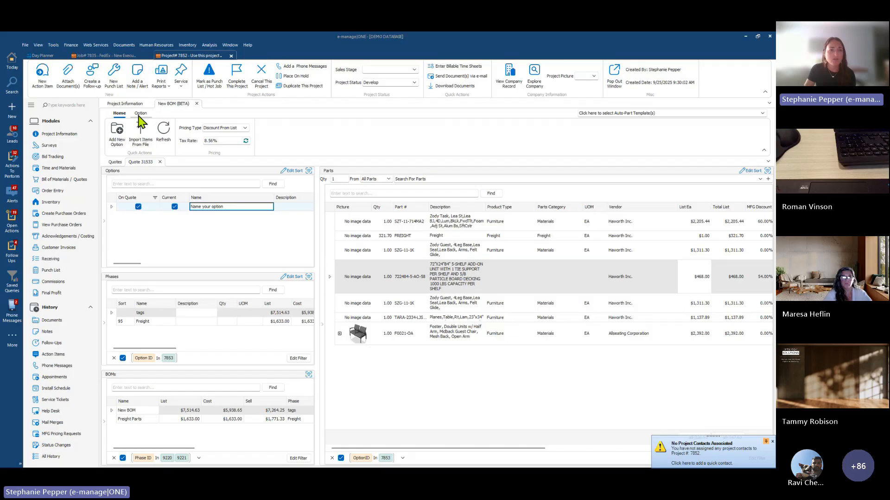
pyautogui.click(140, 113)
pyautogui.click(116, 322)
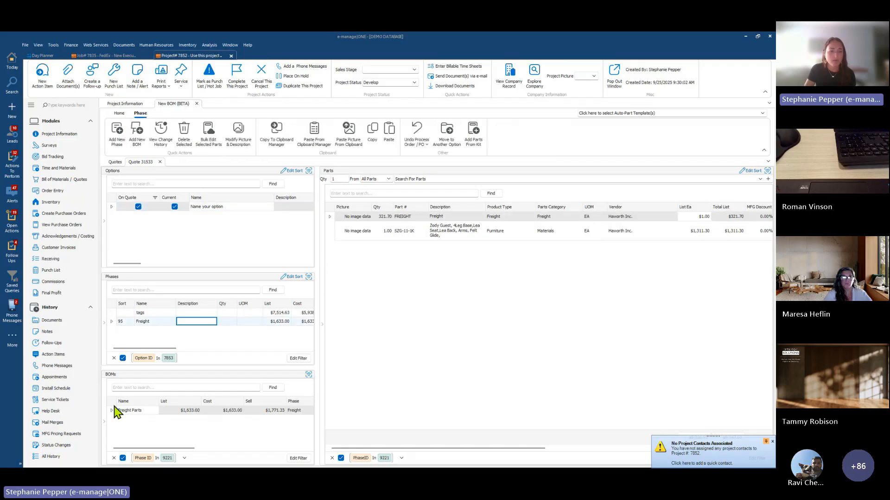
pyautogui.click(117, 410)
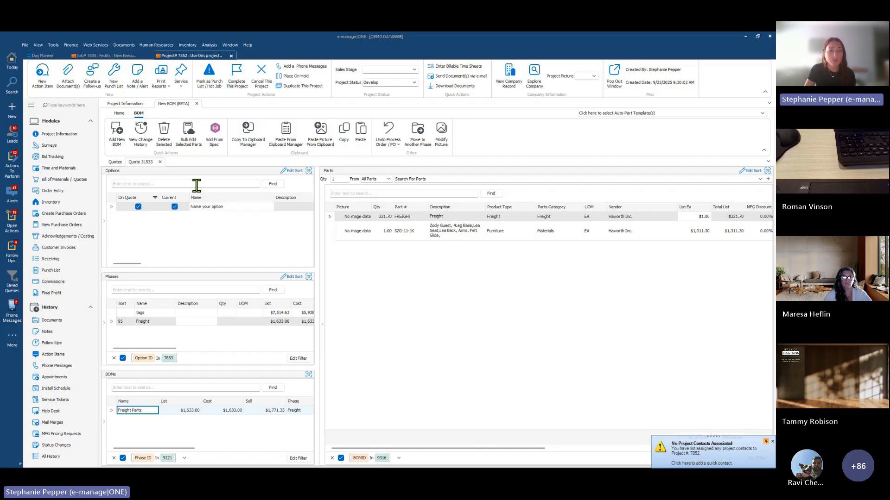
# - Refresh the quote's data and return to the commands for the Freight Parts BOM
pyautogui.click(122, 114)
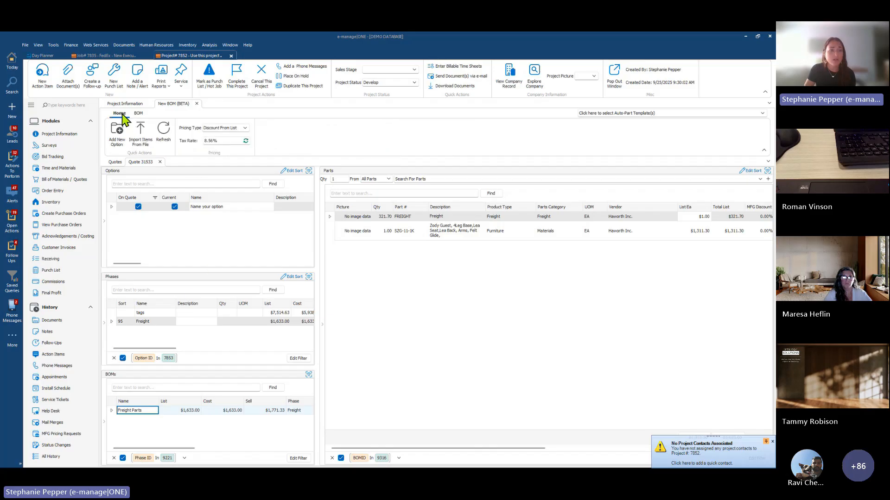
pyautogui.click(162, 134)
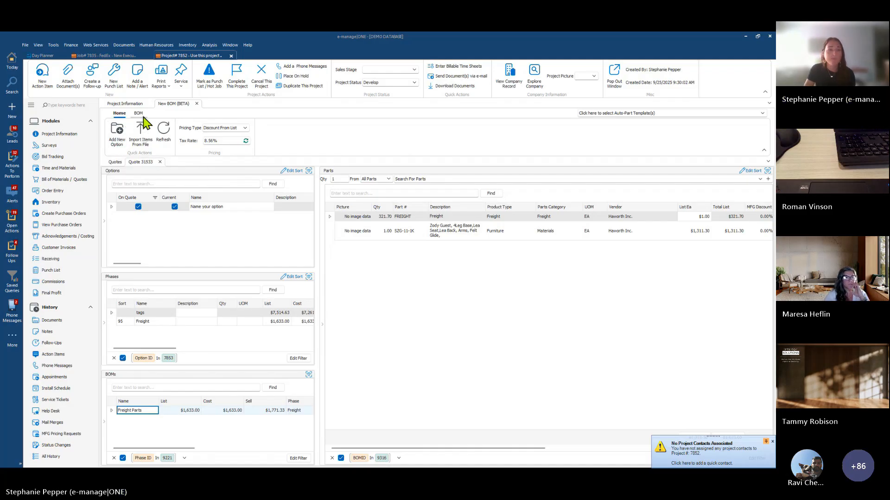
pyautogui.click(138, 113)
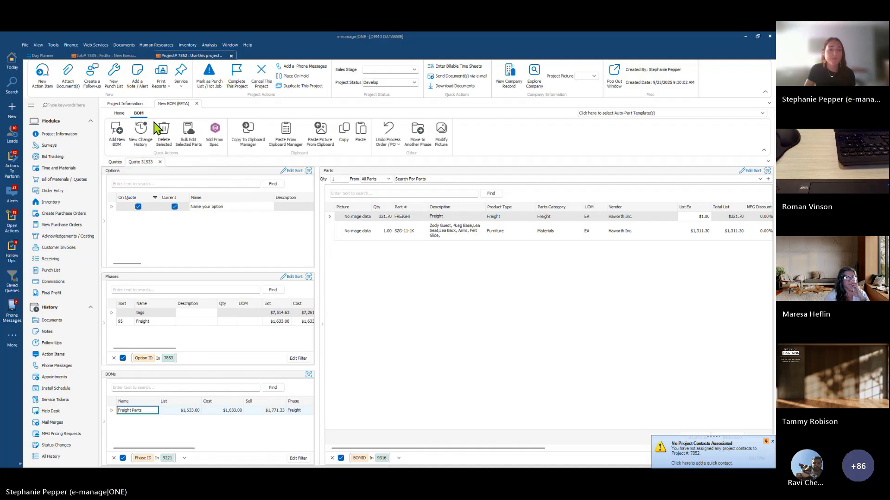
# - Examine the option's bulk pricing by MFG Code across to the Vendor Commission column, then close it without changes
pyautogui.click(114, 208)
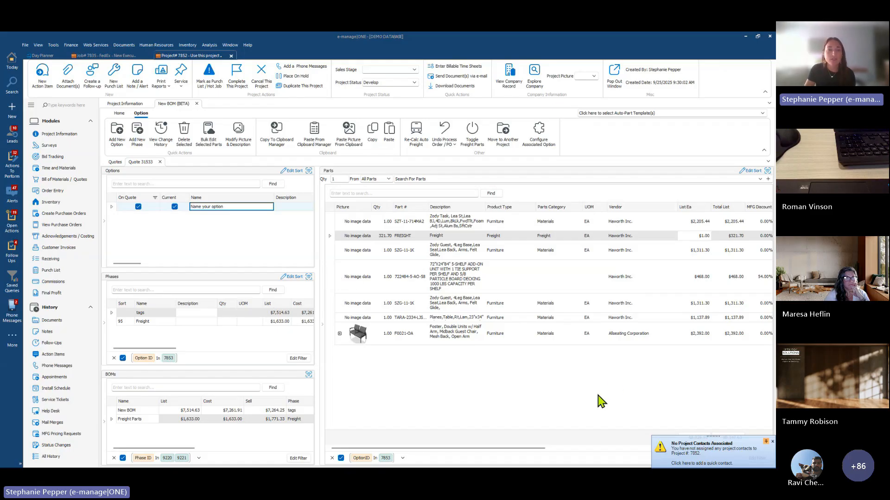
pyautogui.click(208, 135)
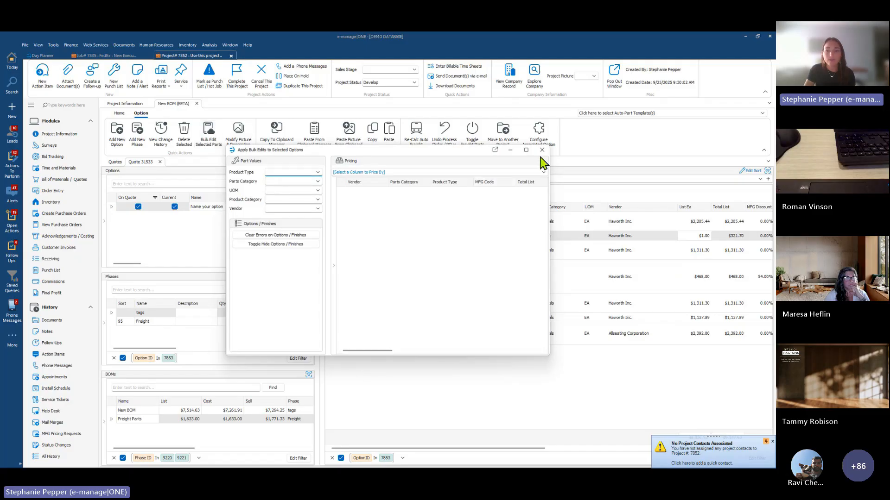
pyautogui.click(542, 150)
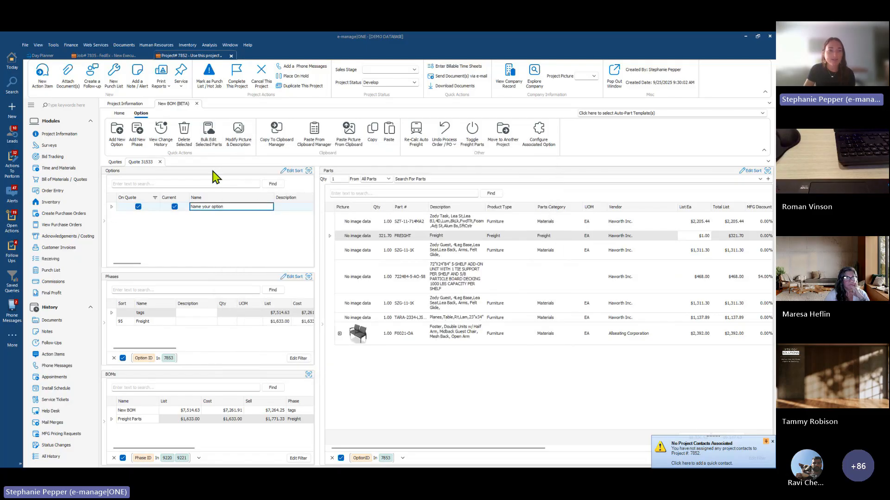
pyautogui.click(208, 136)
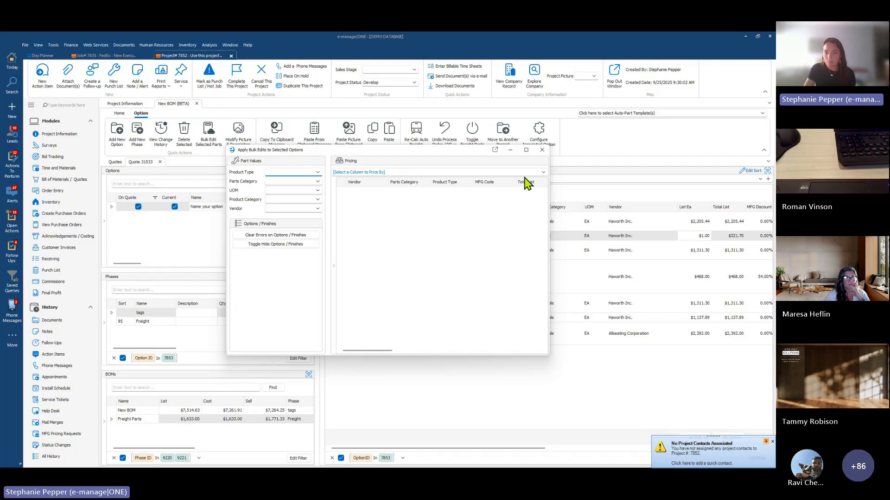
pyautogui.click(543, 172)
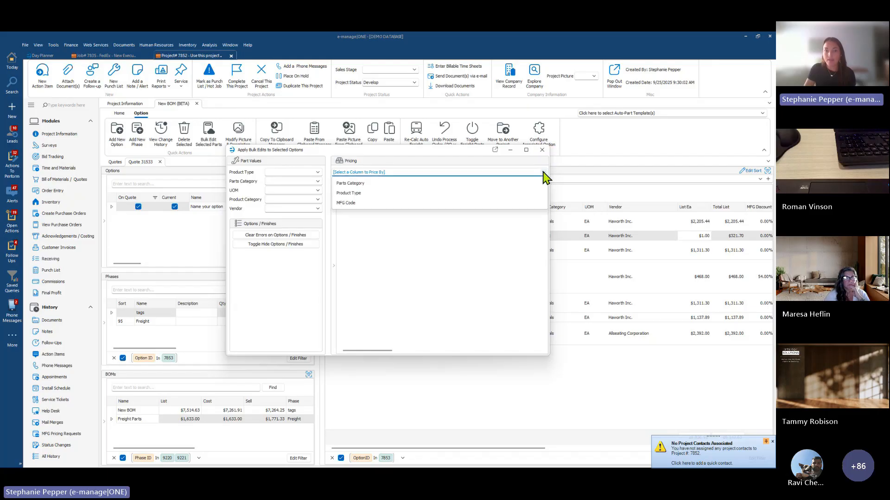
pyautogui.click(399, 203)
pyautogui.moveTo(378, 352); pyautogui.dragTo(528, 387)
pyautogui.click(532, 234)
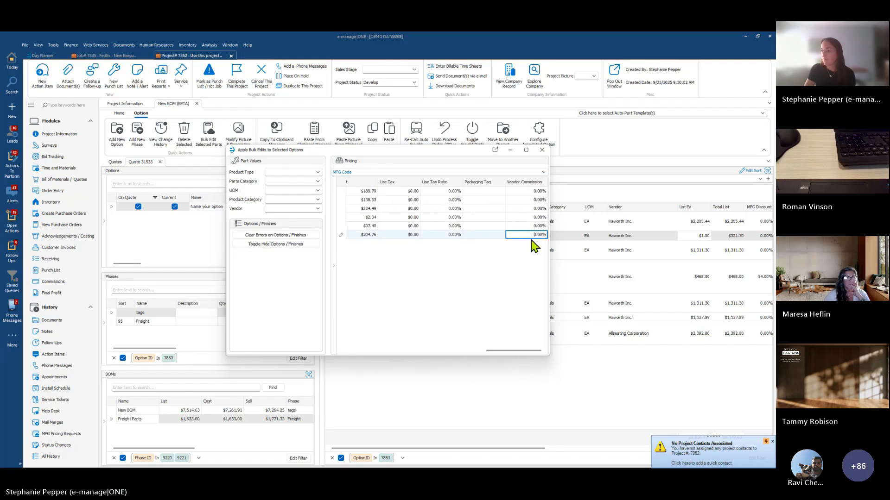
pyautogui.click(541, 151)
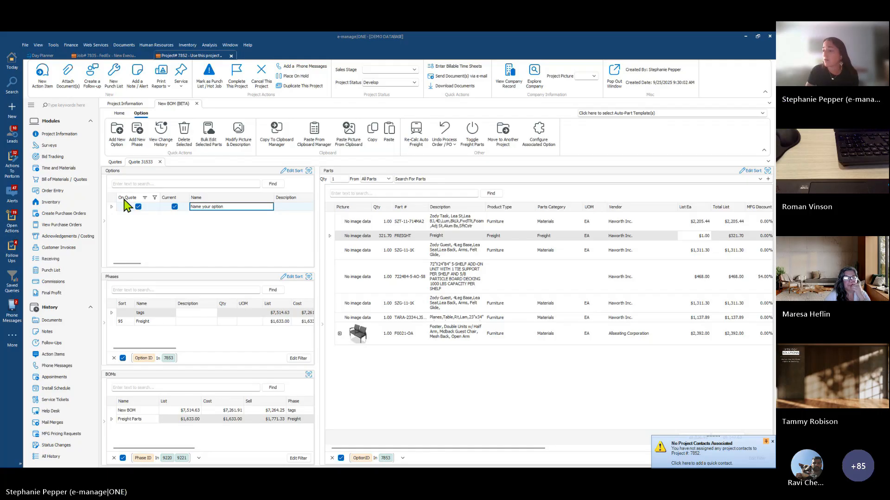
# - Create a new blank quote from the quotes list and compare the parts under New Option and Name your option
pyautogui.click(116, 163)
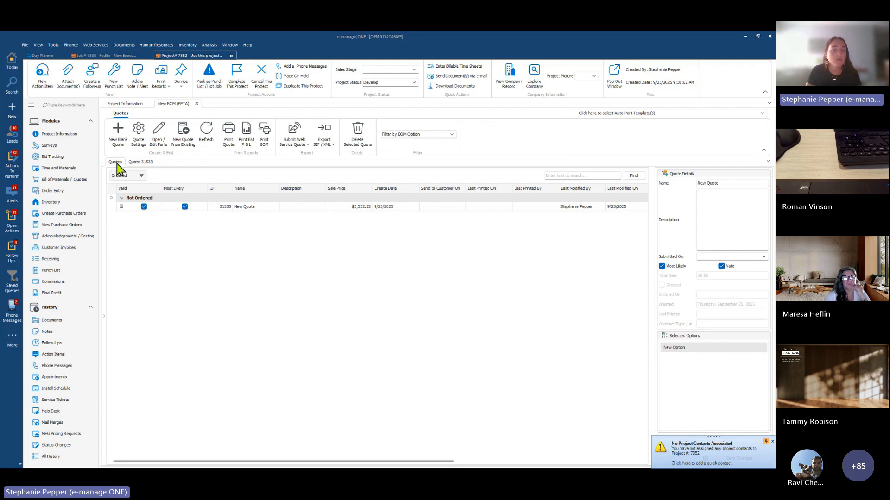
pyautogui.click(632, 114)
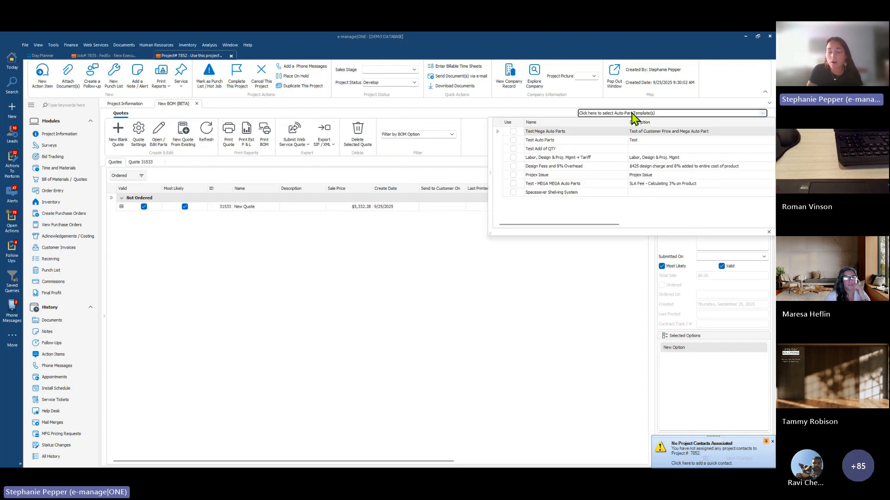
pyautogui.click(633, 114)
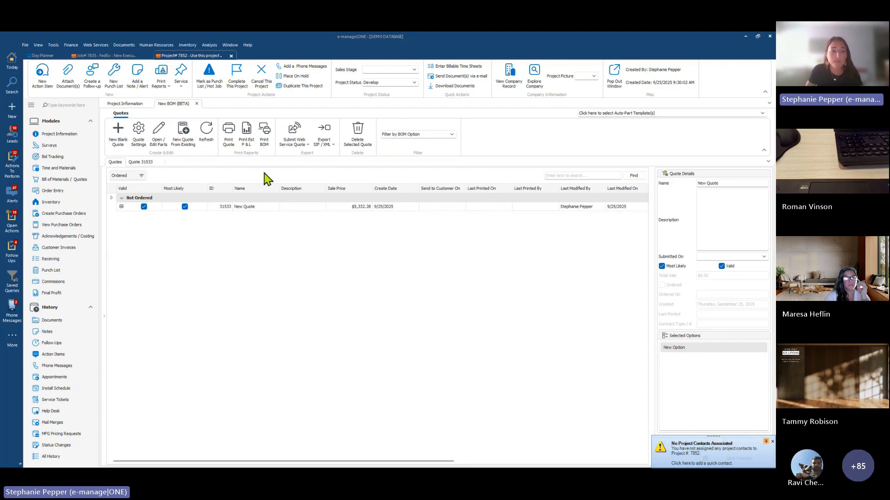
pyautogui.click(122, 134)
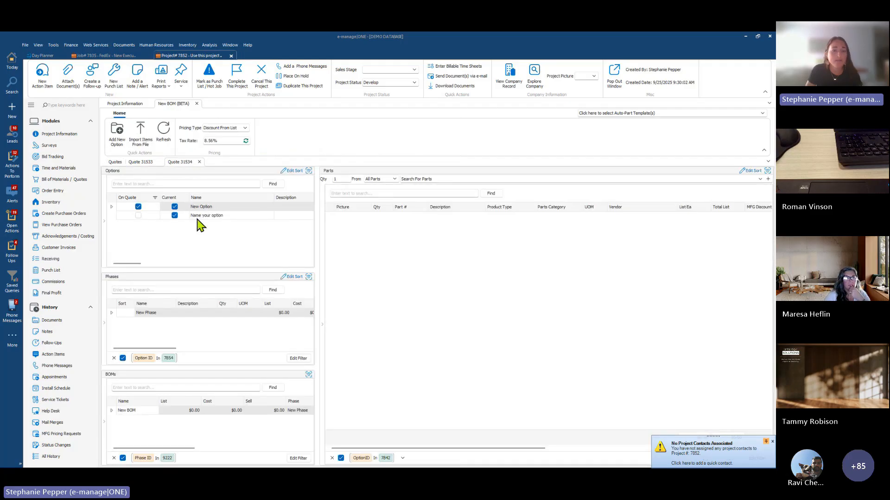
pyautogui.click(115, 208)
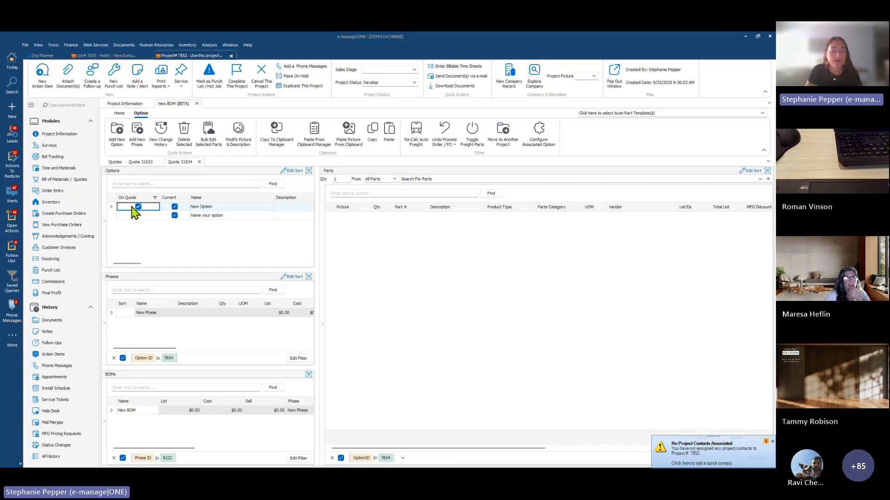
pyautogui.click(141, 216)
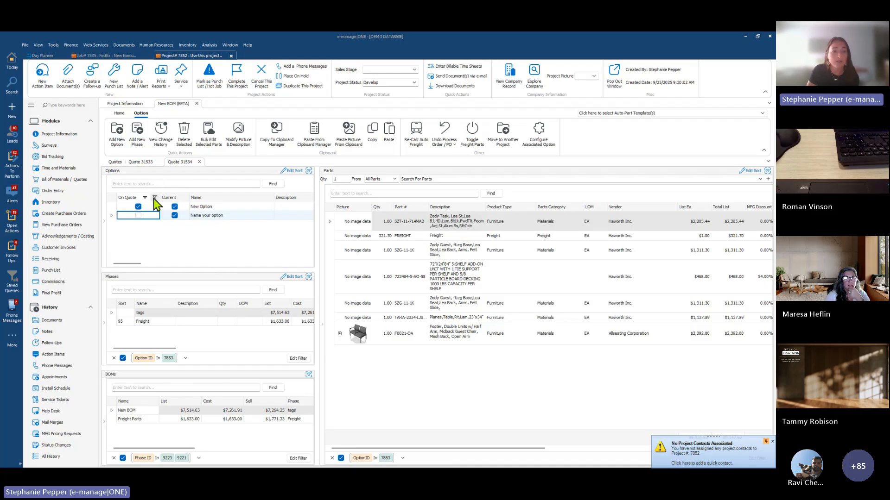
# - Filter the new quote's options by their On Quote status and clear the filter again
pyautogui.click(154, 198)
pyautogui.click(159, 225)
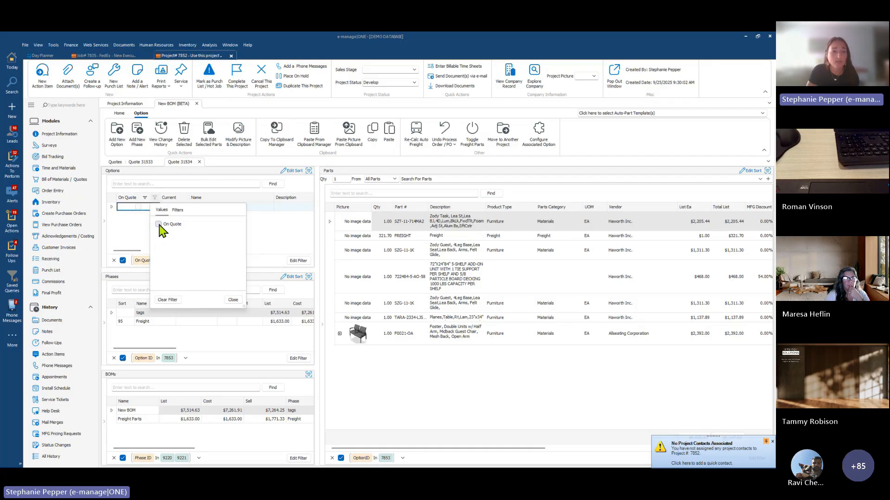
pyautogui.click(234, 300)
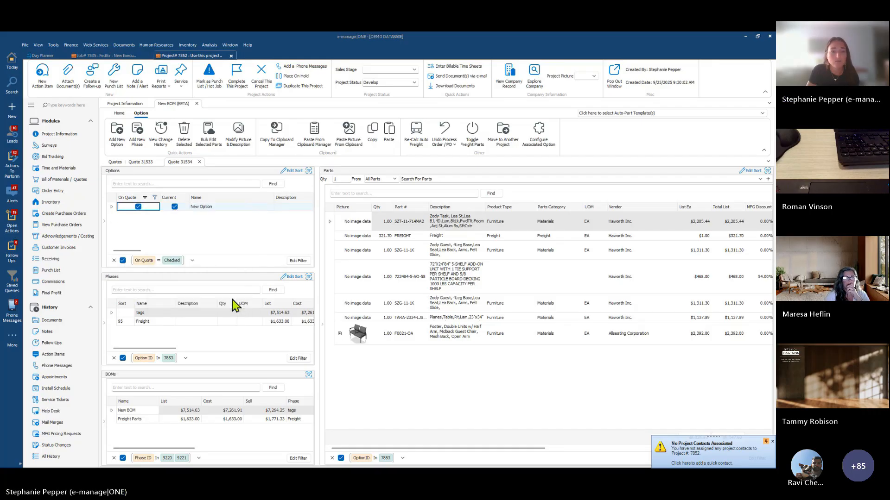
pyautogui.click(155, 198)
pyautogui.click(176, 301)
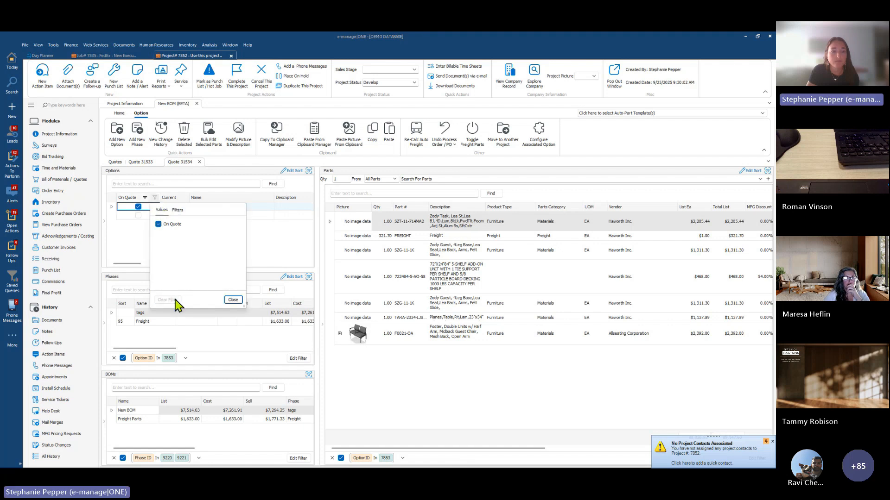
pyautogui.click(133, 246)
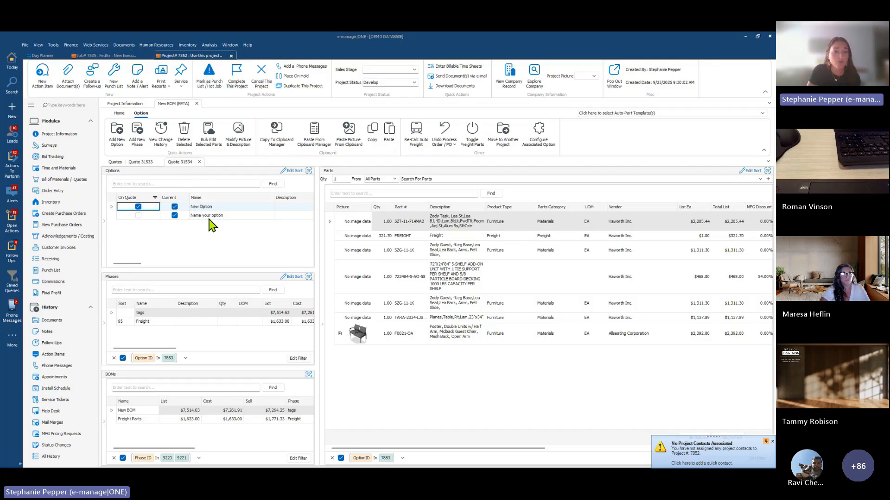
# - Refresh the original quote's data and try to include New Option on that quote
pyautogui.click(142, 162)
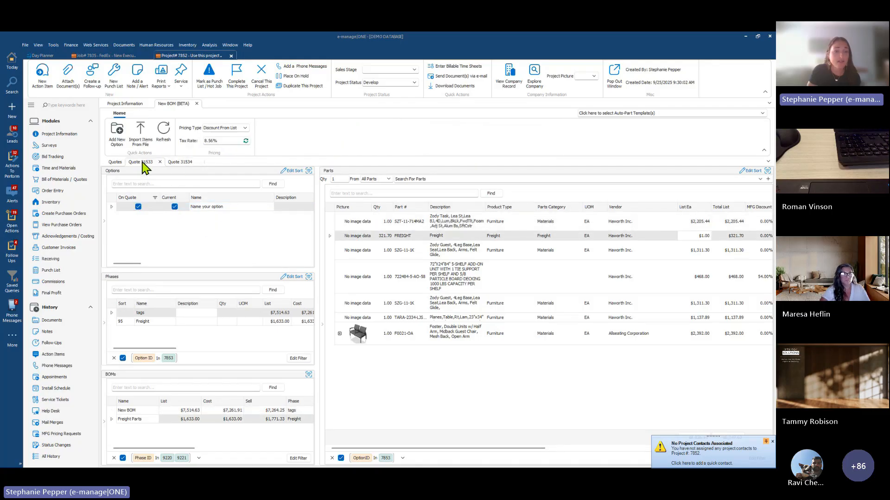
pyautogui.click(164, 134)
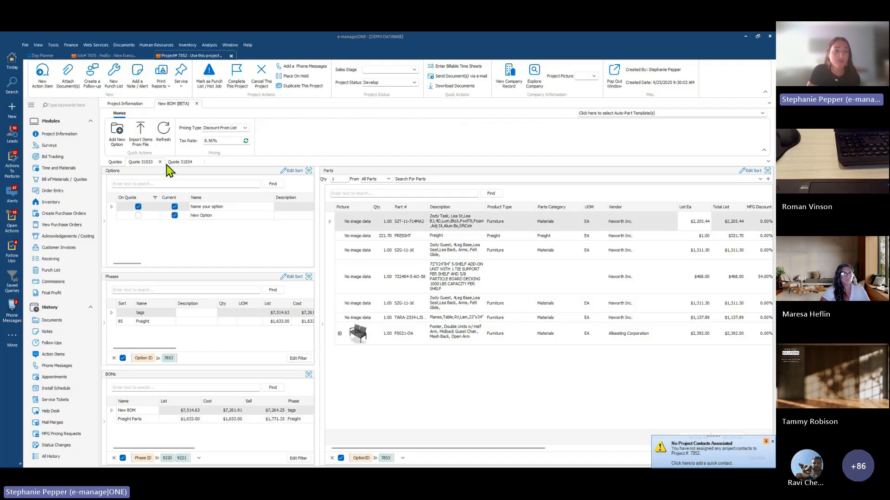
pyautogui.click(138, 216)
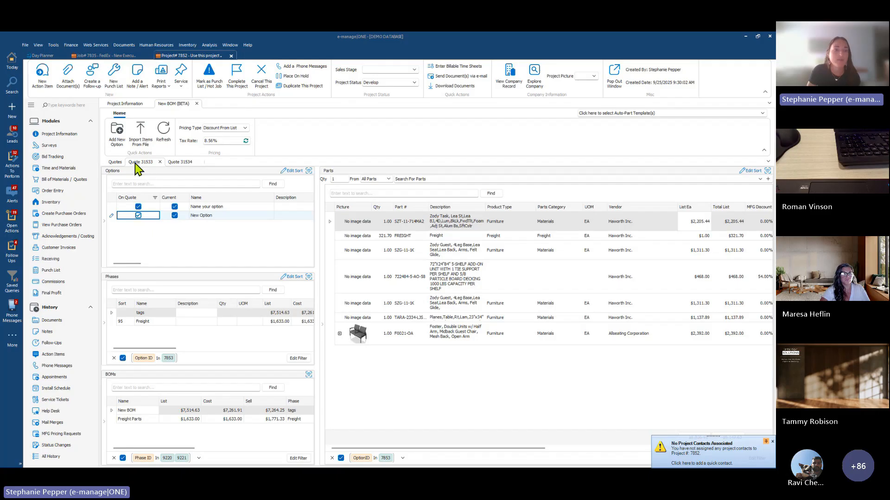
# - Compare the options of the new and original quotes and show the parts of Name your option in the original
pyautogui.click(185, 163)
pyautogui.click(141, 163)
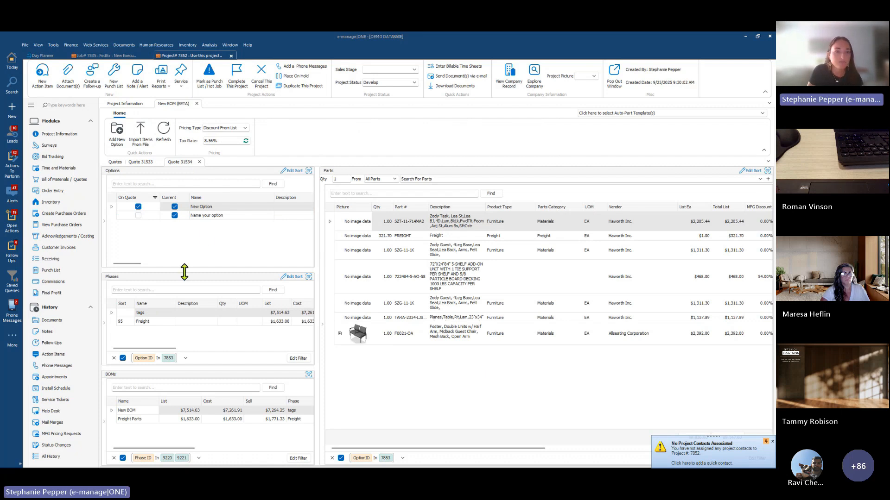
pyautogui.click(140, 162)
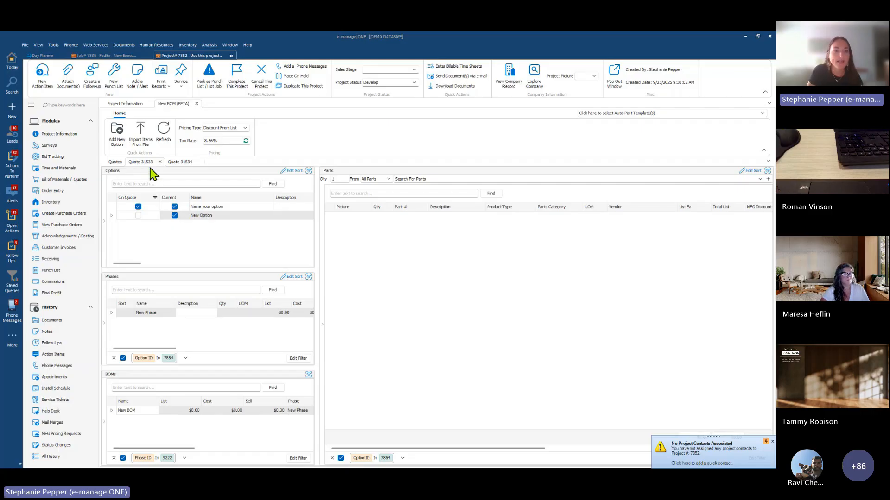
pyautogui.click(112, 207)
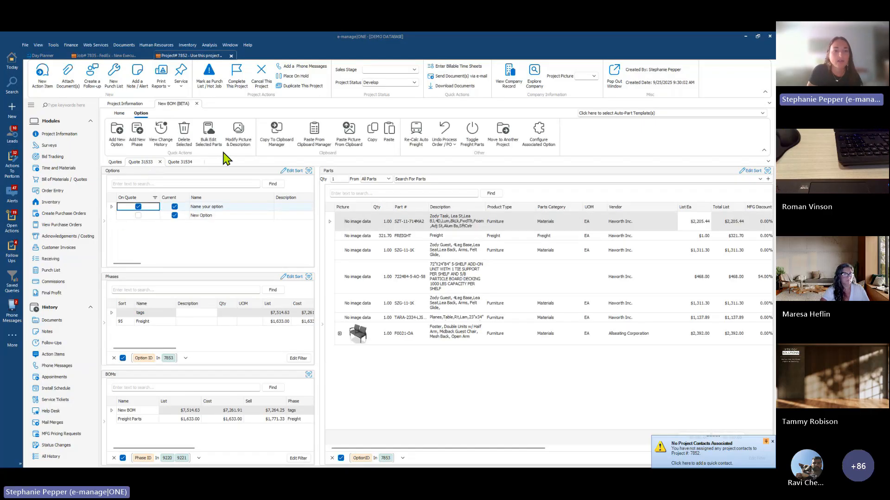
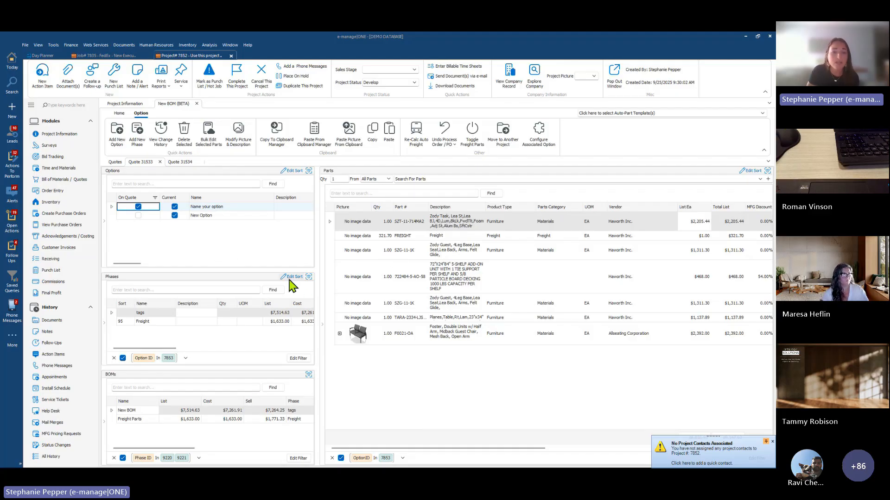
# - Edit the phase sort order, trying Freight first and settling on tags as 01 and Freight as 02, and apply it
pyautogui.click(123, 313)
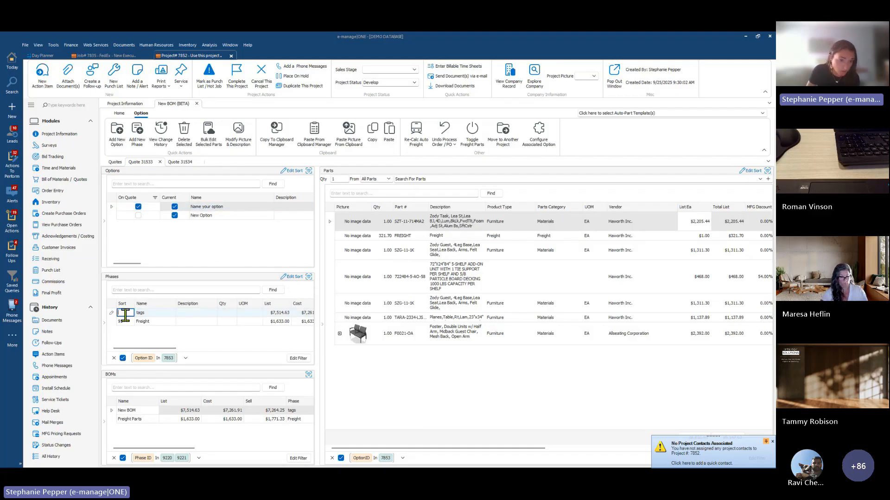
pyautogui.click(125, 322)
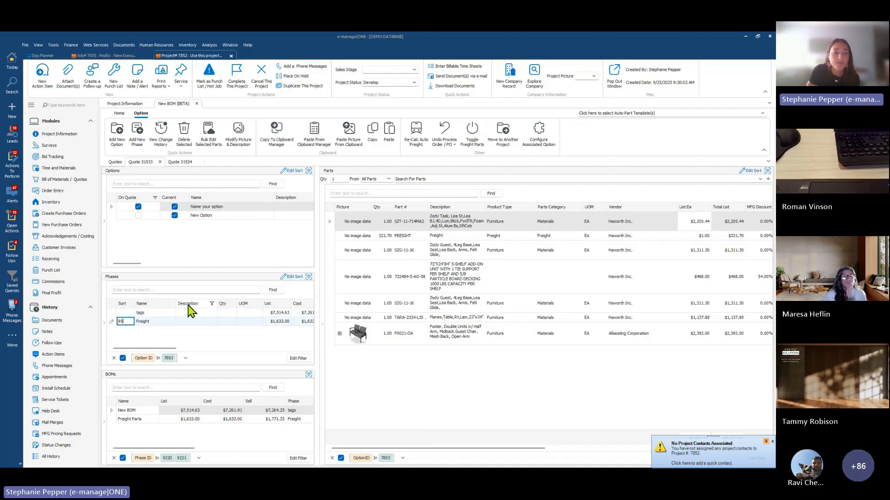
pyautogui.click(294, 277)
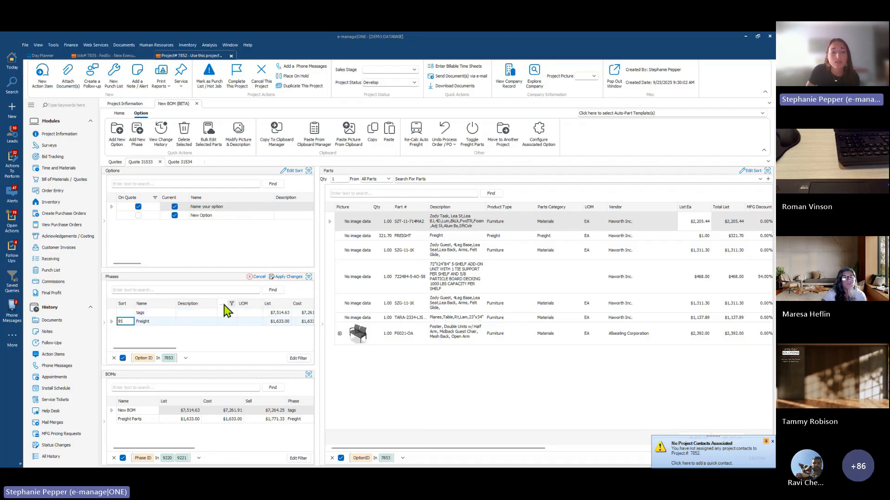
pyautogui.moveTo(113, 323); pyautogui.dragTo(113, 310)
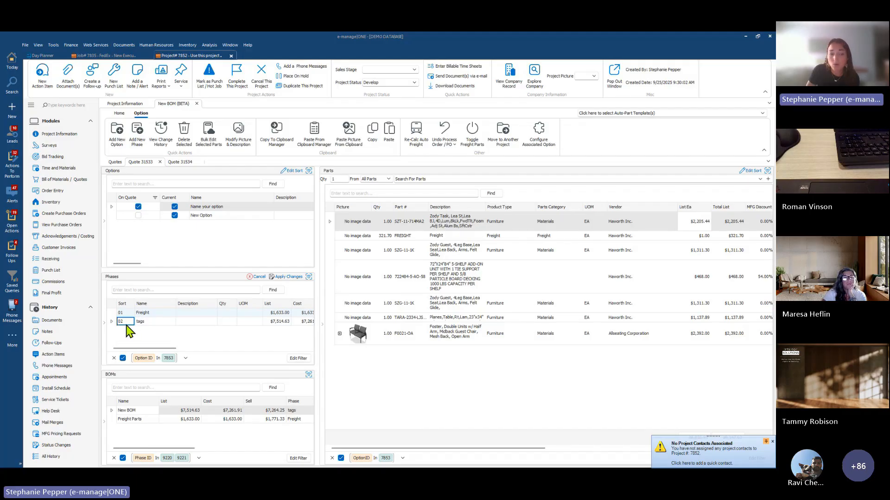
pyautogui.moveTo(112, 322); pyautogui.dragTo(112, 311)
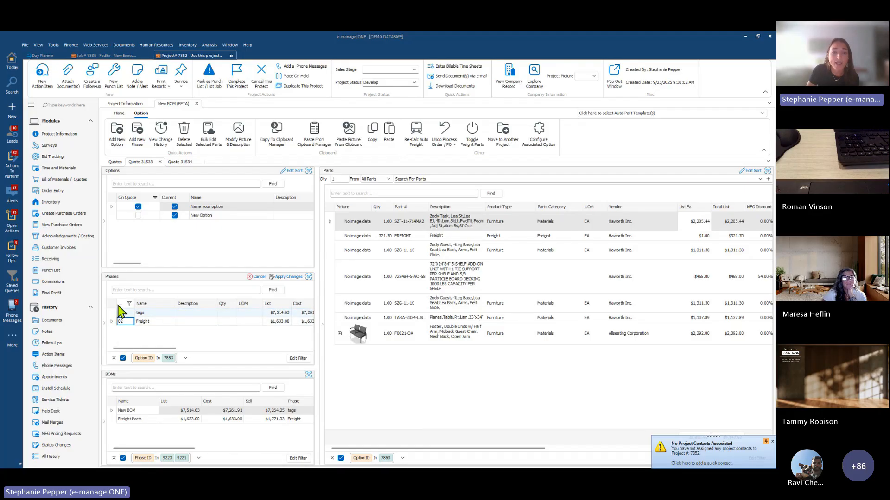
pyautogui.click(286, 278)
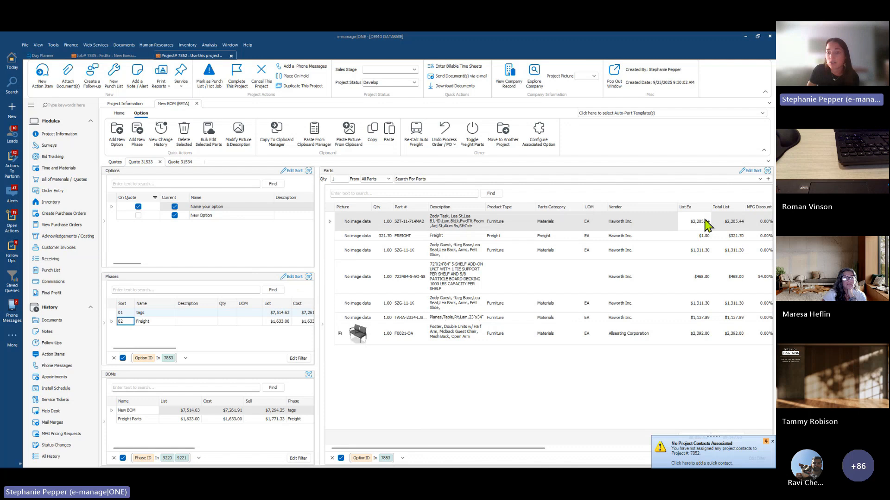
# - Reorder the parts so 722484-5-AO-S8 comes first and SZT-11-714MA2 sits just above F0021-OA, and apply the sort
pyautogui.click(751, 171)
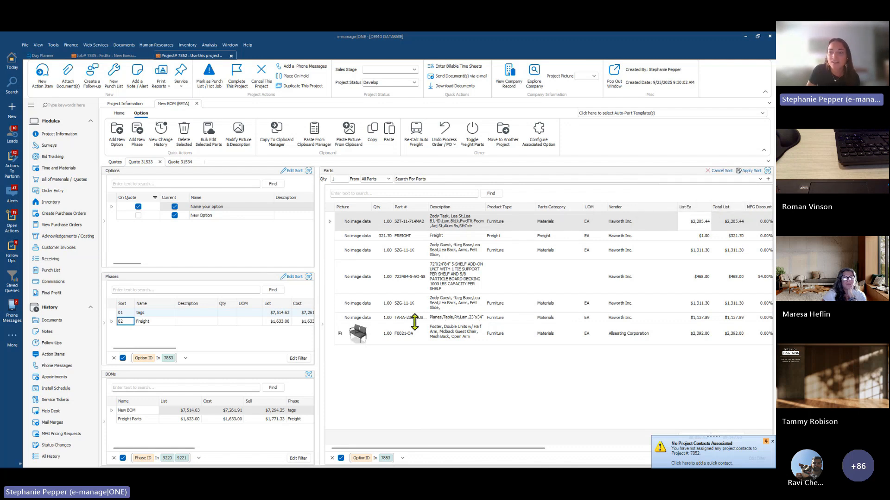
pyautogui.moveTo(334, 290); pyautogui.dragTo(334, 220)
pyautogui.moveTo(333, 258); pyautogui.dragTo(333, 332)
pyautogui.click(750, 172)
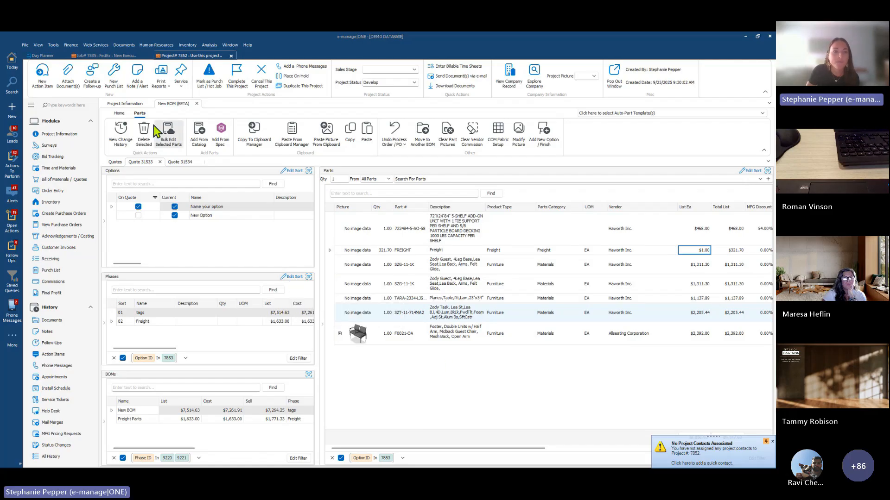
# - In Job 7835, open the ordered replacement part quote and show the parts of its Replacement Part for Damaged Chair Arm option
pyautogui.click(98, 57)
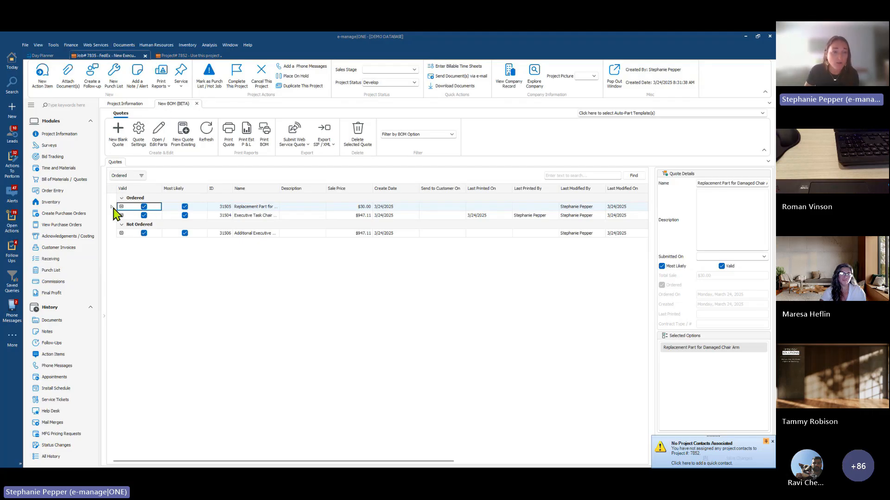
pyautogui.click(163, 145)
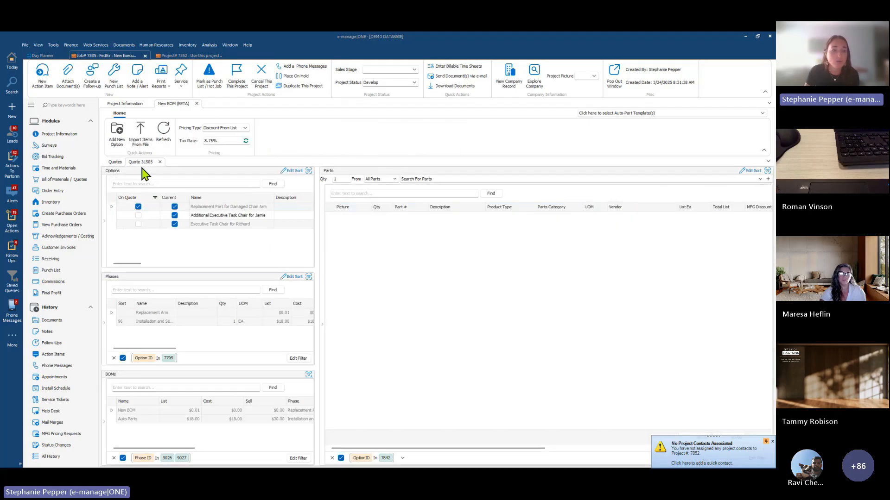
pyautogui.click(112, 208)
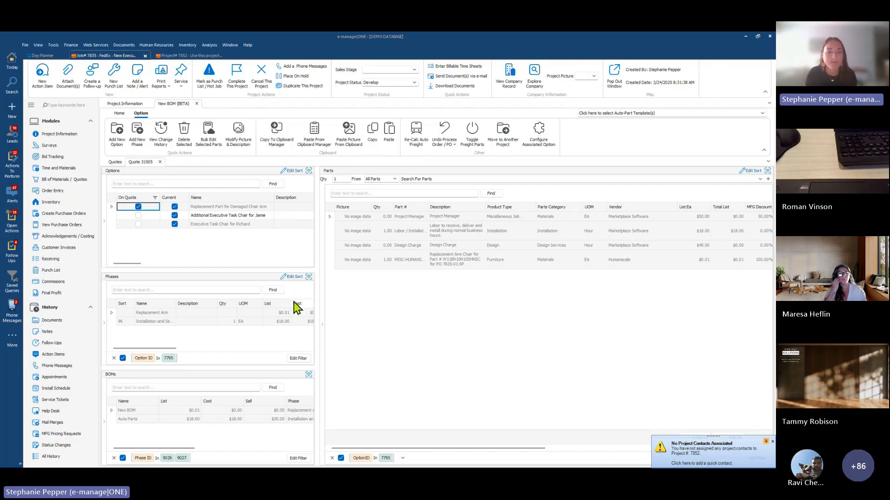
# - Back in Project 7852, sort the original quote's parts by Vendor in ascending order and apply that as the part sort order
pyautogui.click(208, 56)
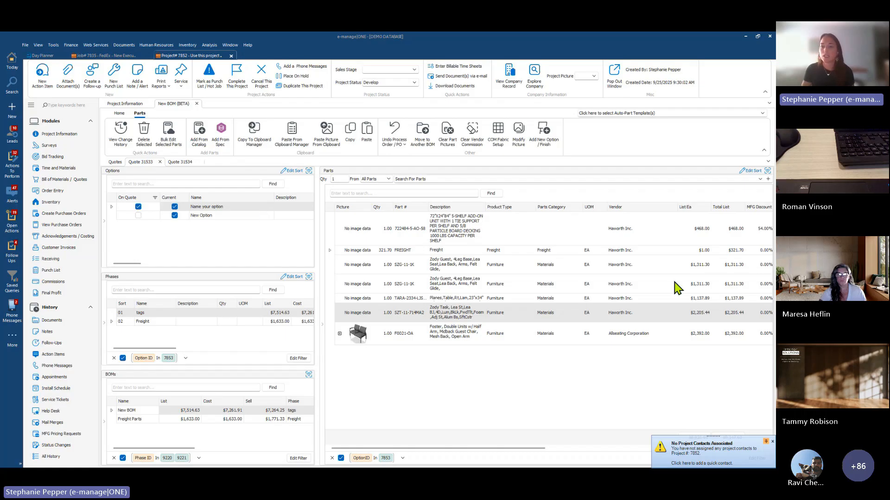
pyautogui.click(748, 172)
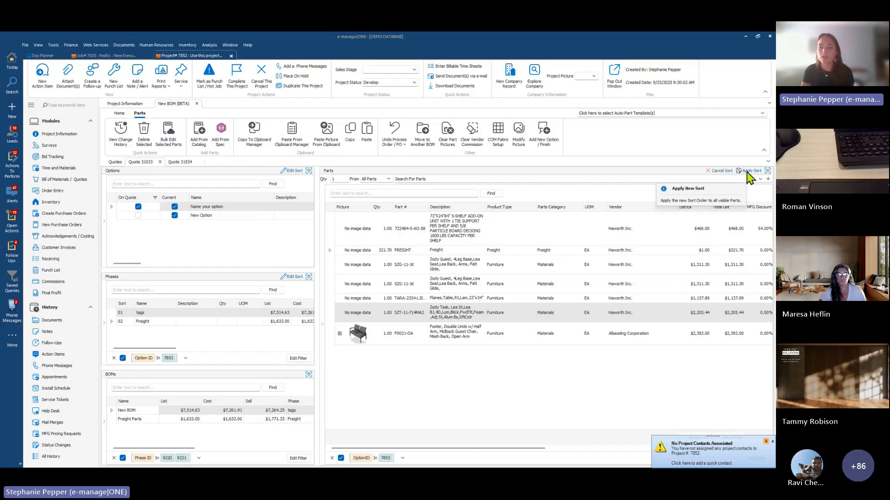
pyautogui.click(622, 214)
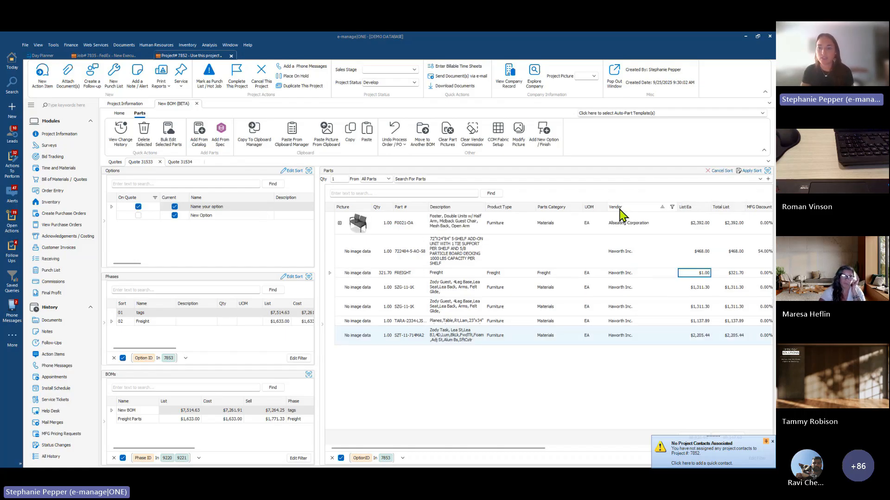
pyautogui.click(751, 171)
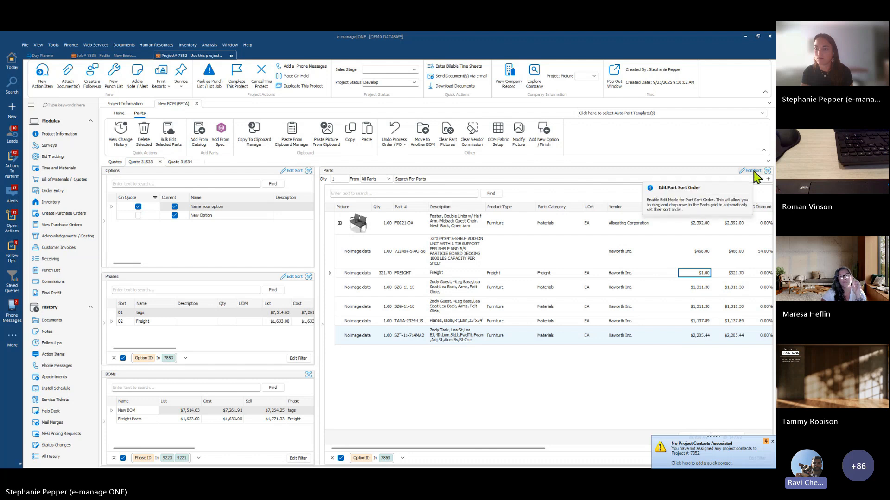
# - Add the Priority column to the parts grid, placing it ahead of the Picture column
pyautogui.rightClick(349, 208)
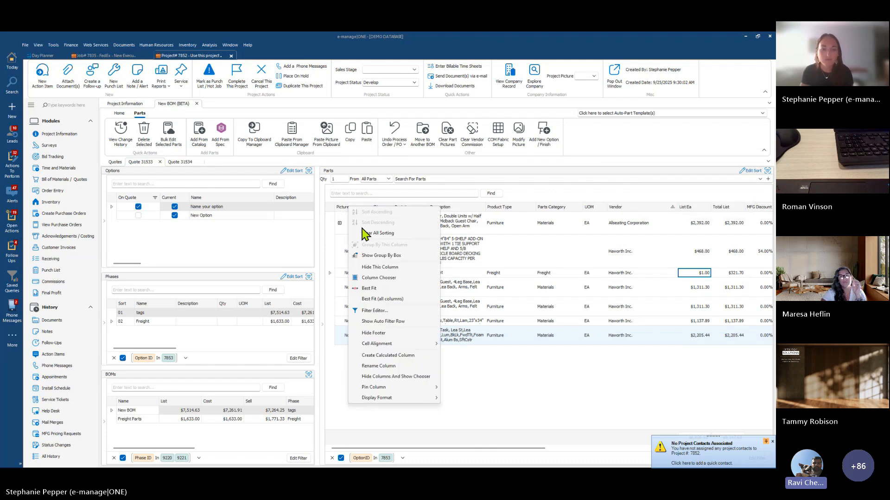
pyautogui.click(382, 278)
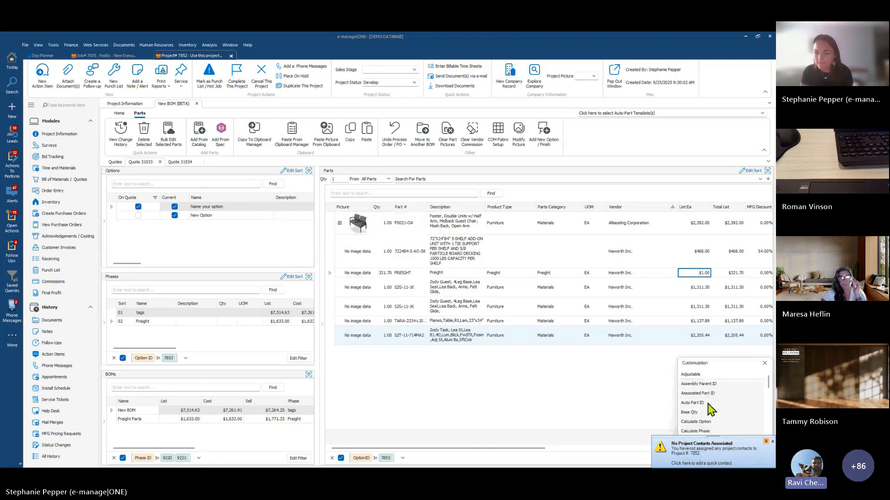
pyautogui.scroll(-15, 709, 371)
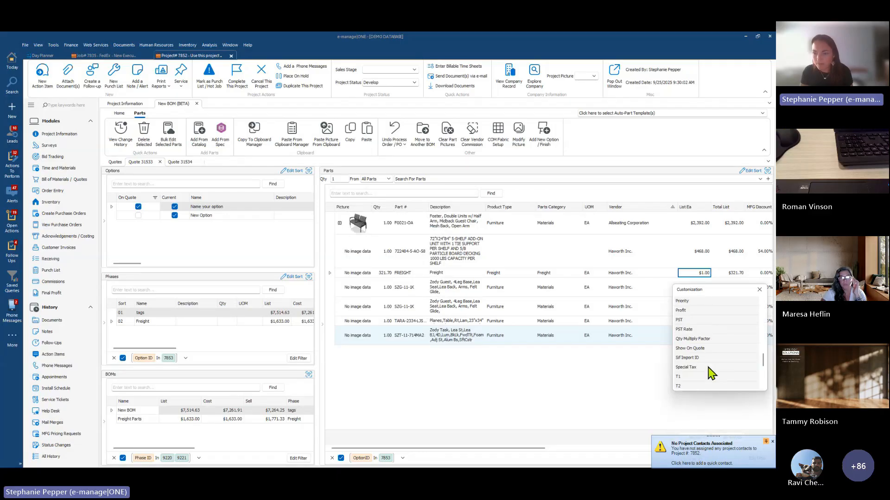
pyautogui.scroll(5, 711, 373)
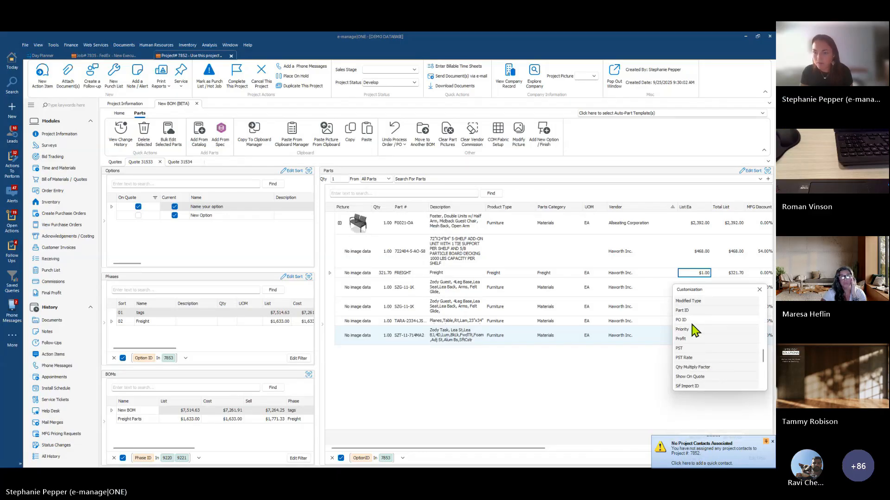
pyautogui.moveTo(693, 330); pyautogui.dragTo(341, 214)
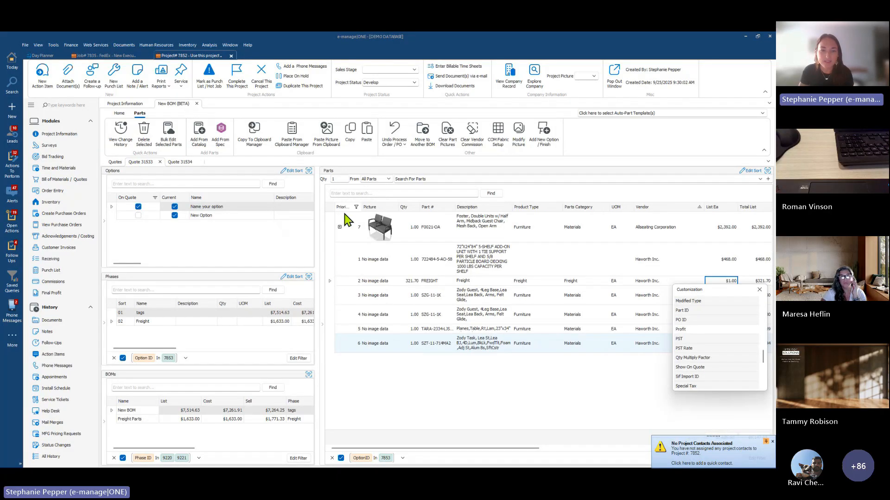
pyautogui.click(760, 290)
# - Edit the part sort order so FREIGHT sits above 722484-5-AO-S8, and apply the sort
pyautogui.click(749, 171)
pyautogui.moveTo(331, 263); pyautogui.dragTo(329, 292)
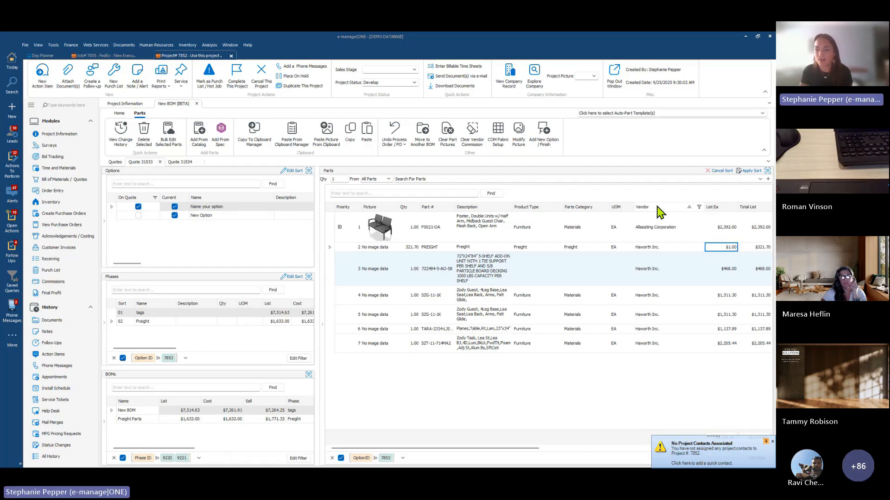
pyautogui.click(752, 171)
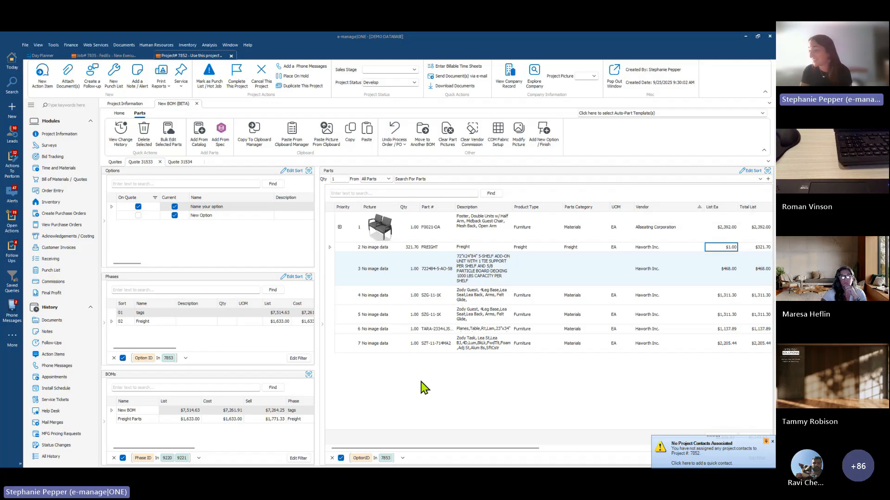
pyautogui.click(758, 171)
pyautogui.moveTo(330, 247); pyautogui.dragTo(323, 299)
pyautogui.click(333, 304)
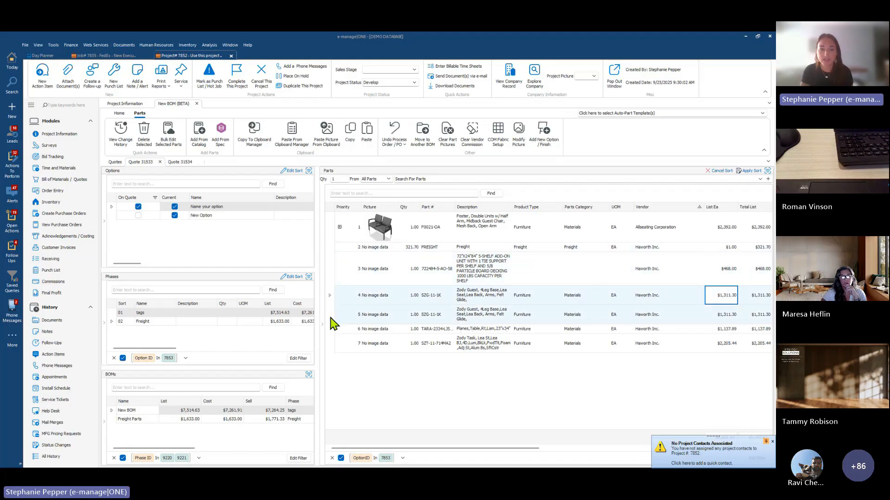
pyautogui.click(346, 297)
pyautogui.click(364, 300)
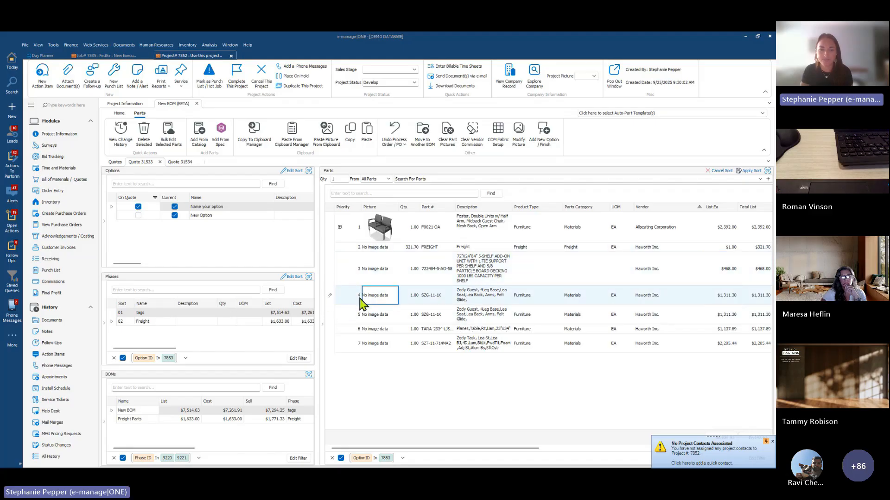
pyautogui.click(333, 317)
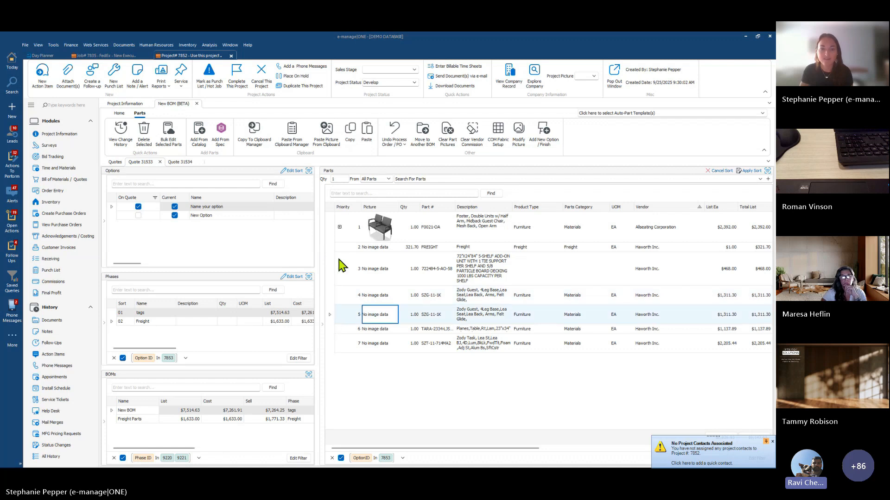
pyautogui.click(336, 234)
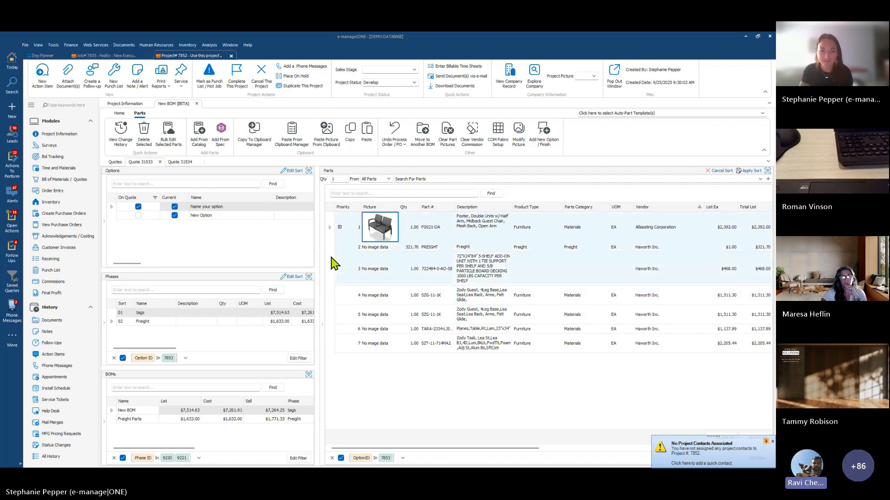
pyautogui.click(721, 171)
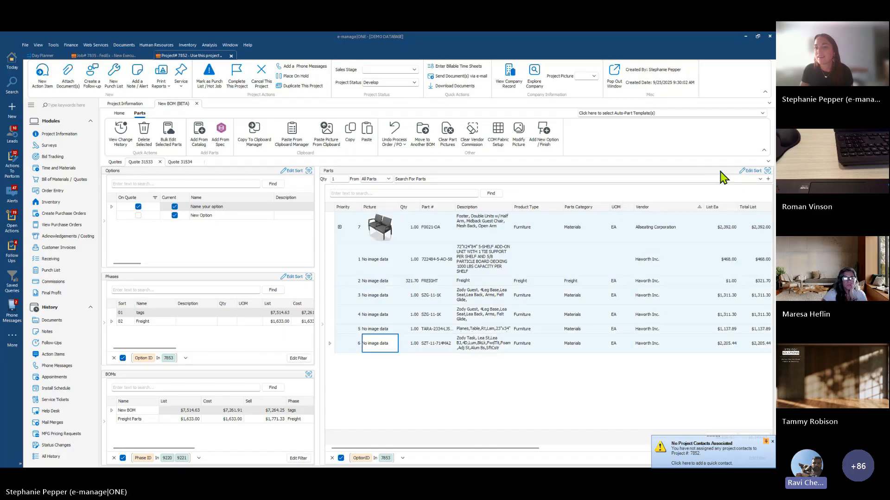
# - Edit the part sort order so F0021-OA is first and 722484-5-AO-S8 second, apply the sort and refresh the quote
pyautogui.click(753, 172)
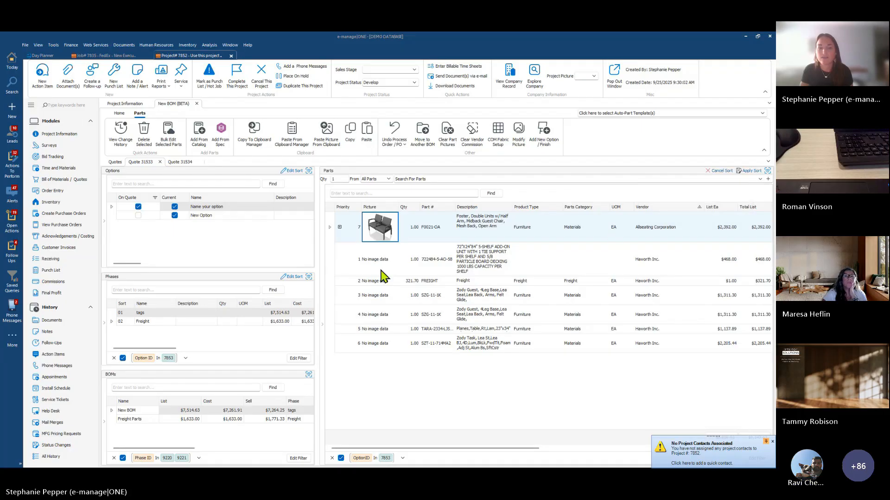
pyautogui.moveTo(330, 229); pyautogui.dragTo(335, 280)
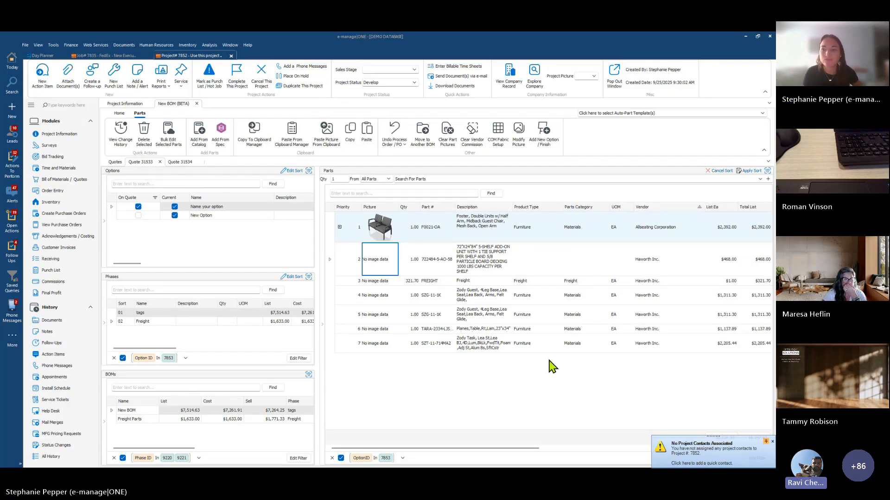
pyautogui.click(750, 171)
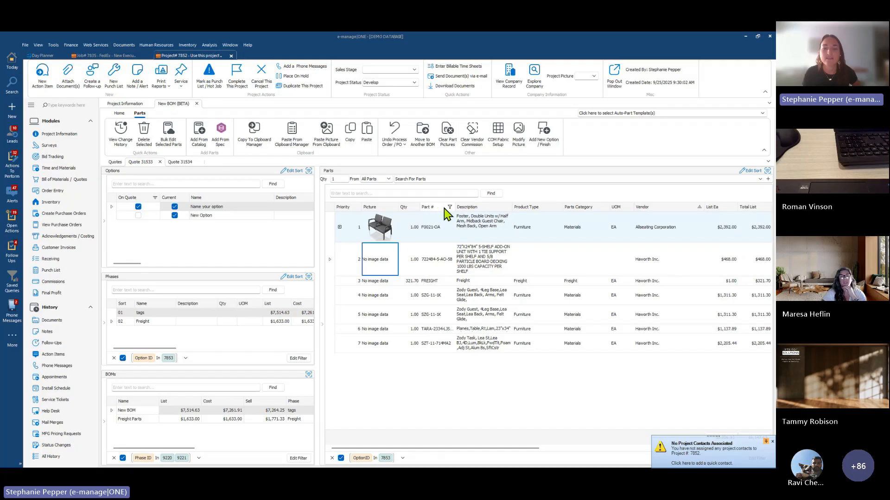
pyautogui.click(327, 270)
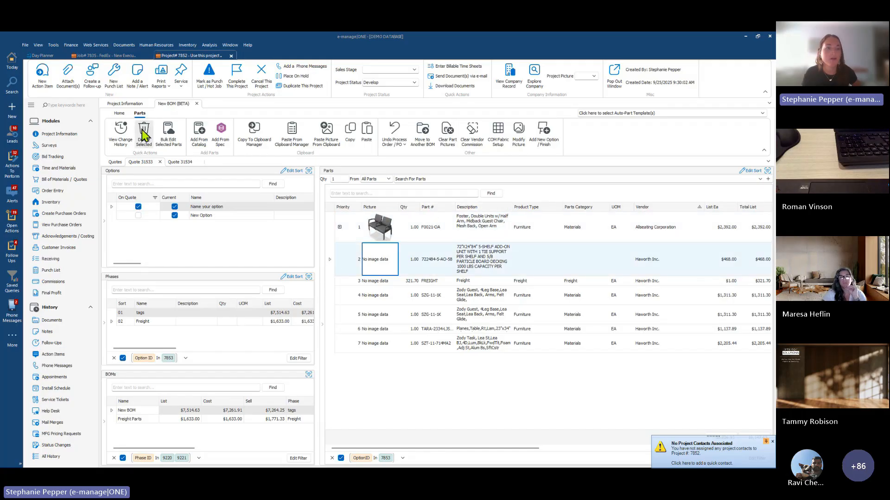
pyautogui.click(119, 113)
pyautogui.click(165, 137)
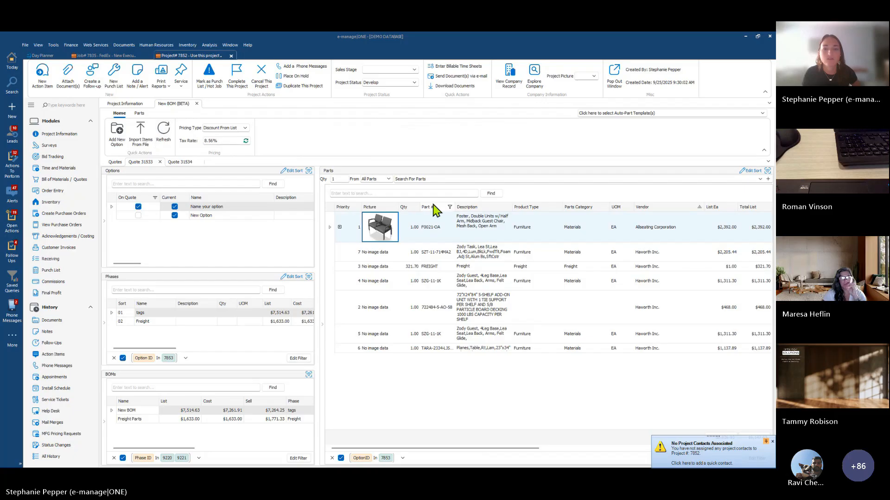
# - Show only the parts of the New BOM and check the tags phase and the column options for Description
pyautogui.click(123, 411)
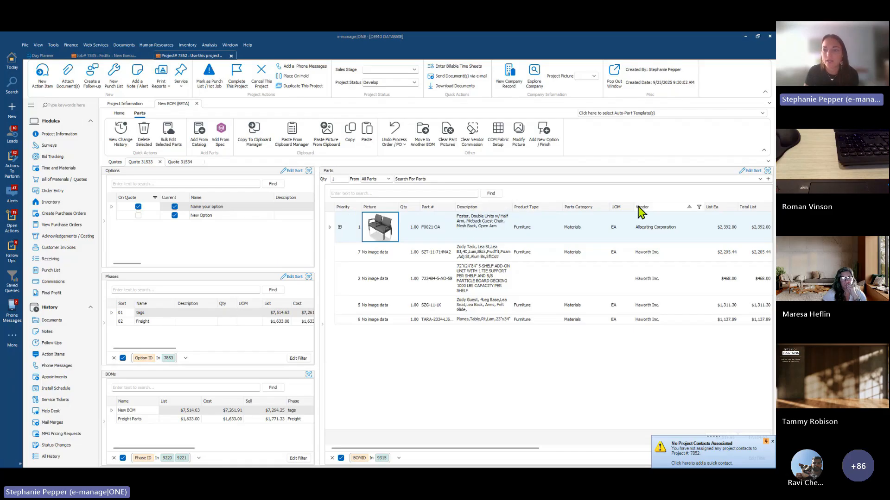
pyautogui.click(153, 313)
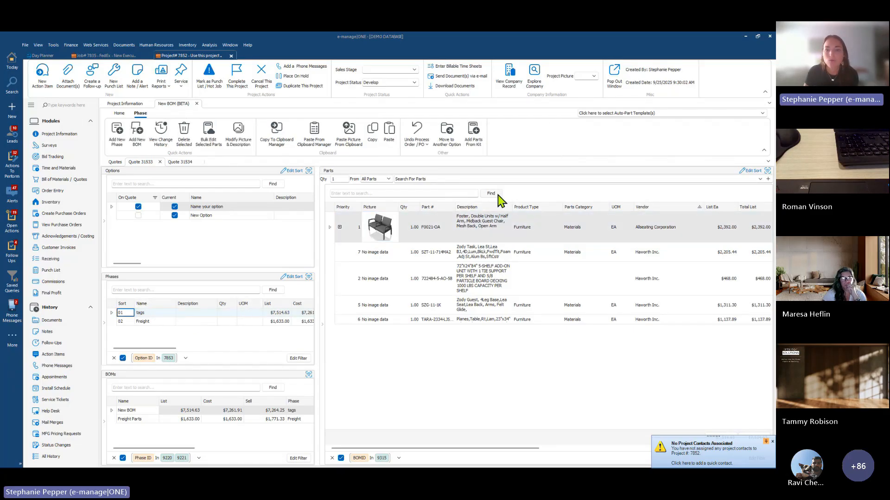
pyautogui.rightClick(475, 208)
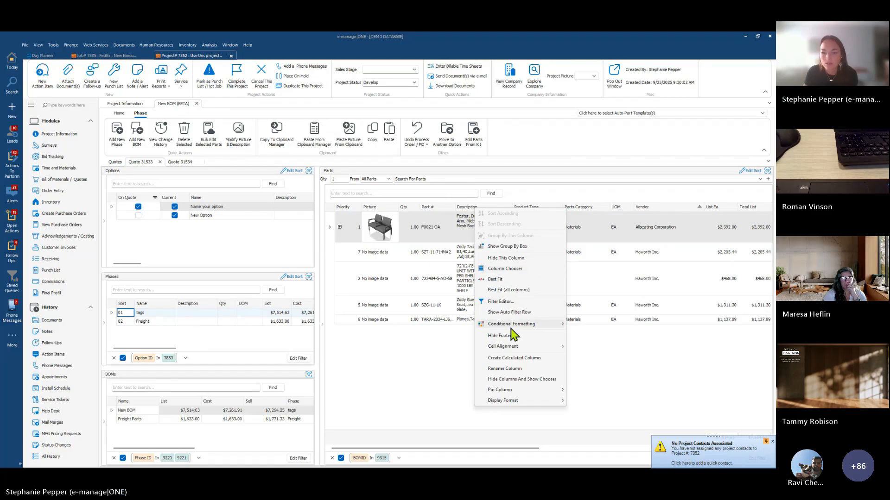
pyautogui.click(414, 402)
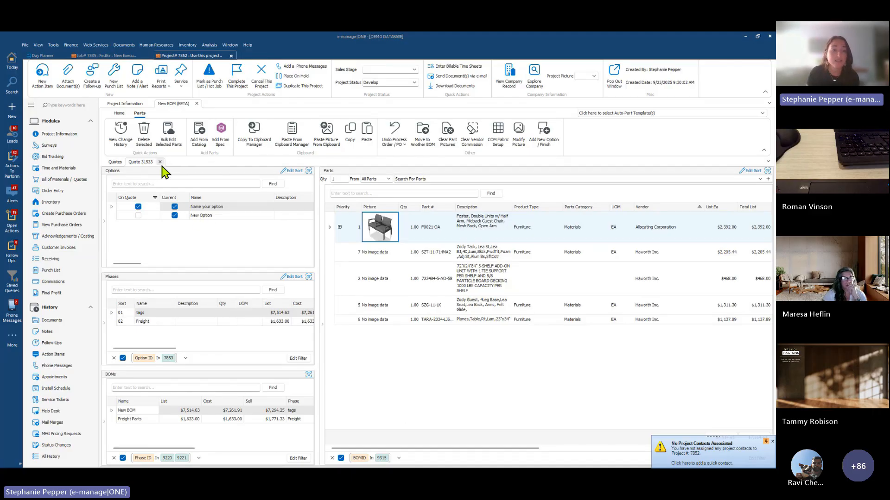
# - Close the open quote and delete both unordered quotes from the project
pyautogui.click(160, 162)
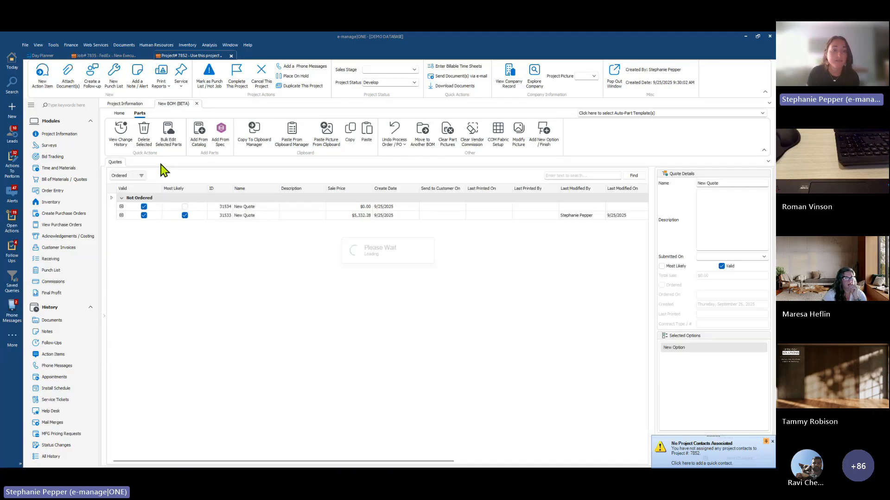
pyautogui.click(111, 208)
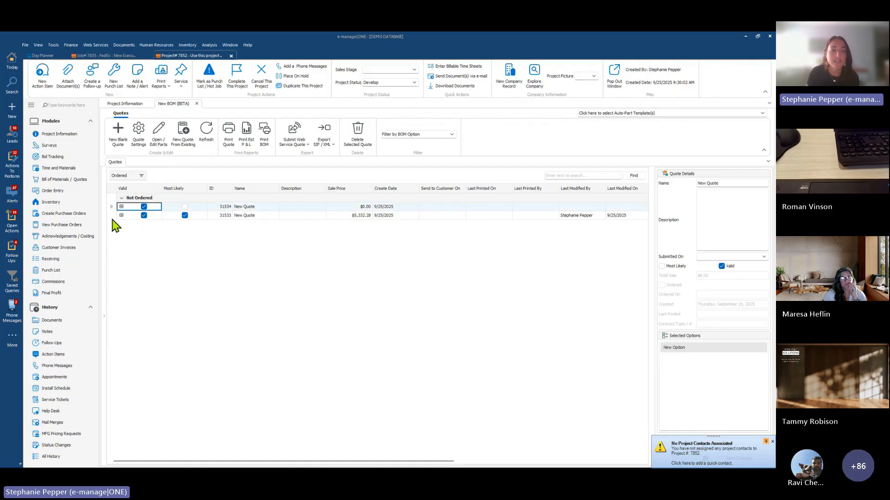
pyautogui.click(113, 218)
pyautogui.click(357, 135)
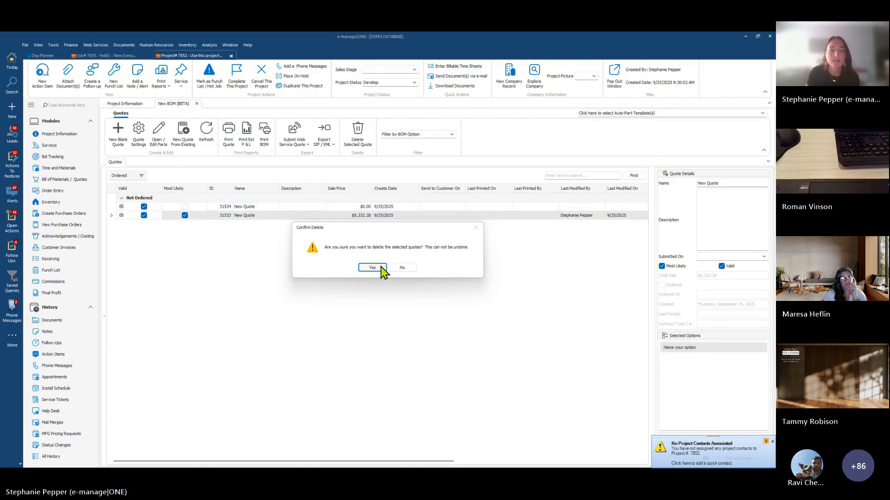
pyautogui.click(372, 268)
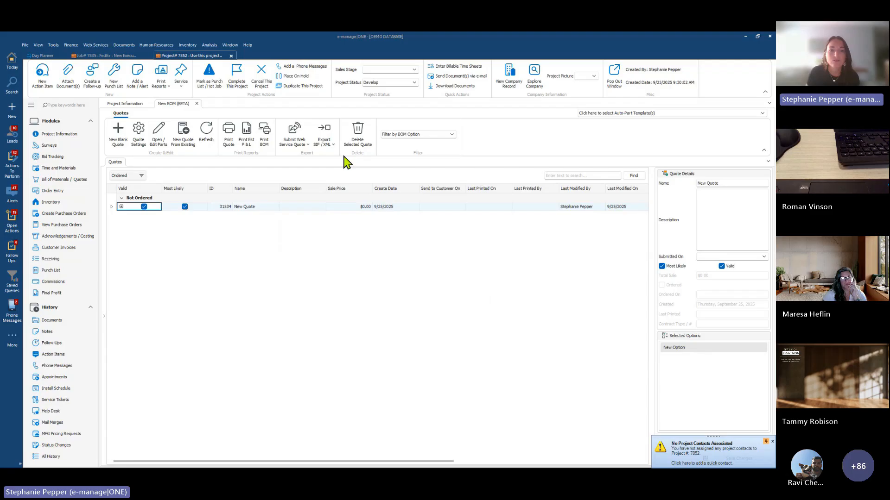
pyautogui.click(357, 134)
pyautogui.click(376, 270)
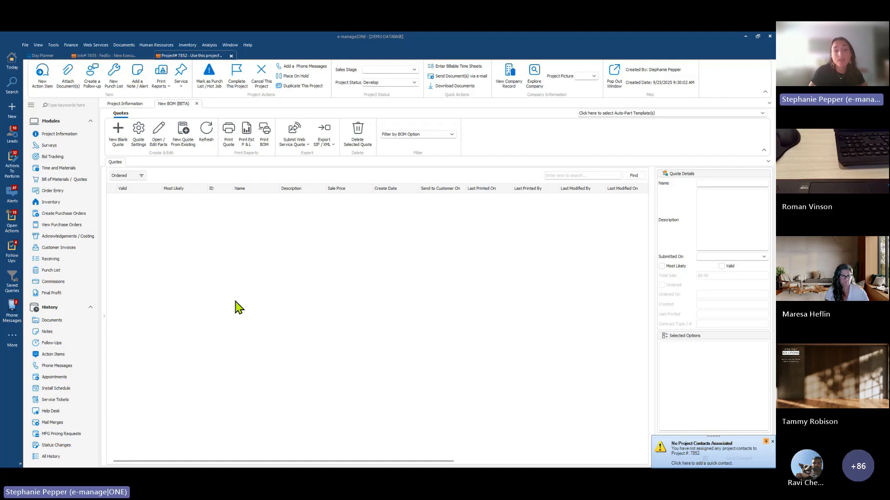
# - Leave the beta BOM for the standard Bill of Materials module and delete the options New Option and Name your option
pyautogui.click(196, 104)
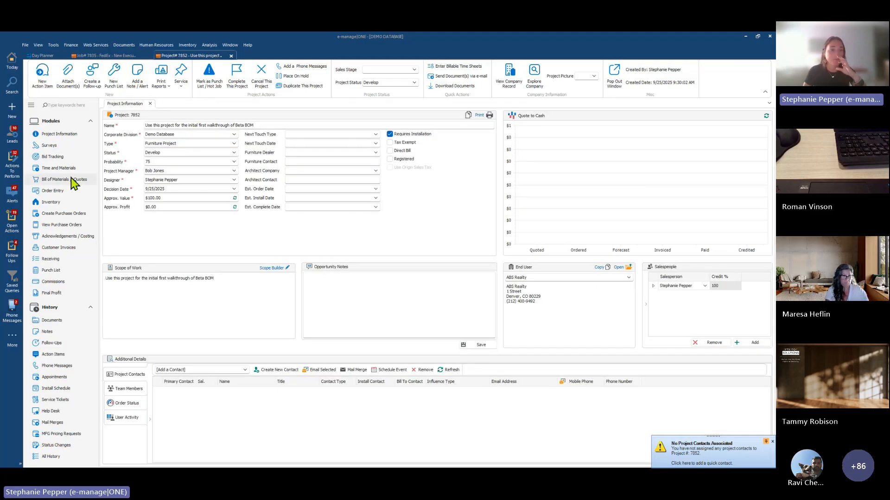
pyautogui.click(289, 268)
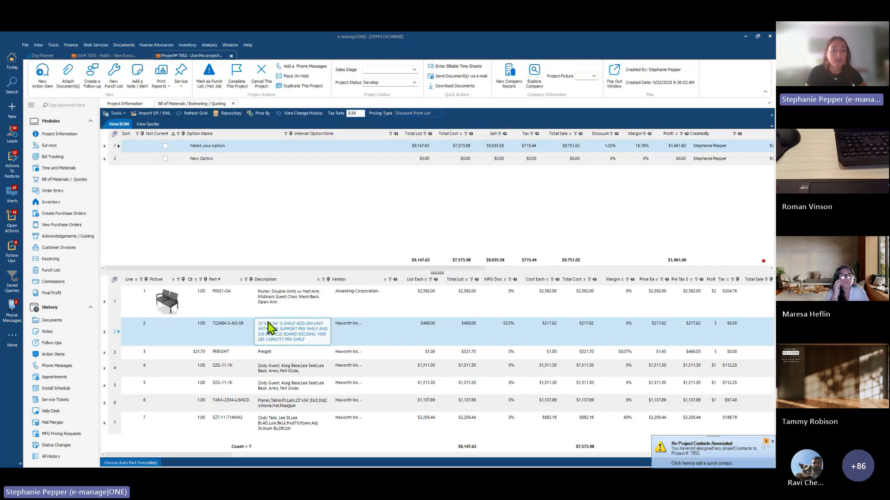
pyautogui.click(119, 161)
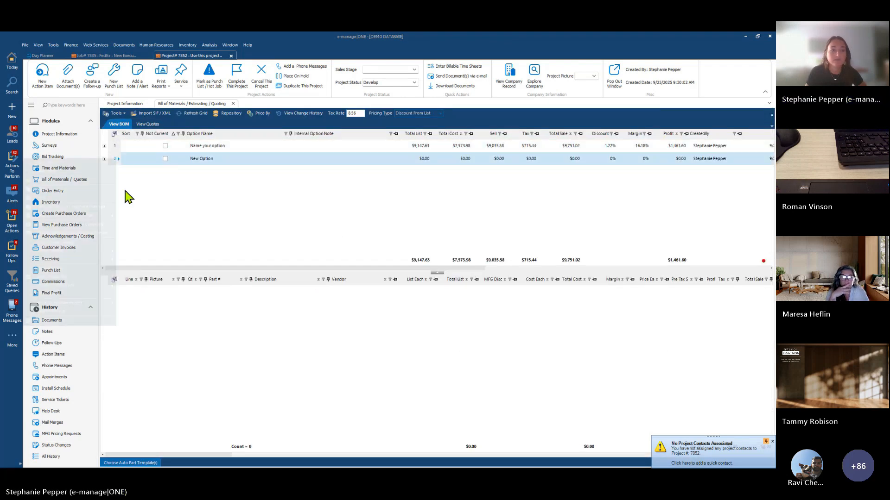
pyautogui.click(46, 319)
pyautogui.click(396, 276)
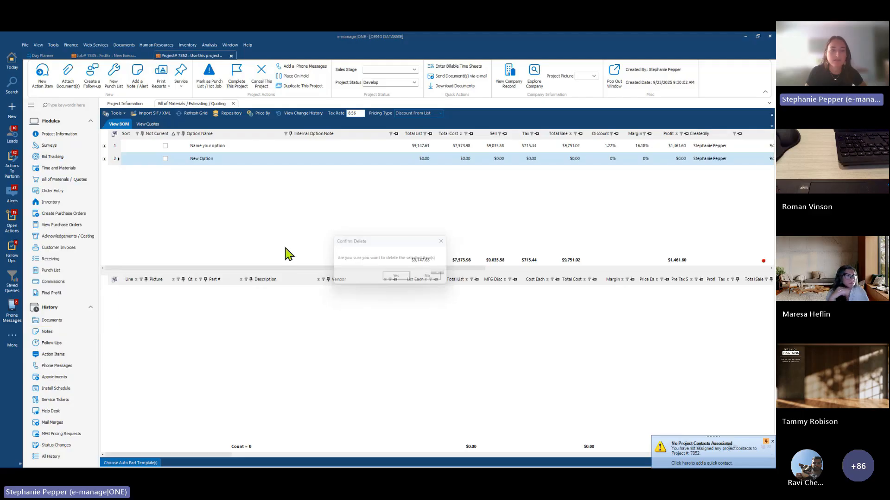
pyautogui.rightClick(115, 147)
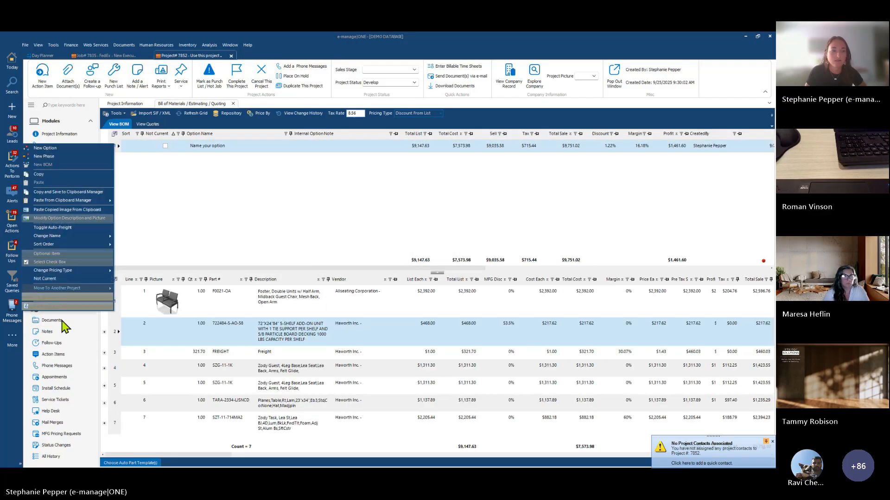
pyautogui.click(56, 306)
pyautogui.click(407, 279)
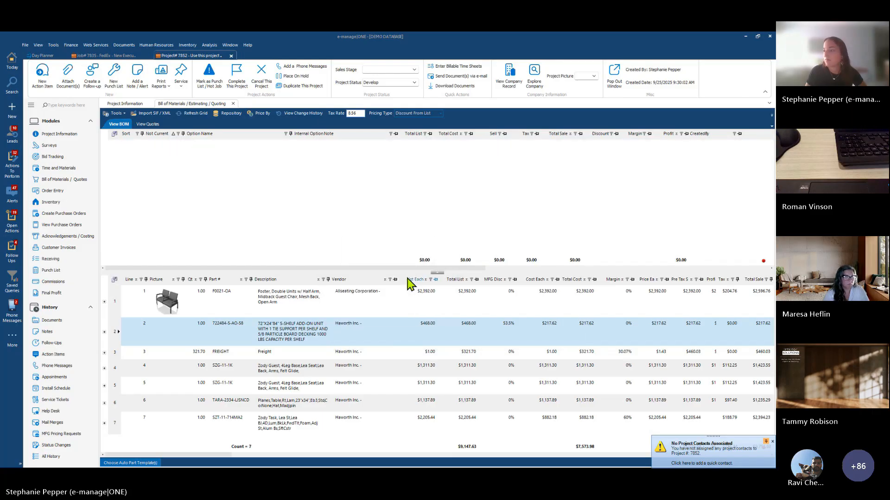
# - Add a new blank option to the bill of materials and return to the New BOM (BETA) module
pyautogui.click(116, 114)
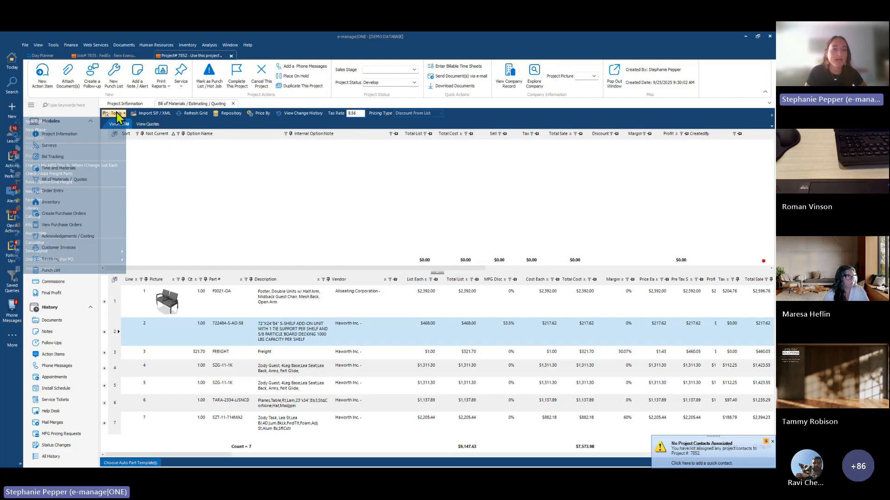
pyautogui.click(94, 122)
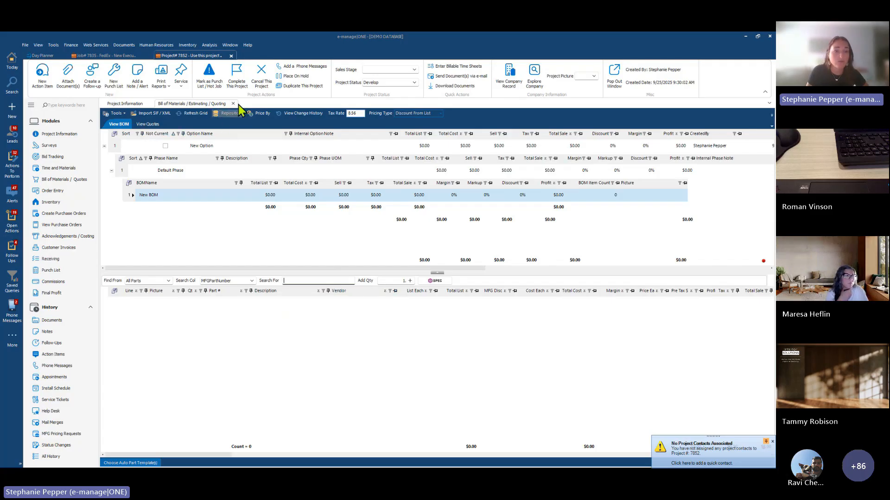
pyautogui.click(234, 103)
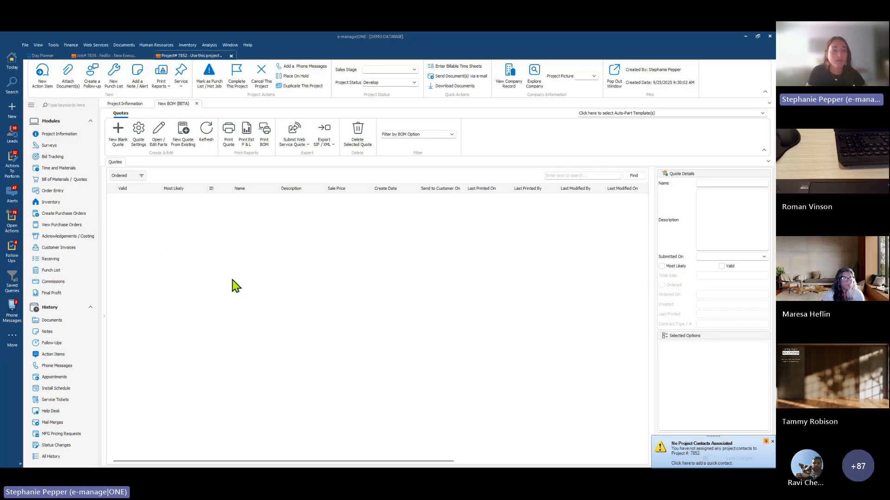
pyautogui.click(190, 146)
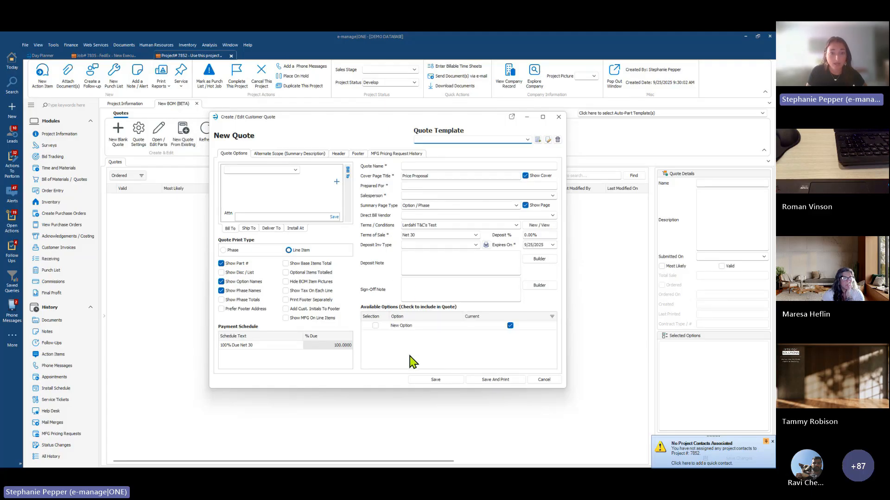
pyautogui.click(376, 326)
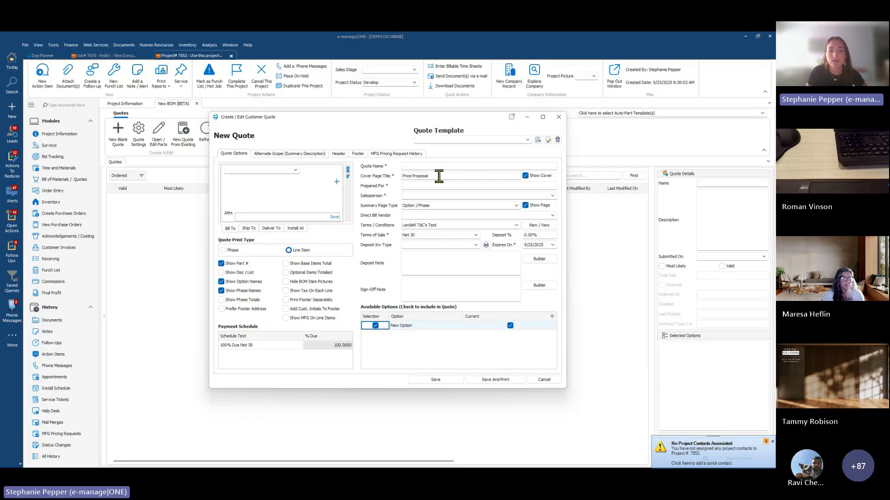
pyautogui.click(562, 121)
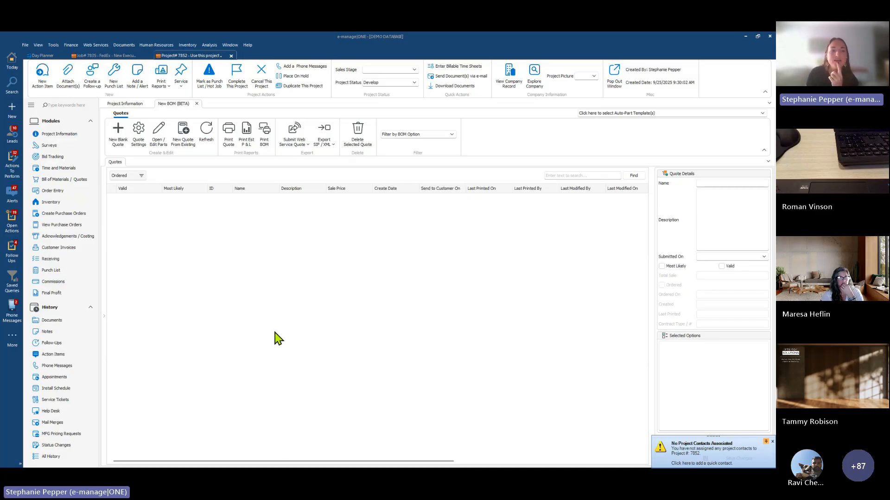
# - Create a new blank quote and delete the extra New Option that is not on the quote
pyautogui.click(117, 143)
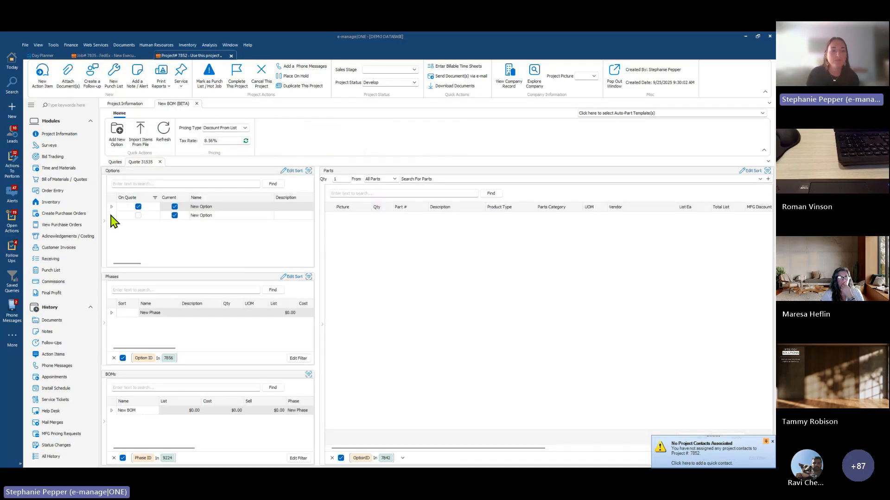
pyautogui.click(118, 215)
pyautogui.click(185, 137)
pyautogui.click(374, 269)
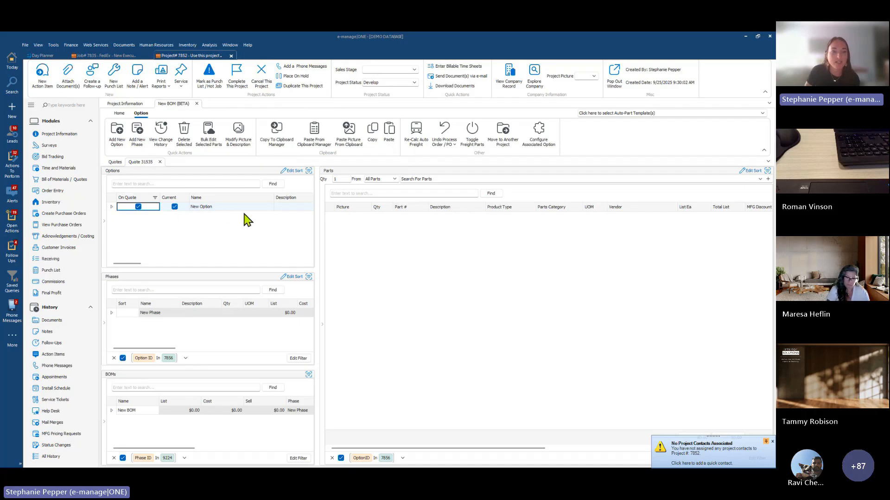
# - Start importing items from a file with the SIF Import template and the document Sample SIF Beta BOM Webinar.sif
pyautogui.click(120, 113)
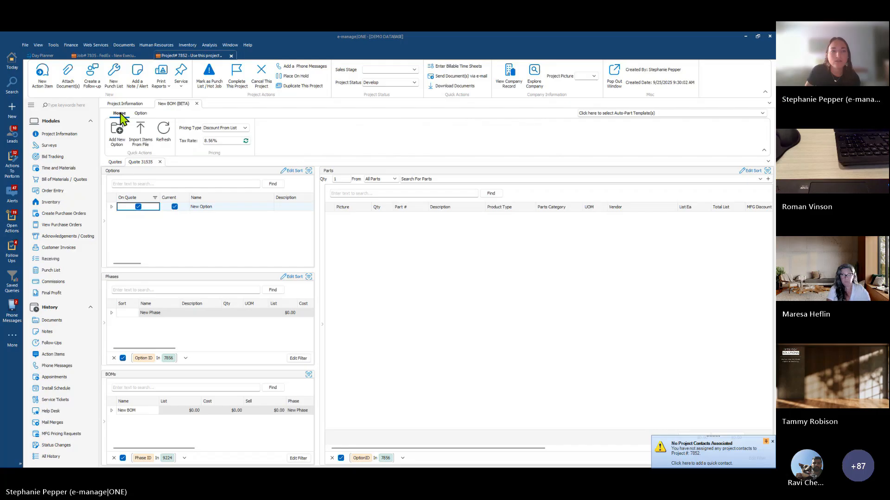
pyautogui.click(140, 113)
pyautogui.click(119, 114)
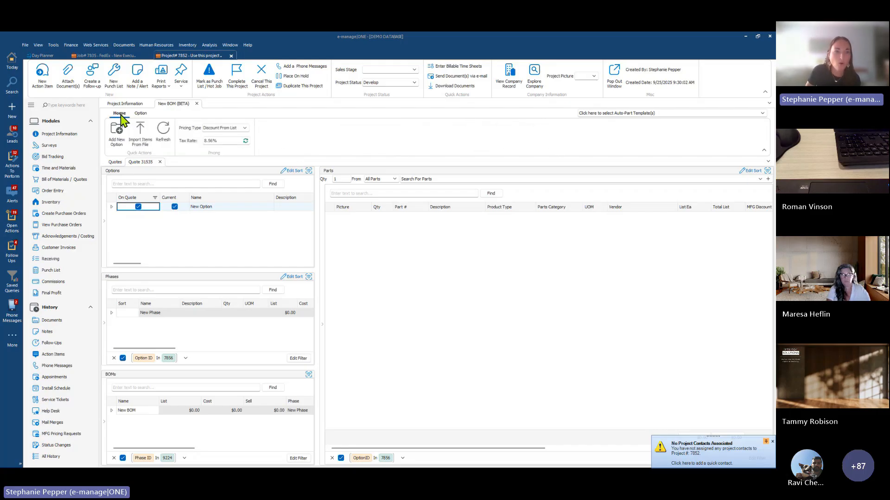
pyautogui.click(140, 134)
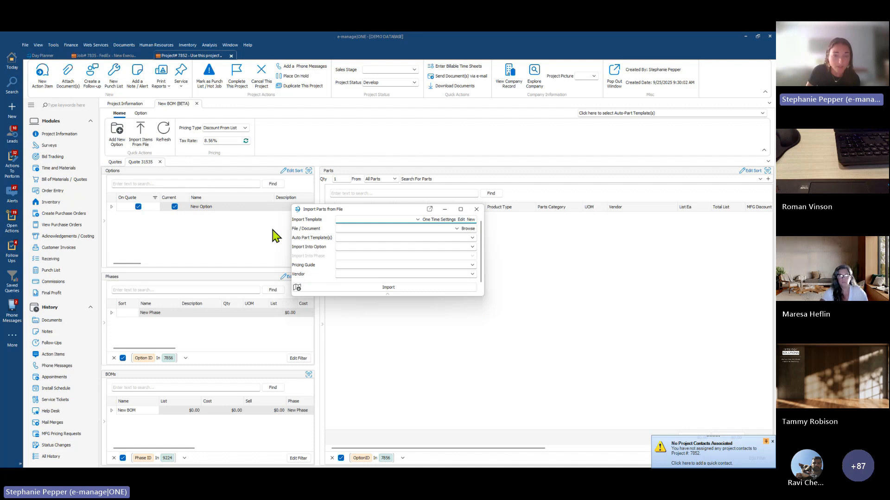
pyautogui.click(472, 247)
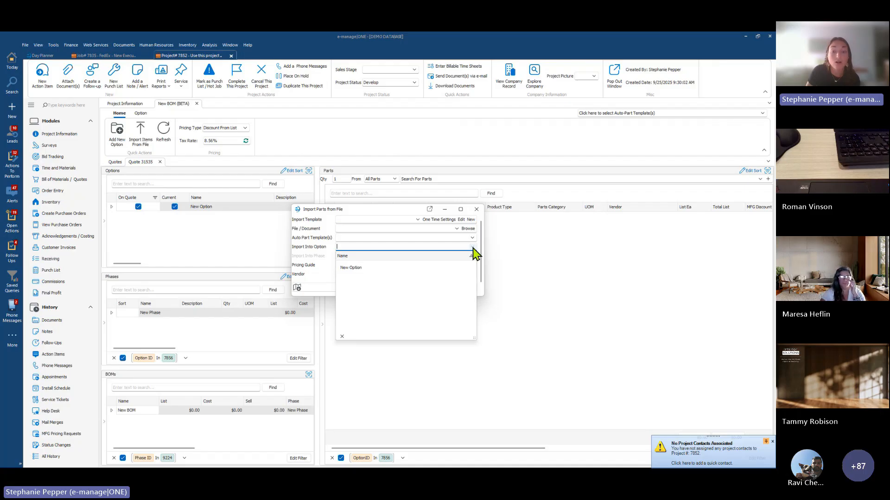
pyautogui.click(473, 248)
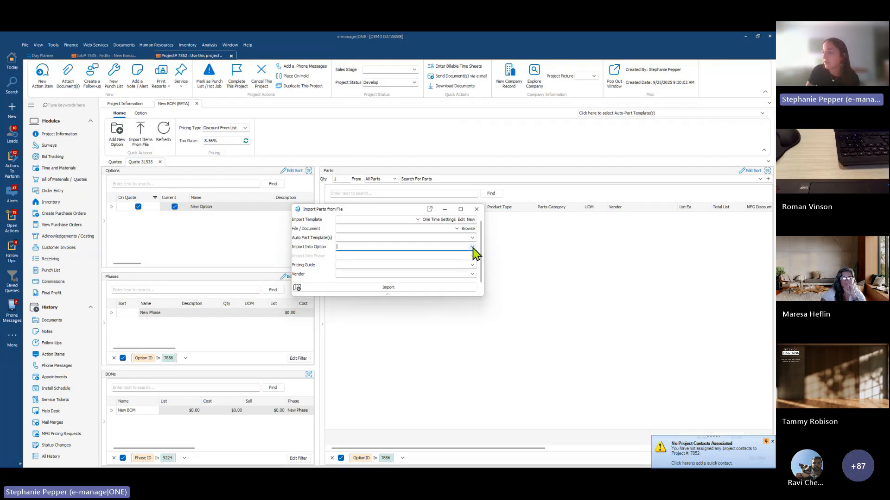
pyautogui.click(418, 219)
pyautogui.click(391, 292)
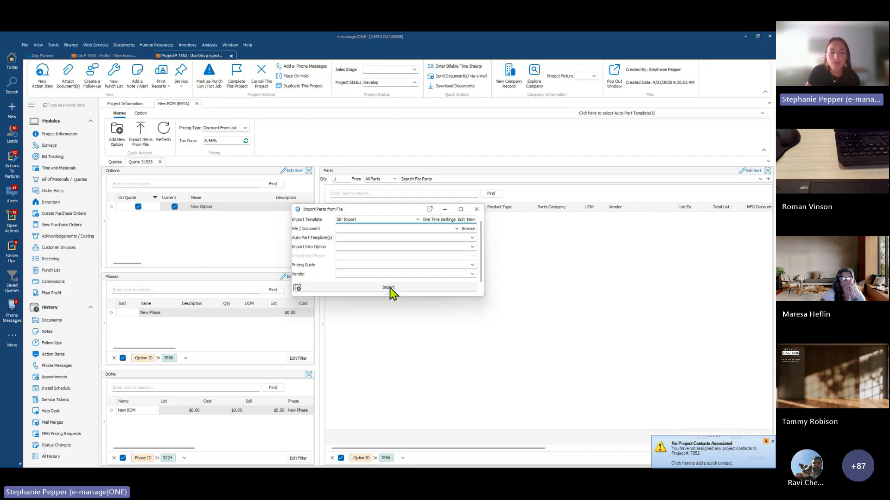
pyautogui.click(457, 230)
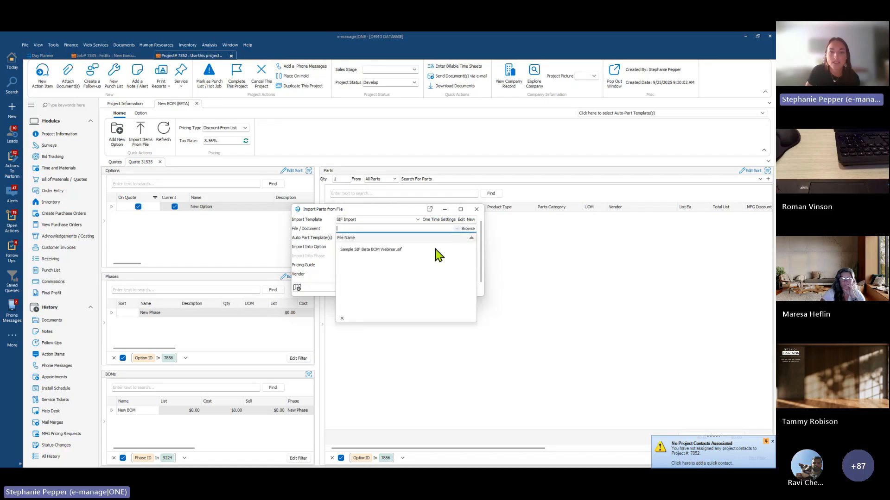
pyautogui.click(383, 250)
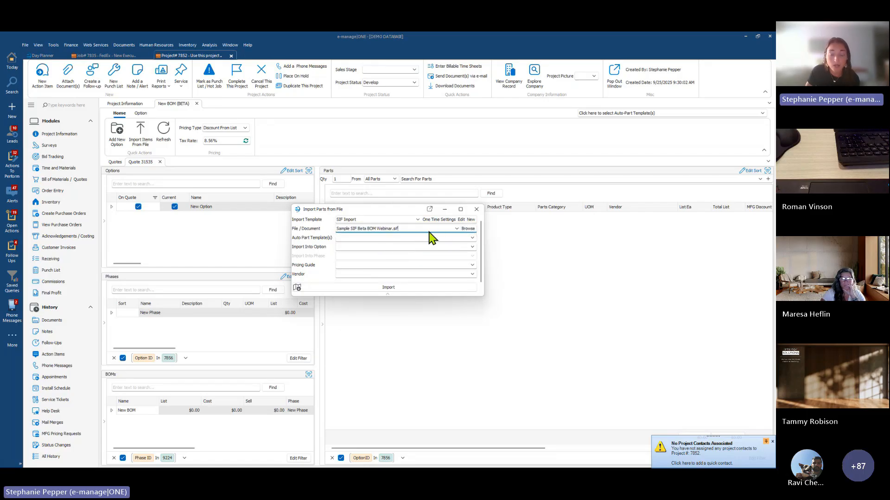
# - Apply the auto part template Labor, Design & Proj. Mgmt + Tariff, target New Option, and run the import
pyautogui.click(472, 238)
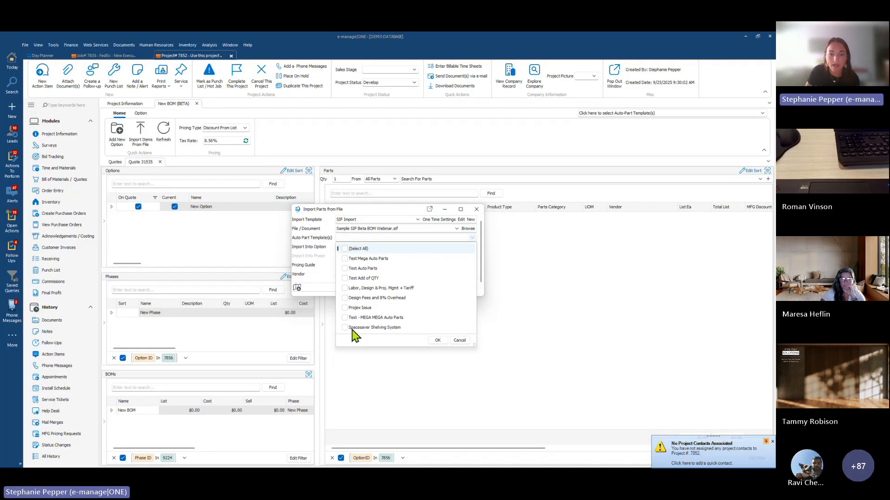
pyautogui.click(346, 288)
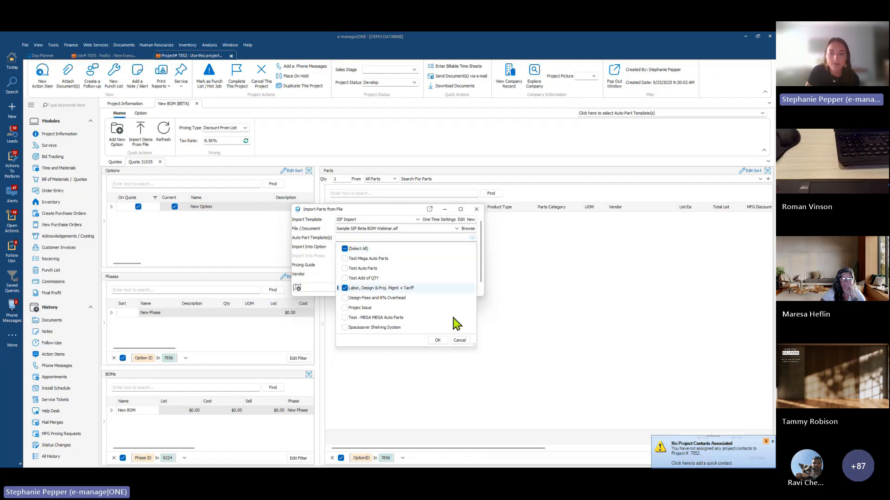
pyautogui.click(437, 340)
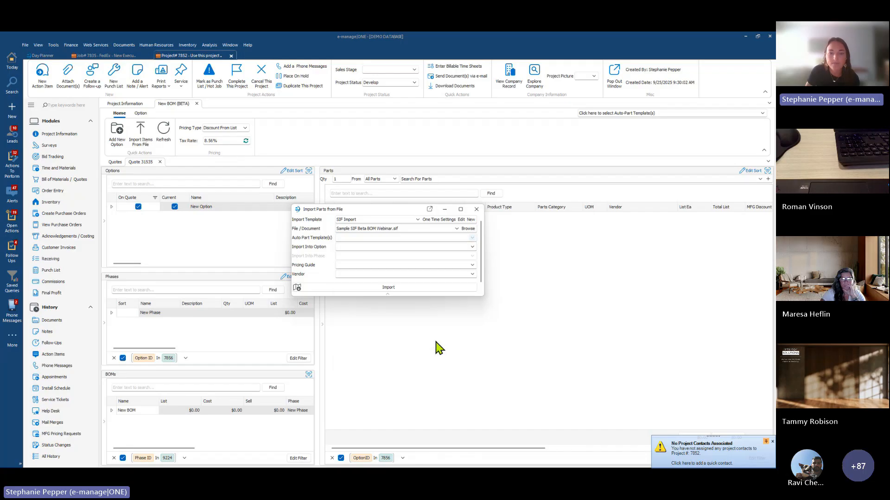
pyautogui.click(361, 247)
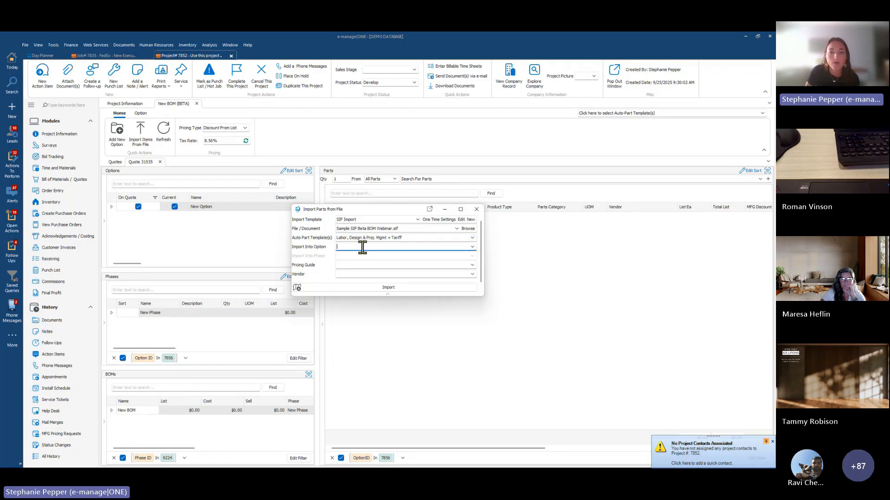
pyautogui.click(472, 247)
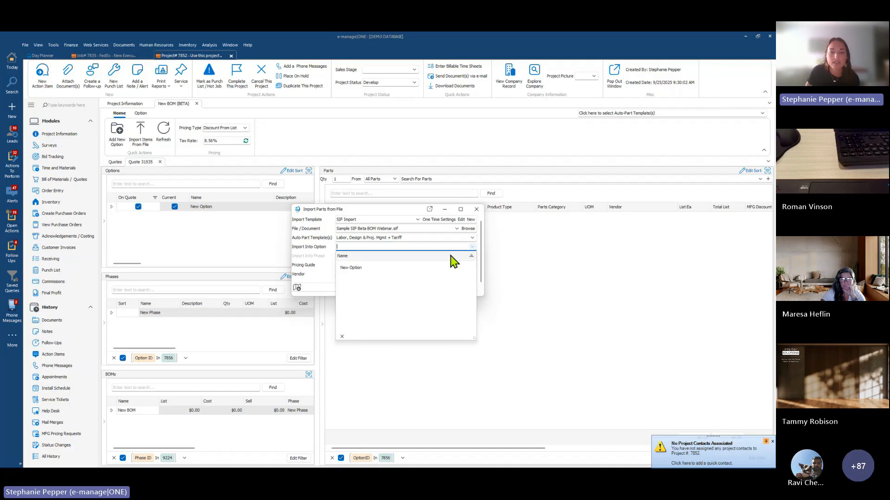
pyautogui.click(352, 268)
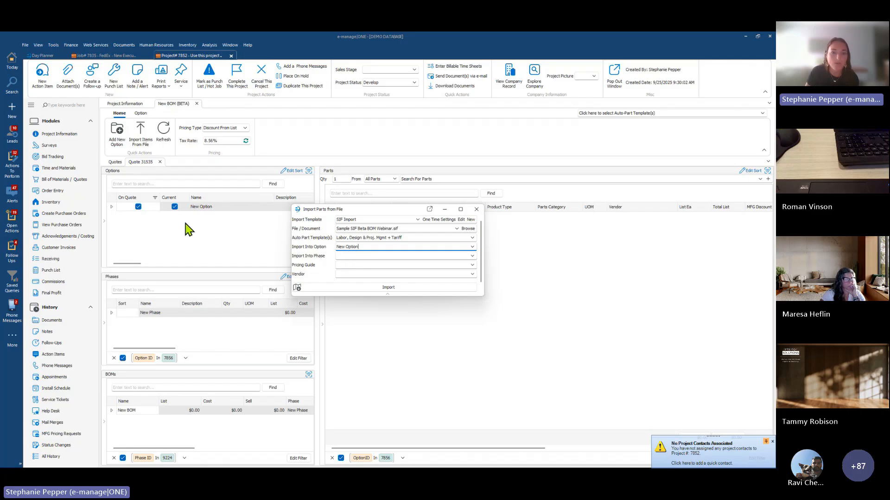
pyautogui.click(395, 288)
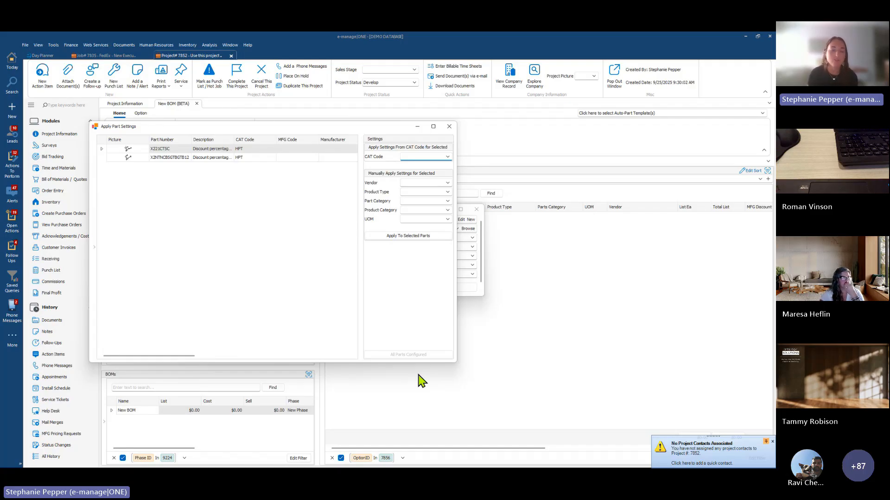
# - Select both parts awaiting settings, X221CTSC and the one below it, and choose Humanscale as their vendor
pyautogui.moveTo(103, 150); pyautogui.dragTo(102, 166)
pyautogui.click(102, 150)
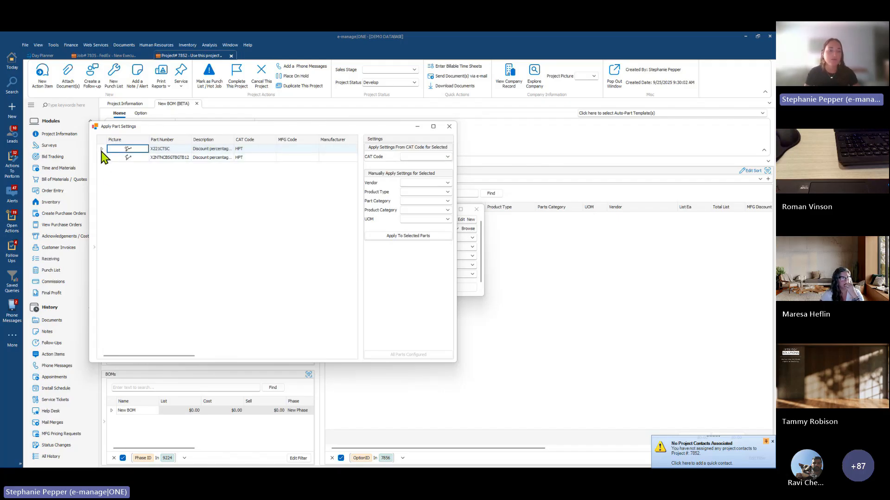
pyautogui.keyDown('ctrl'); pyautogui.click(101, 159); pyautogui.keyUp('ctrl')
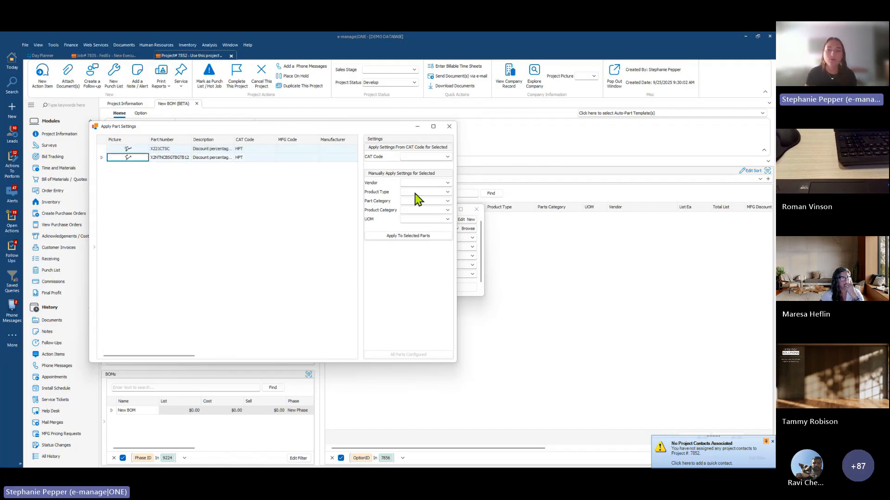
pyautogui.click(448, 183)
pyautogui.write('human')
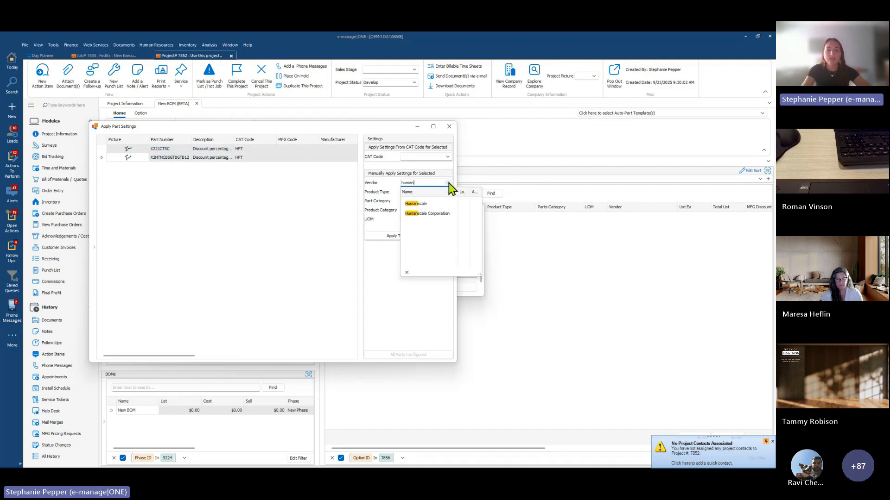
pyautogui.click(449, 203)
# - Apply product type Furniture, part category Materials and UOM EA to the selected parts, and complete the import
pyautogui.click(448, 193)
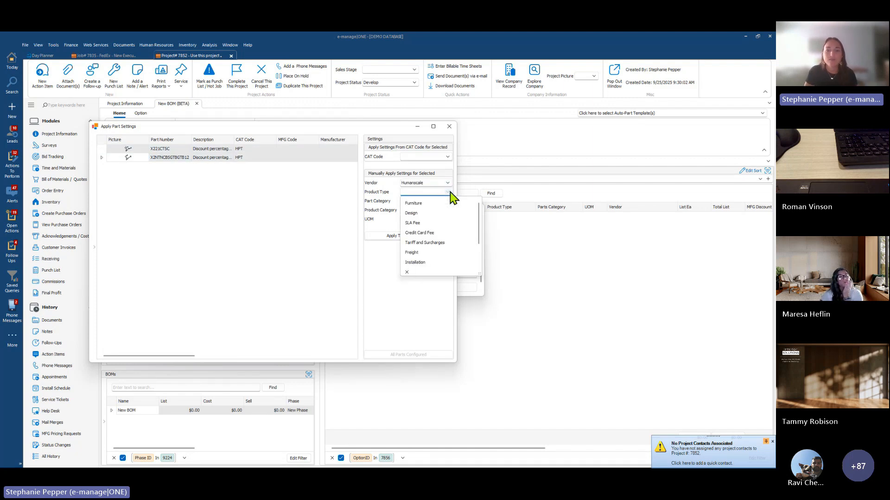
pyautogui.click(435, 213)
pyautogui.click(444, 201)
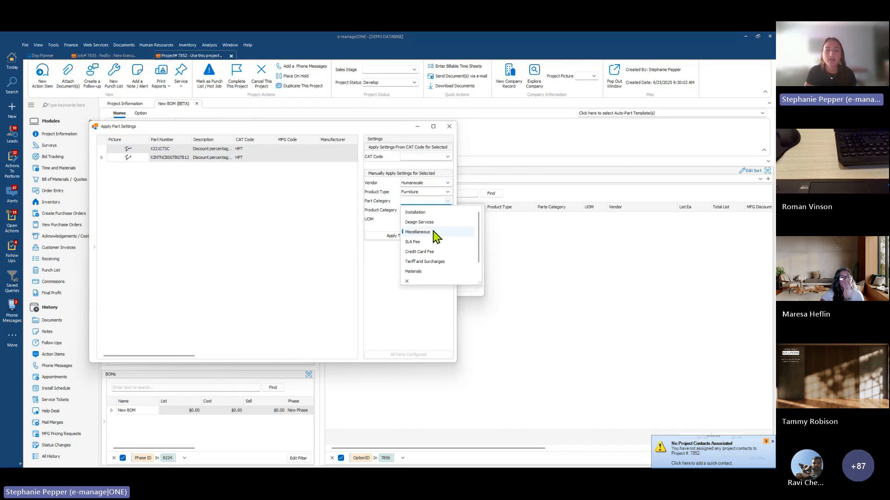
pyautogui.click(424, 274)
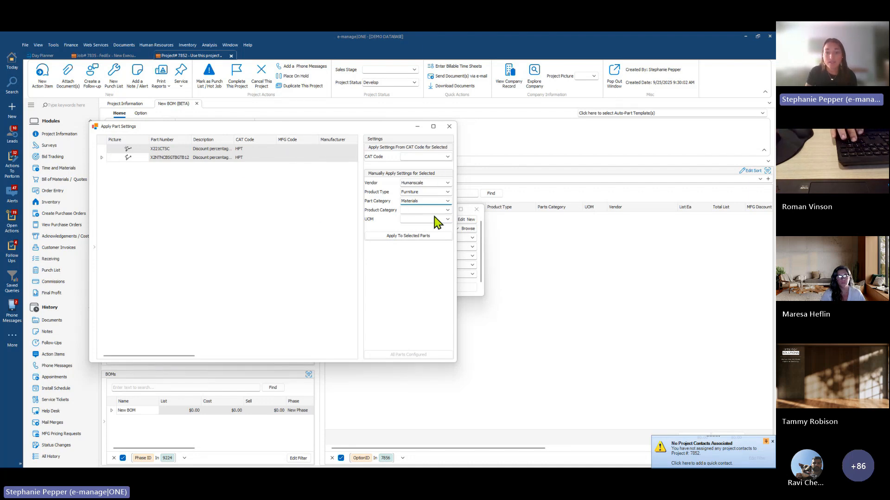
pyautogui.click(448, 220)
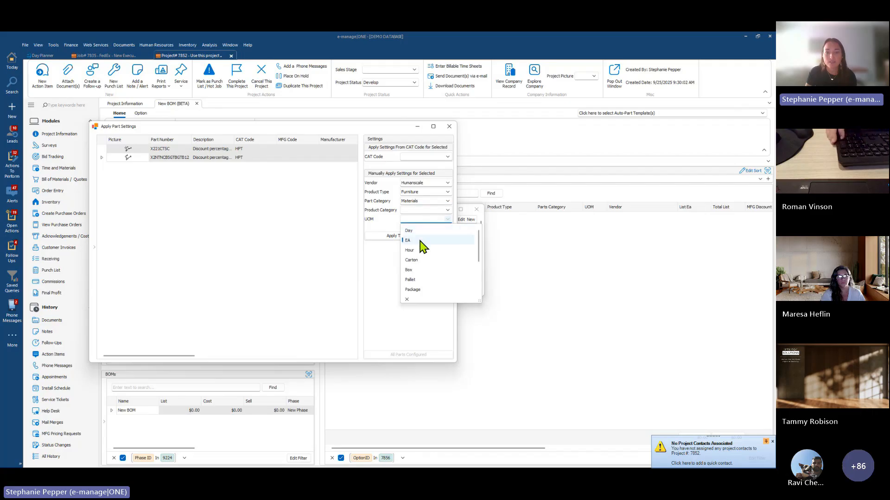
pyautogui.click(422, 240)
pyautogui.click(411, 236)
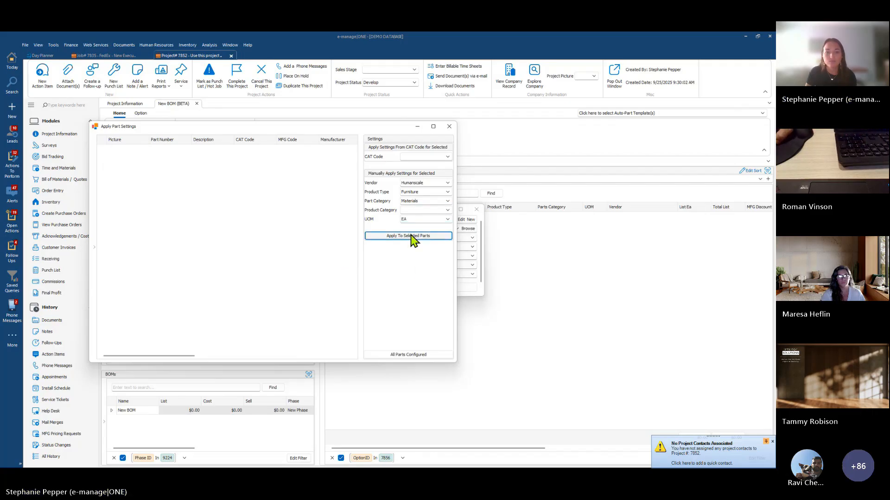
pyautogui.click(424, 356)
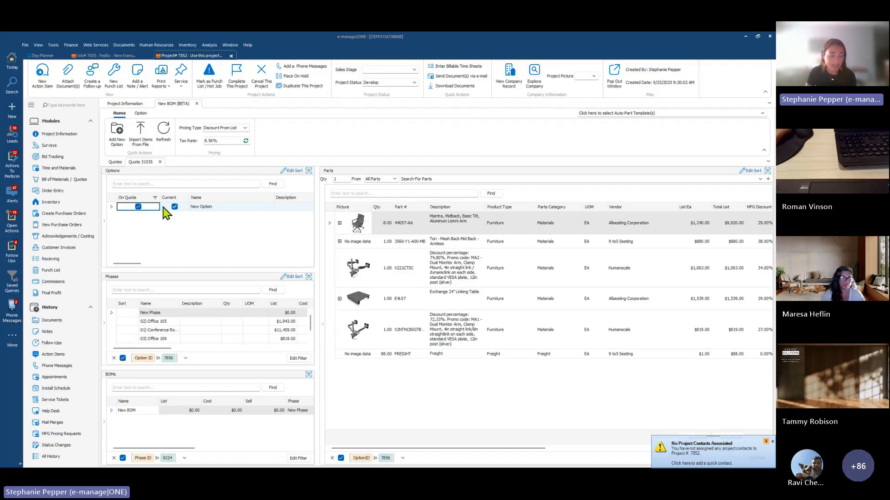
# - Rename the option as New Furniture for Methodist Hospital
pyautogui.click(211, 207)
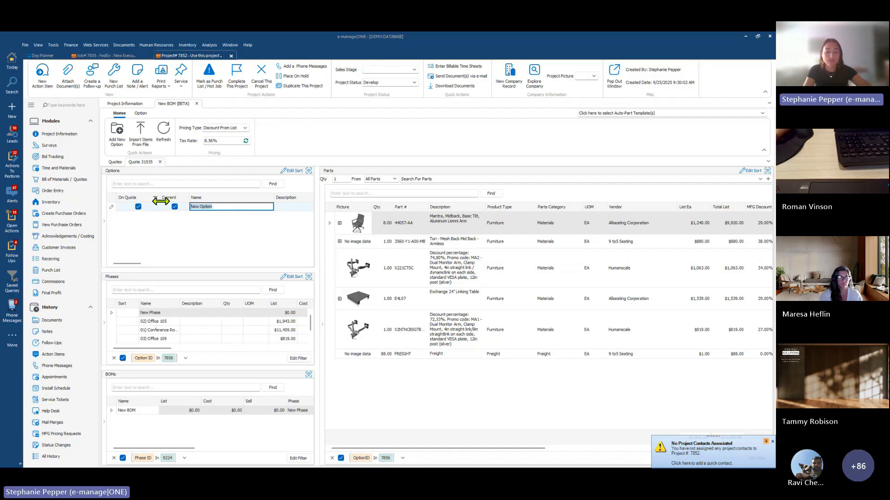
pyautogui.write('New Furniture for M')
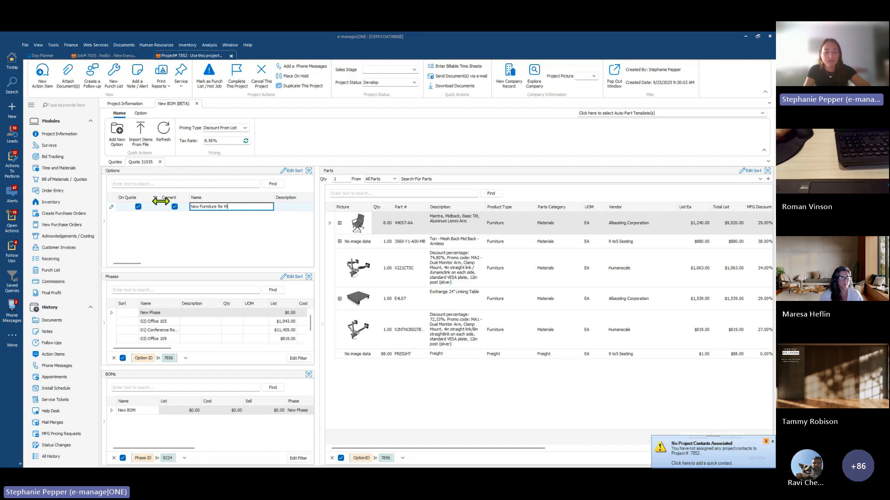
pyautogui.write('ethodist Hospital')
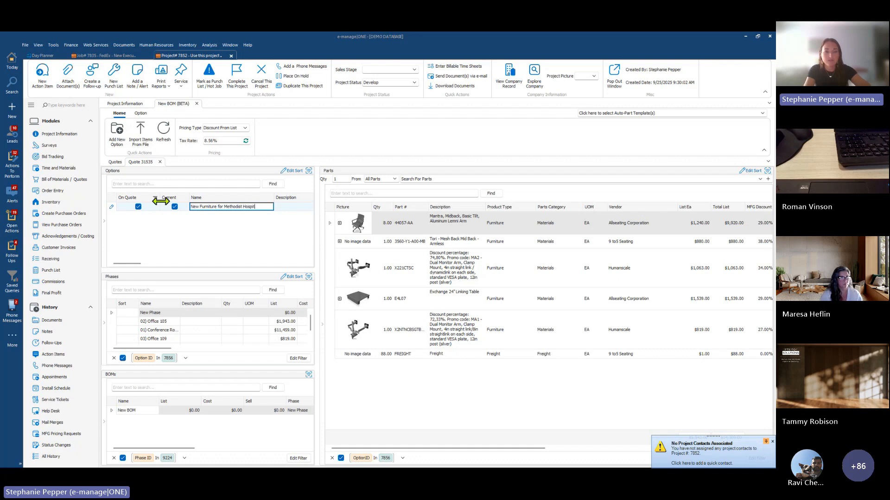
pyautogui.press('Tab')
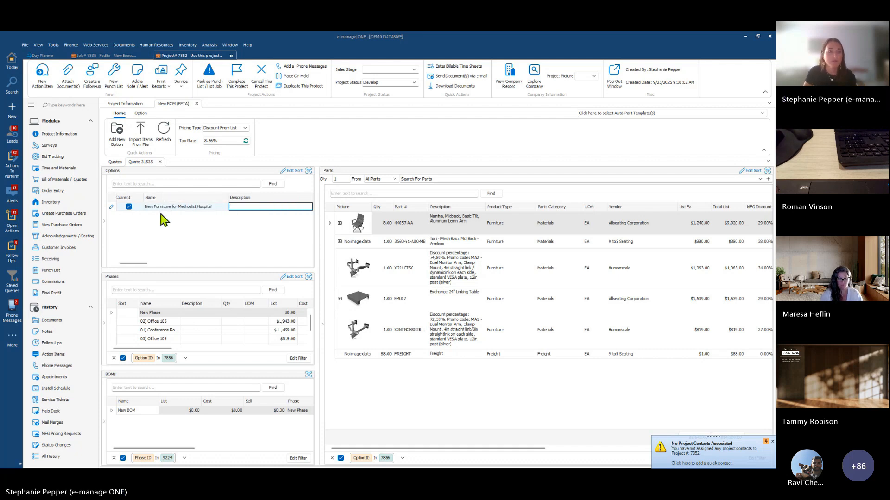
# - Select the renamed option to show all its BOMs, and show only the parts of phase 02) Office 105
pyautogui.click(111, 208)
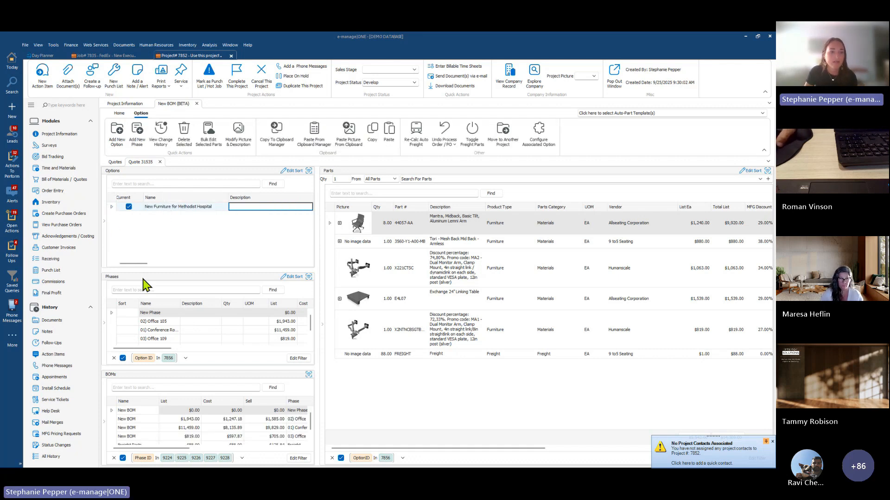
pyautogui.click(116, 321)
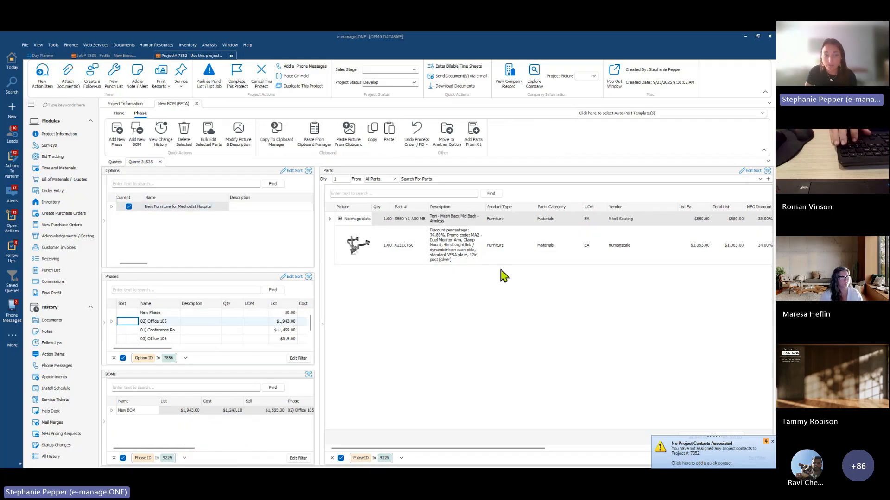
# - Show the parts of phases 01) Conference Room and 03) Office 109, and inspect the phases' Qty and UOM fields
pyautogui.click(116, 330)
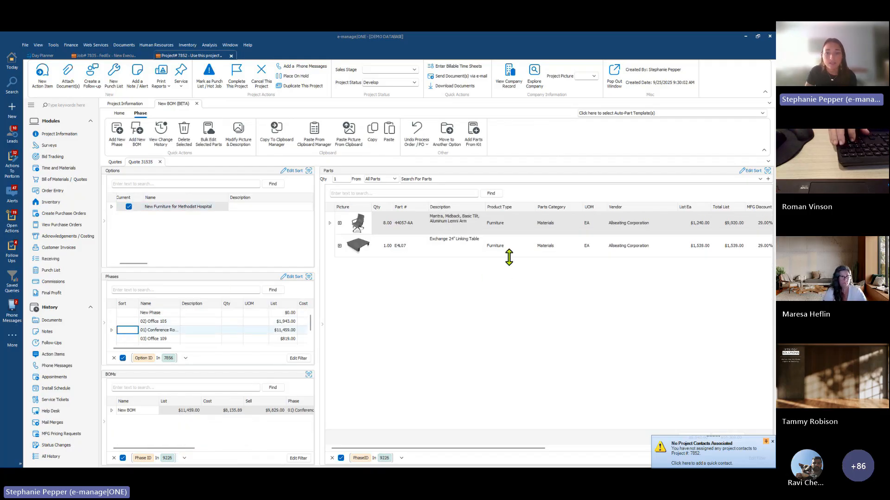
pyautogui.click(114, 339)
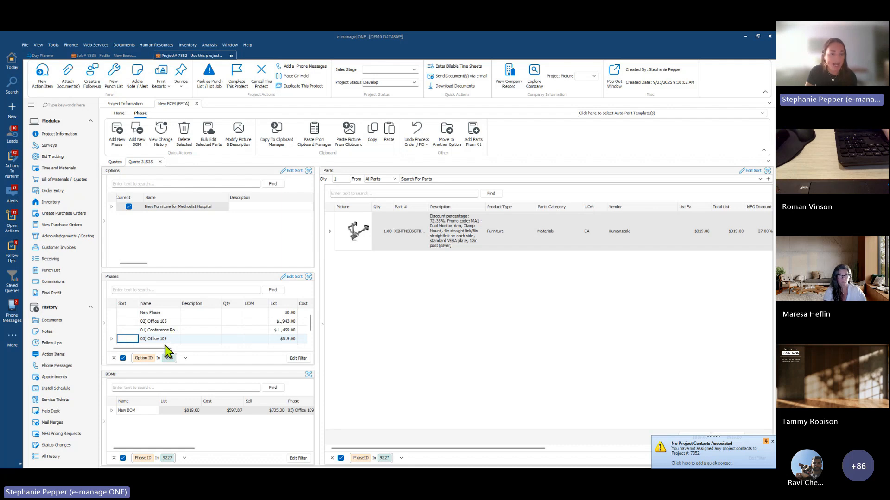
pyautogui.click(235, 313)
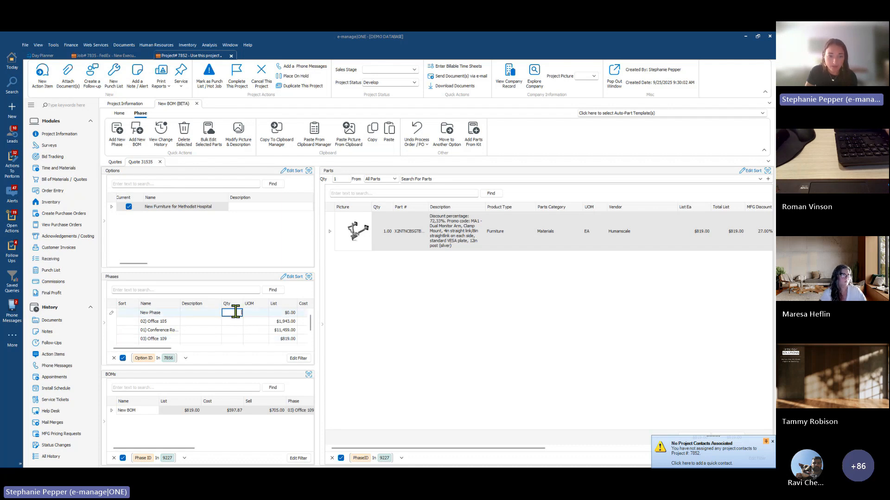
pyautogui.click(258, 313)
pyautogui.click(218, 321)
pyautogui.click(234, 323)
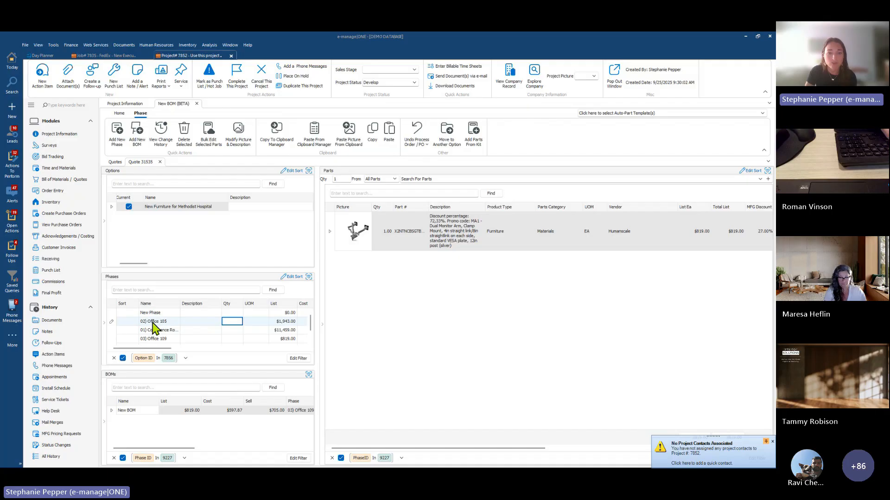
pyautogui.click(116, 332)
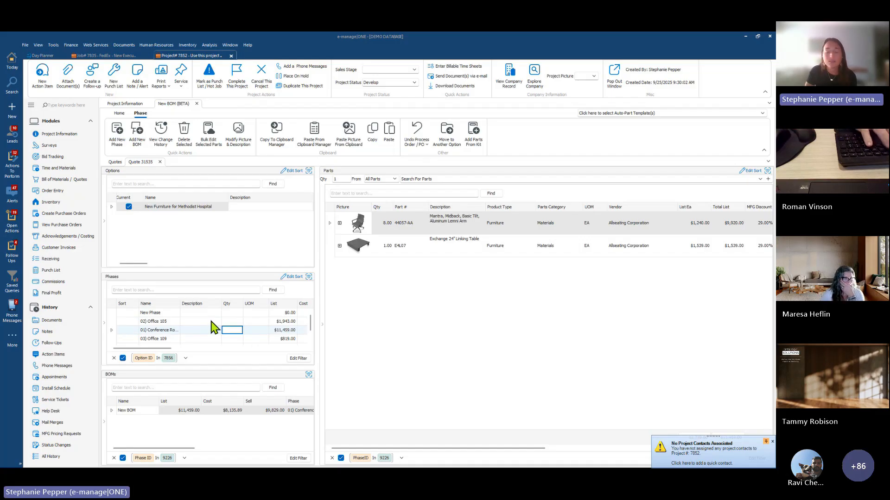
# - View the description and image editors of the Conference Room phase and of the option, closing each without changes
pyautogui.doubleClick(126, 331)
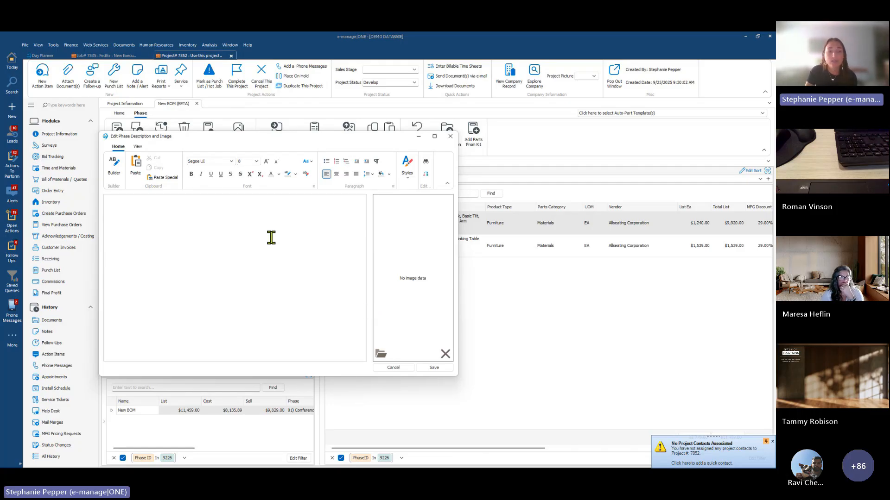
pyautogui.click(450, 136)
pyautogui.doubleClick(113, 207)
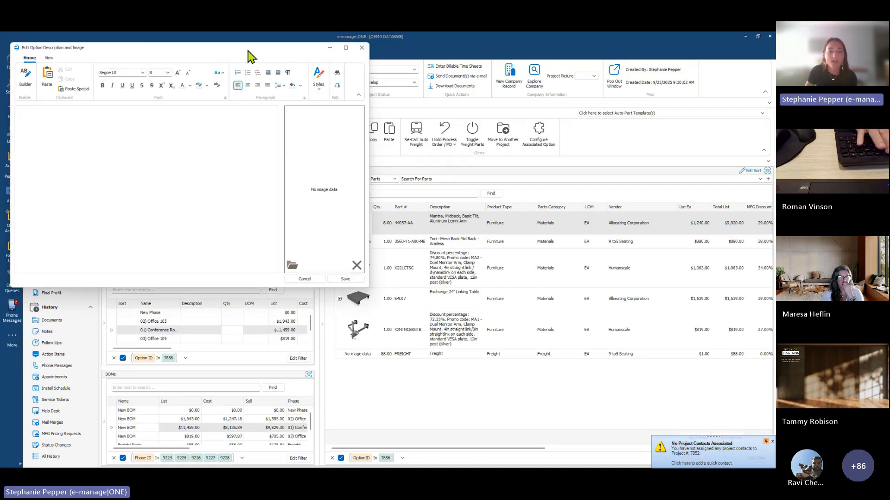
pyautogui.moveTo(251, 56); pyautogui.dragTo(250, 82)
pyautogui.click(363, 83)
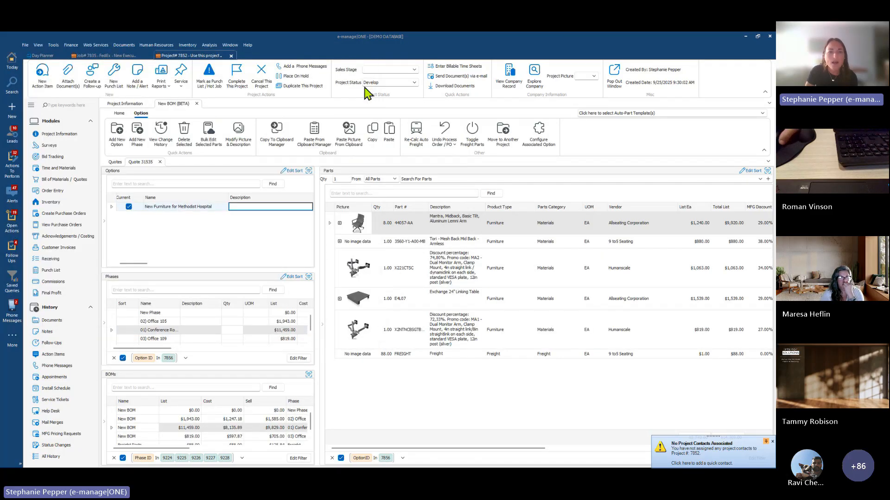
# - Use Modify Picture & Description to view the editor for phase 02) Office 105, and close it unchanged
pyautogui.click(114, 313)
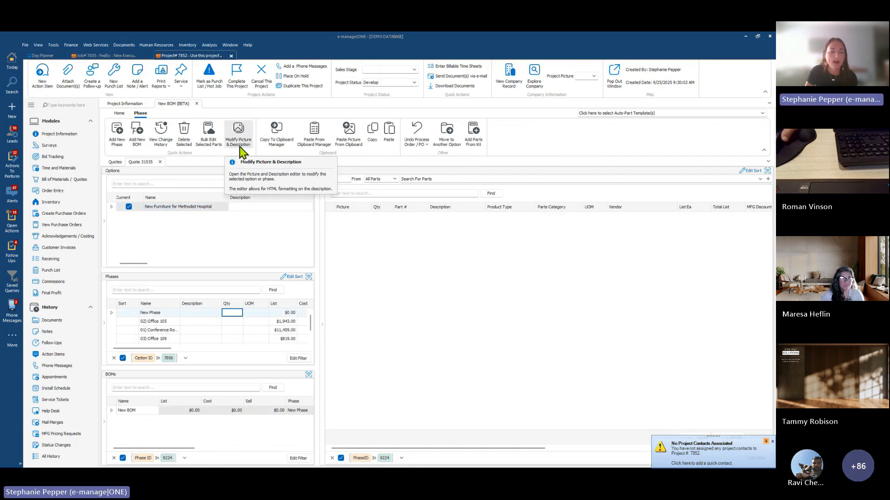
pyautogui.click(111, 321)
pyautogui.click(244, 142)
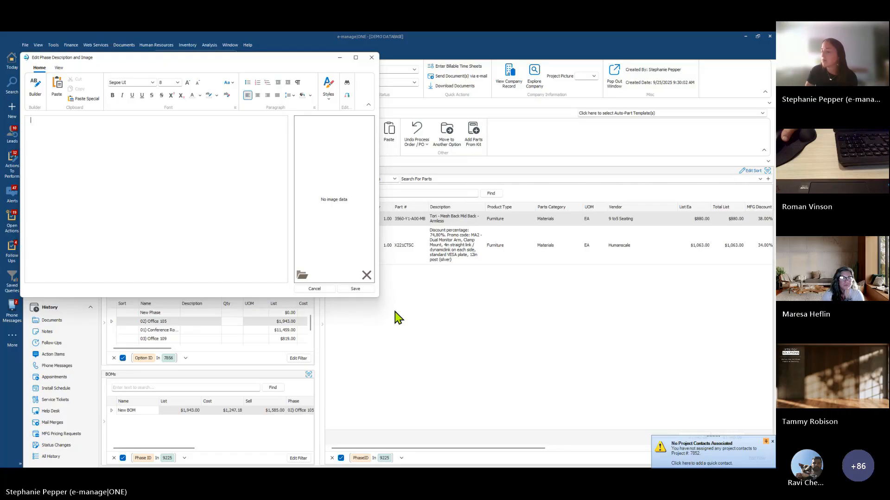
pyautogui.click(371, 57)
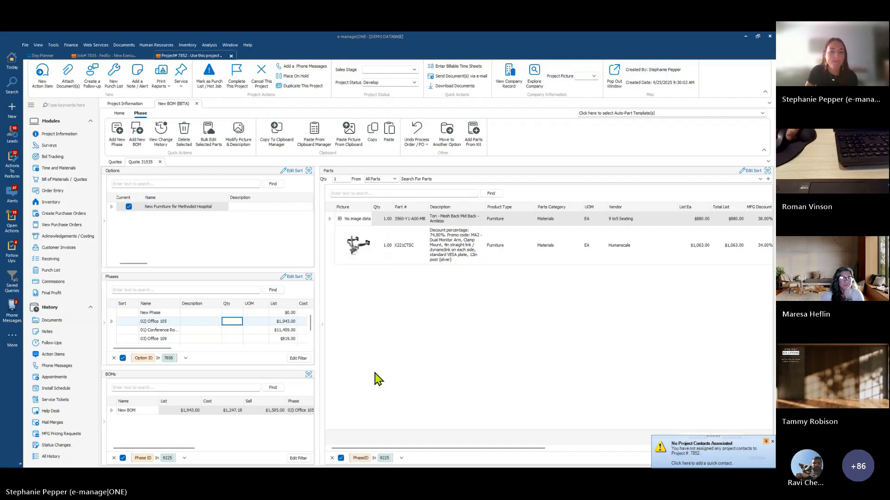
# - Edit the phase sort in the full-screen grid, ordering Conference Room first, followed by New Phase, Office 105, Office 109 and Freight
pyautogui.click(290, 278)
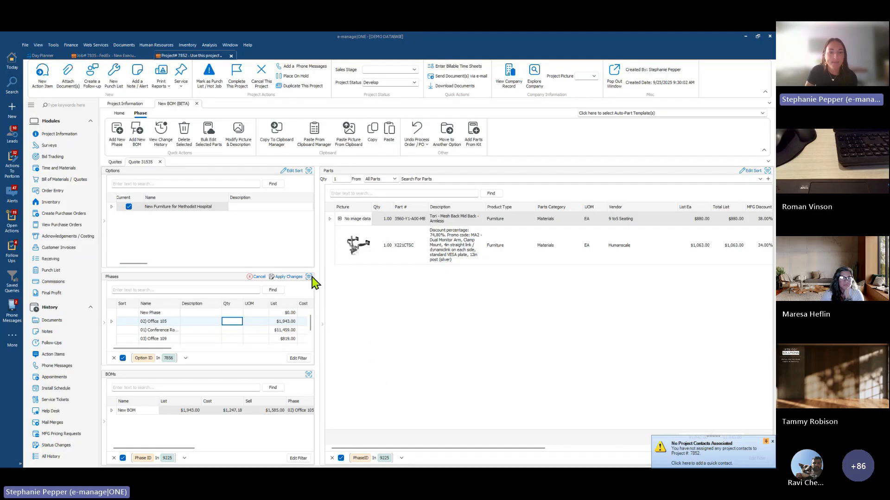
pyautogui.click(310, 277)
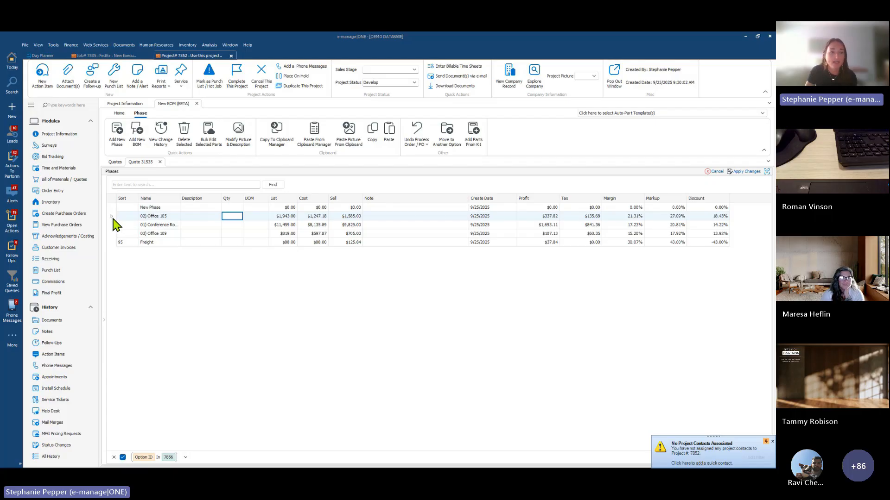
pyautogui.moveTo(110, 216); pyautogui.dragTo(116, 230)
pyautogui.moveTo(111, 227); pyautogui.dragTo(110, 208)
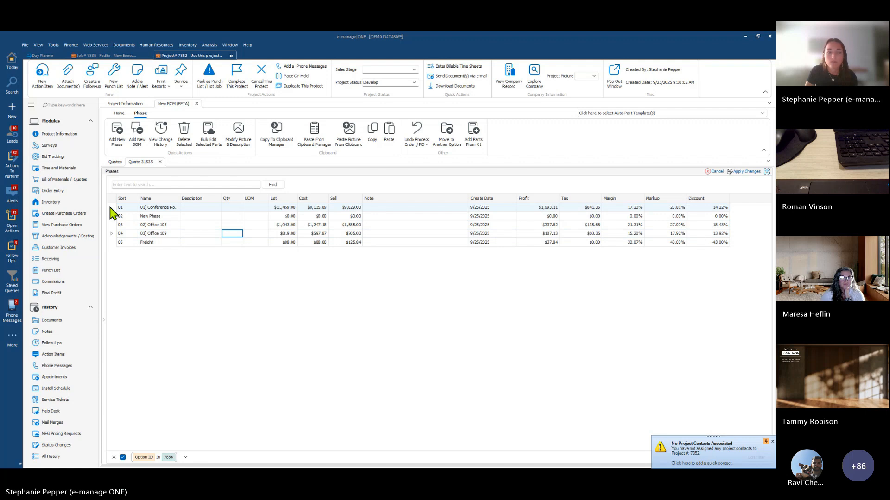
# - Delete the empty phase named New Phase from the option
pyautogui.click(124, 216)
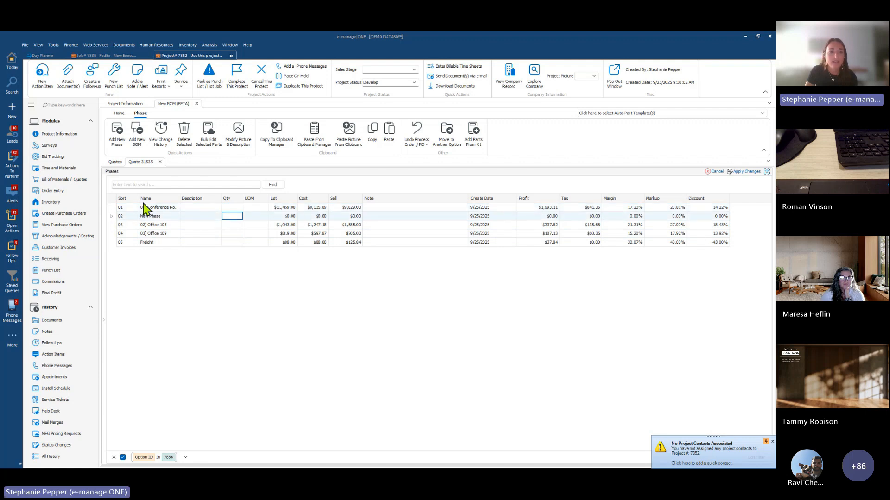
pyautogui.click(184, 144)
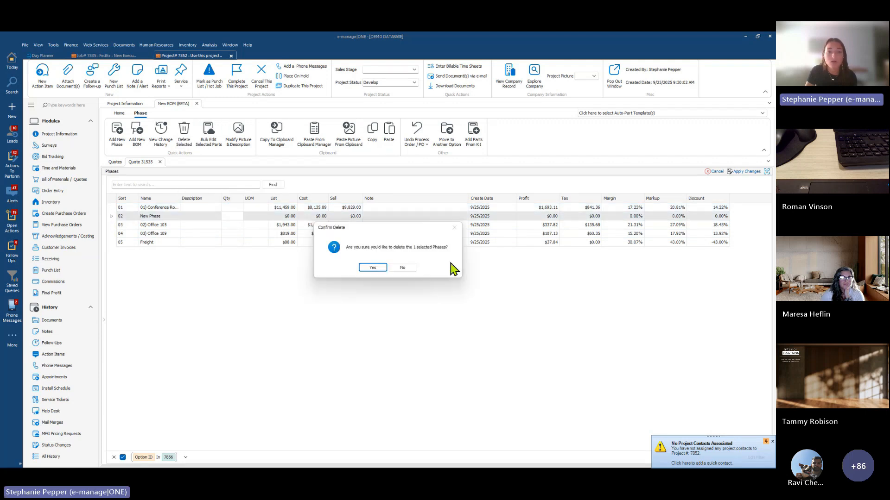
pyautogui.click(385, 268)
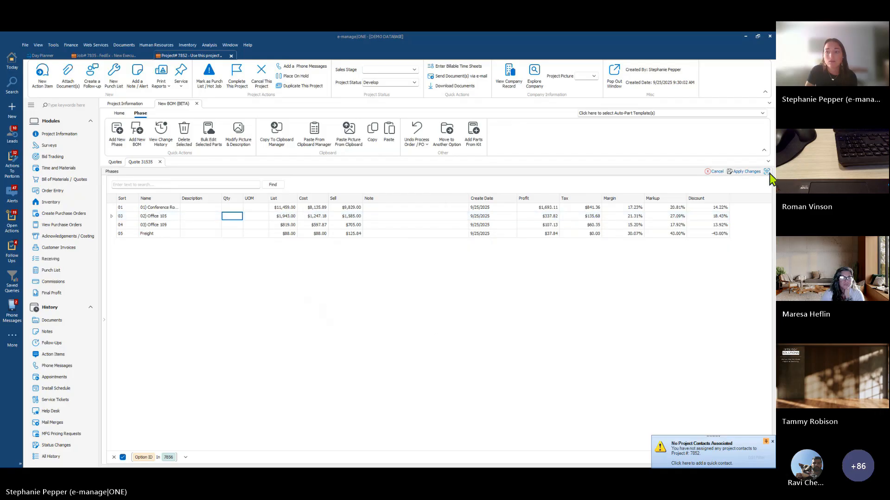
# - Apply the edited phase sort and return to the split quote layout, showing the parts of phase 01) Conference Room
pyautogui.click(744, 174)
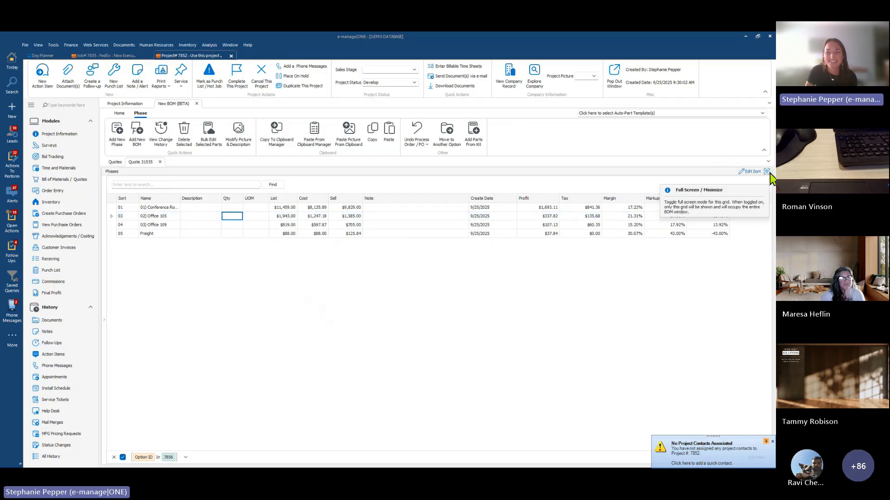
pyautogui.click(767, 172)
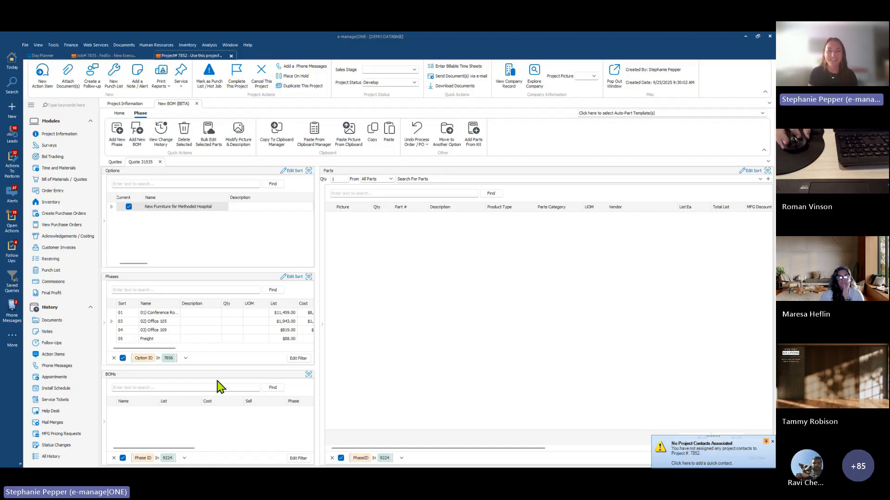
pyautogui.click(113, 314)
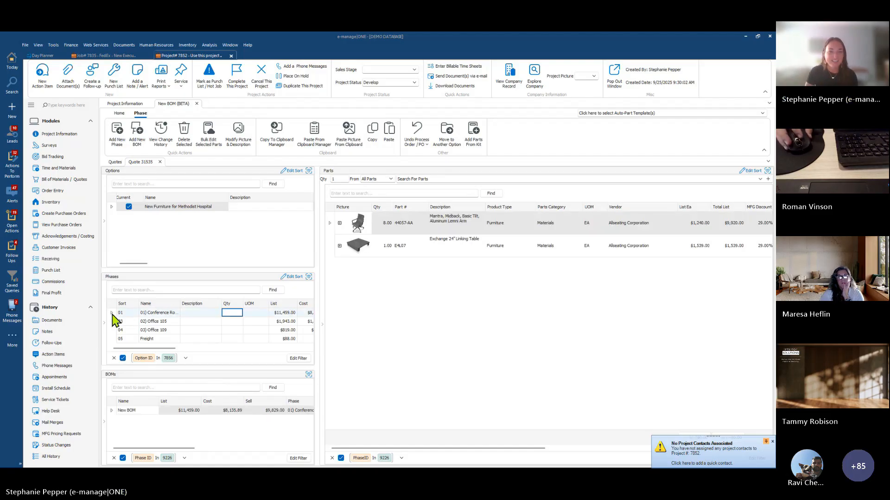
# - Look over the project's quotes list, select the New Quote entry, and return to the BOM of quote 31535
pyautogui.click(115, 162)
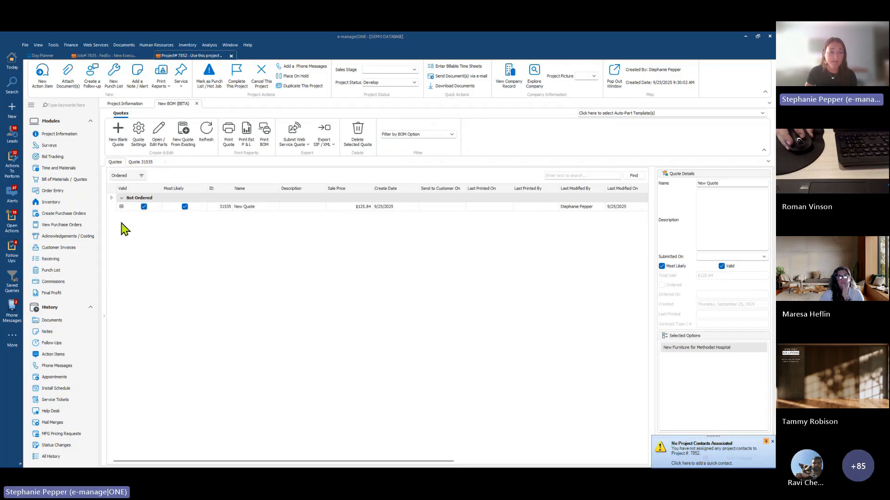
pyautogui.click(141, 162)
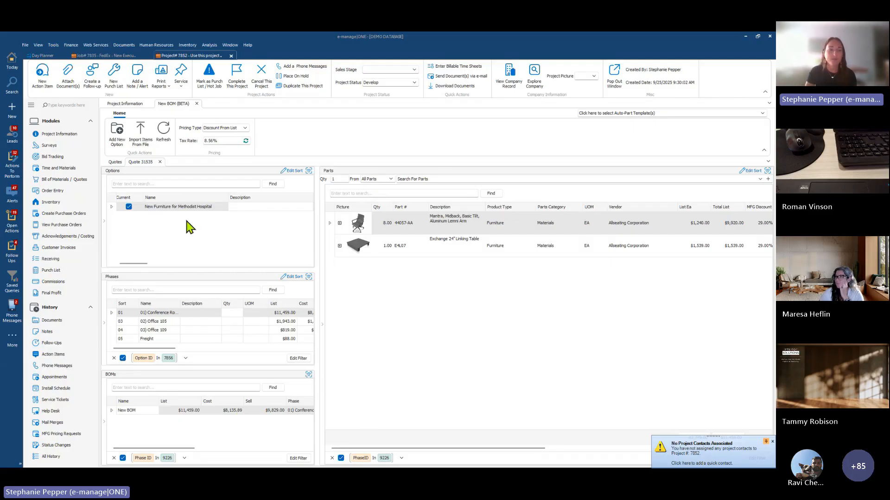
pyautogui.click(115, 162)
pyautogui.click(117, 208)
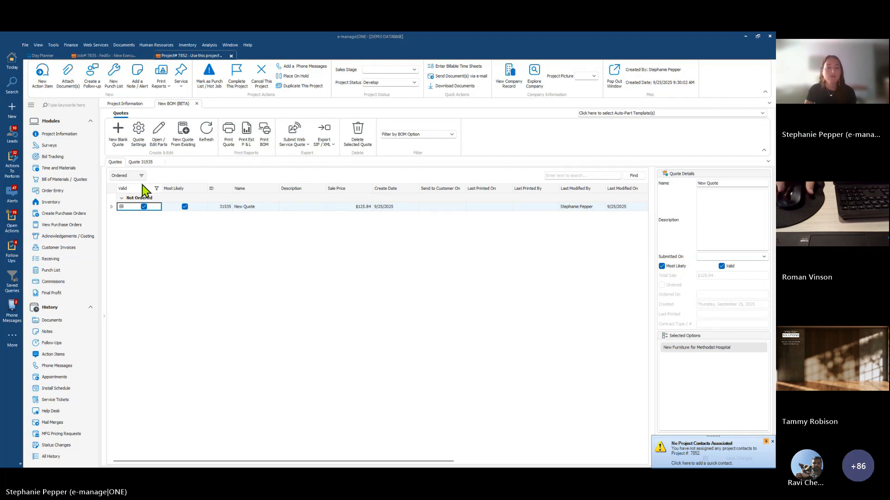
pyautogui.click(141, 162)
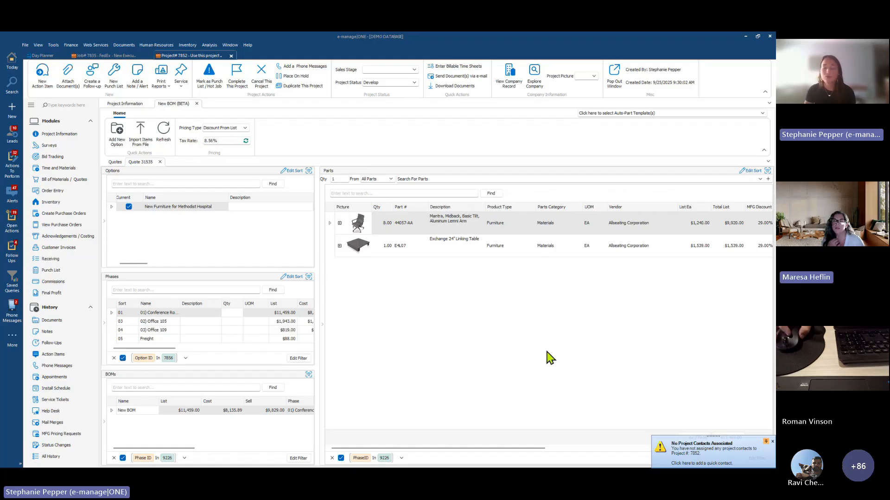
# - Show the parts of phase 02) Office 105 and view its description and image editor maximized, closing it without changes
pyautogui.click(113, 322)
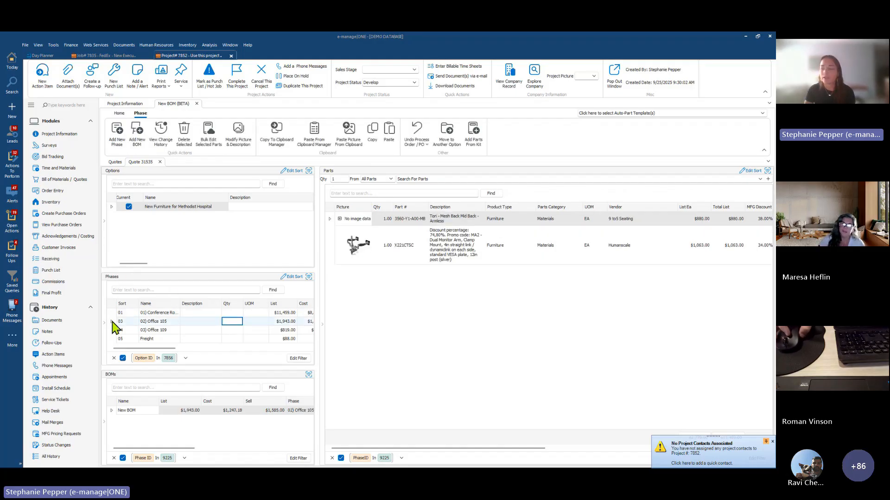
pyautogui.doubleClick(113, 321)
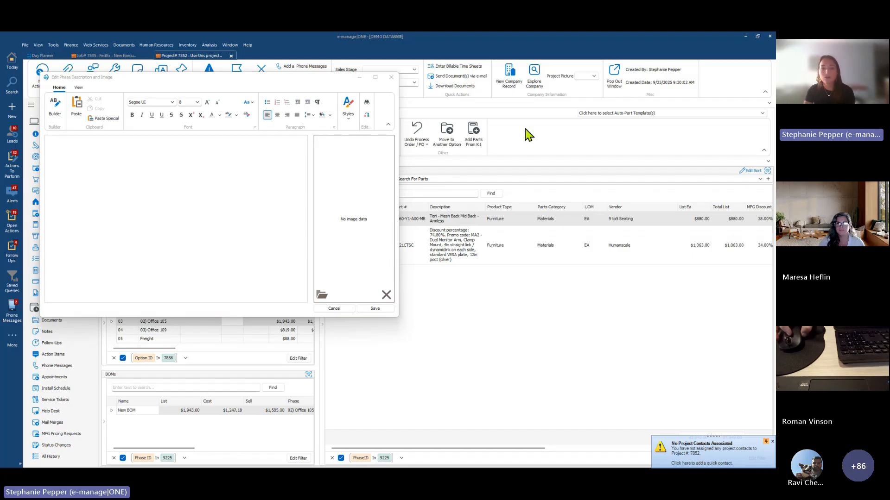
pyautogui.click(376, 77)
pyautogui.click(768, 36)
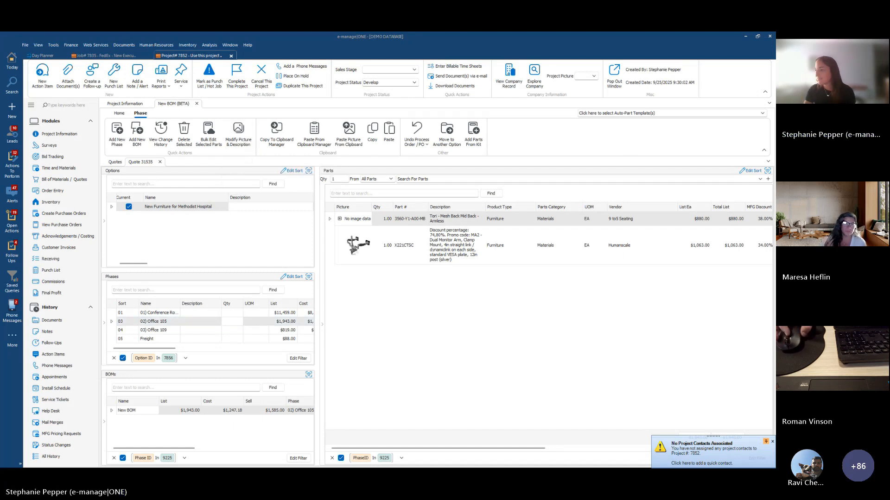
# - Open the quote settings of quote 31535, and save and print the line item quote
pyautogui.click(115, 163)
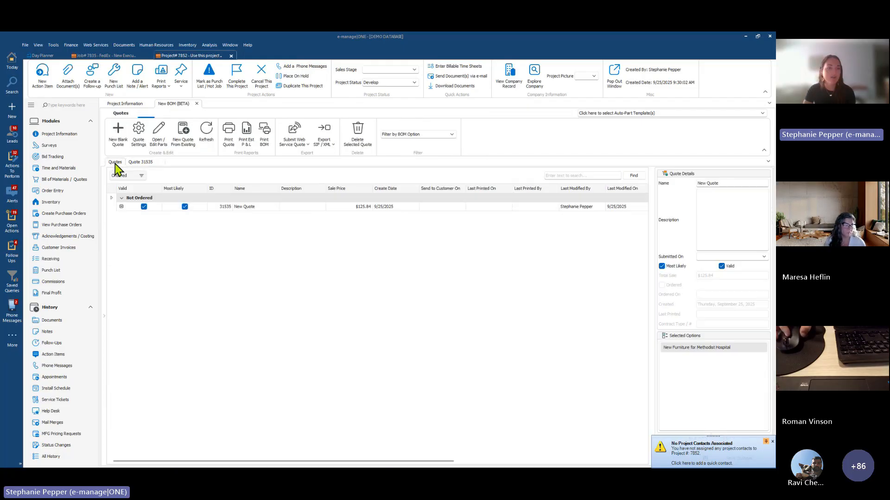
pyautogui.click(114, 208)
pyautogui.click(139, 139)
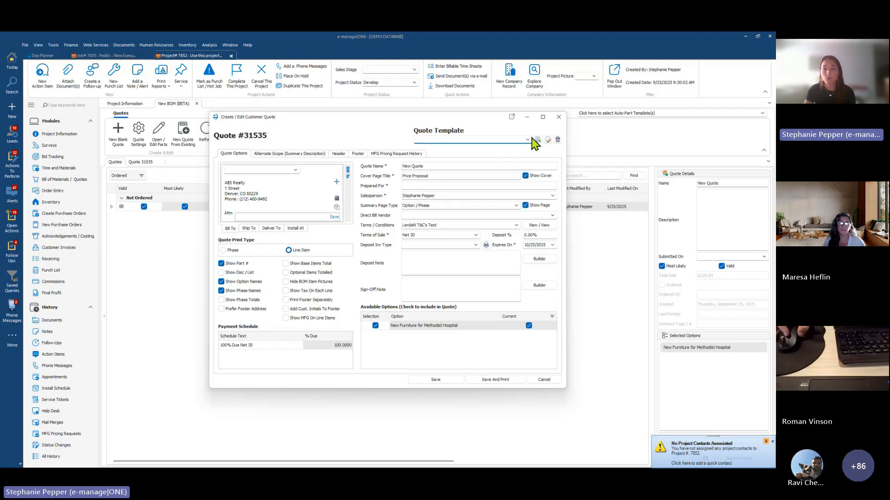
pyautogui.click(494, 381)
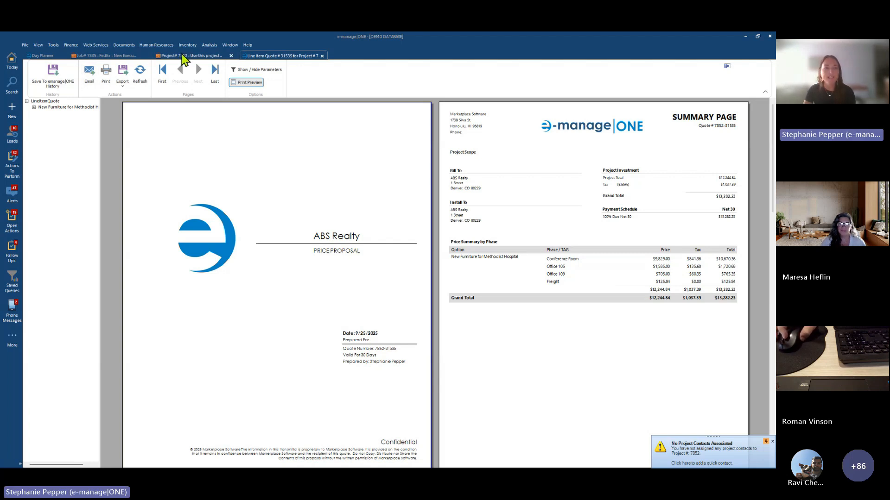
# - Return to the BOM of quote 31535 in the project and view the phases grid and the options grid in full screen
pyautogui.click(178, 56)
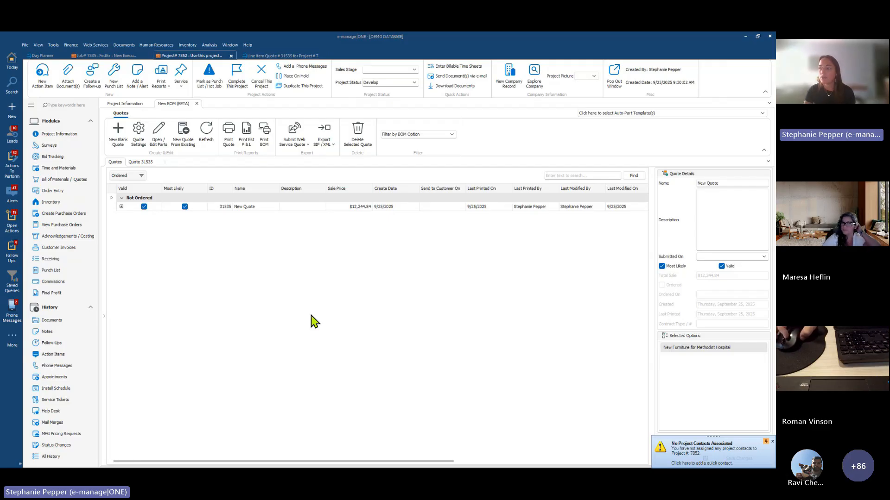
pyautogui.click(140, 162)
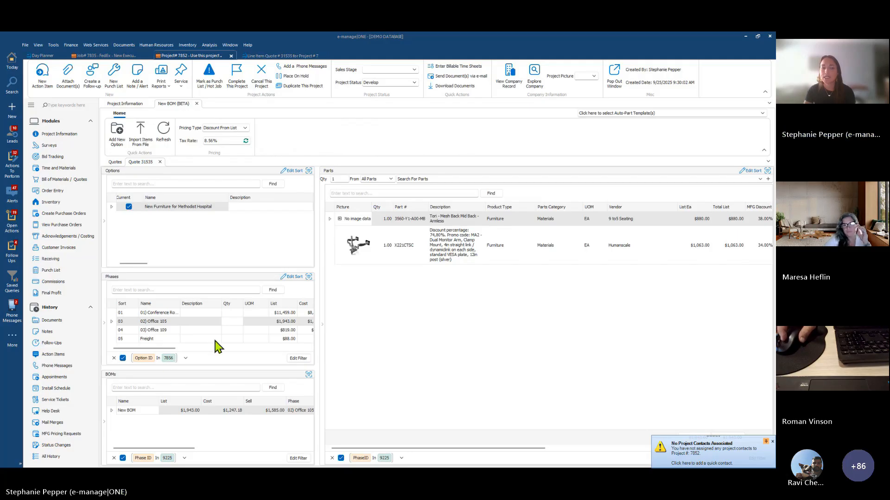
pyautogui.click(309, 277)
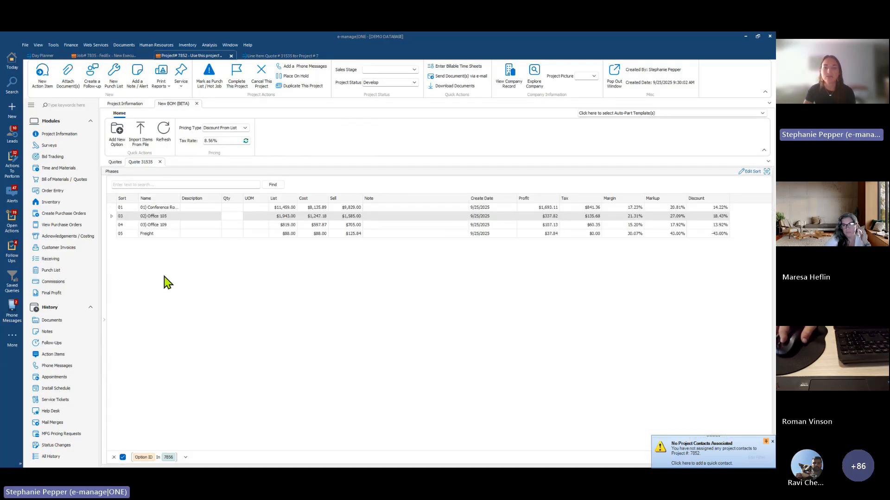
pyautogui.click(768, 173)
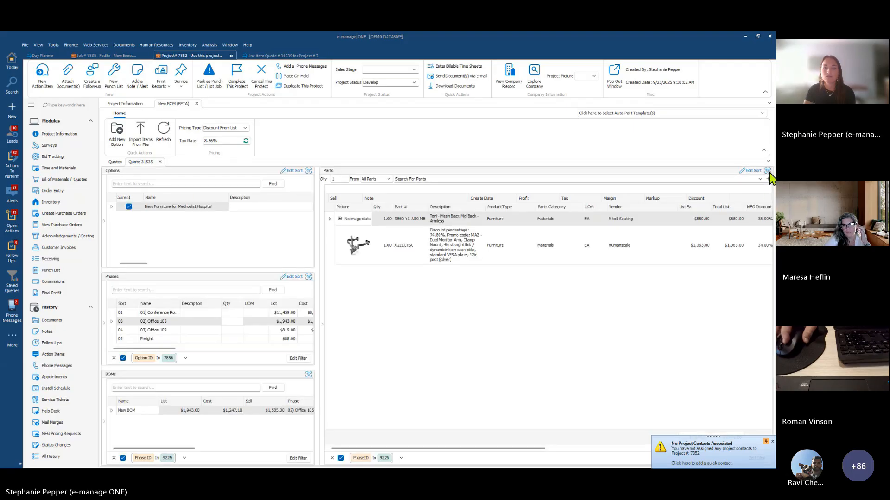
pyautogui.click(309, 171)
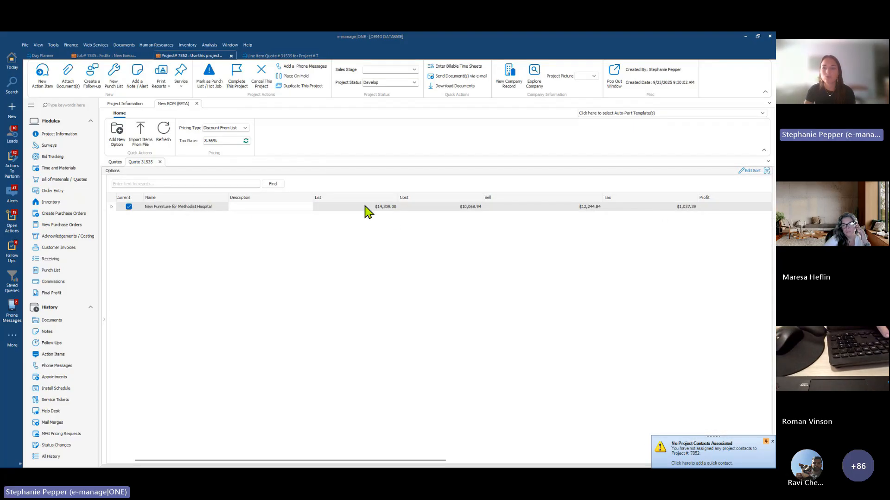
# - Leave the full-screen options grid, and view the phases grid in full screen before restoring the split view
pyautogui.click(767, 171)
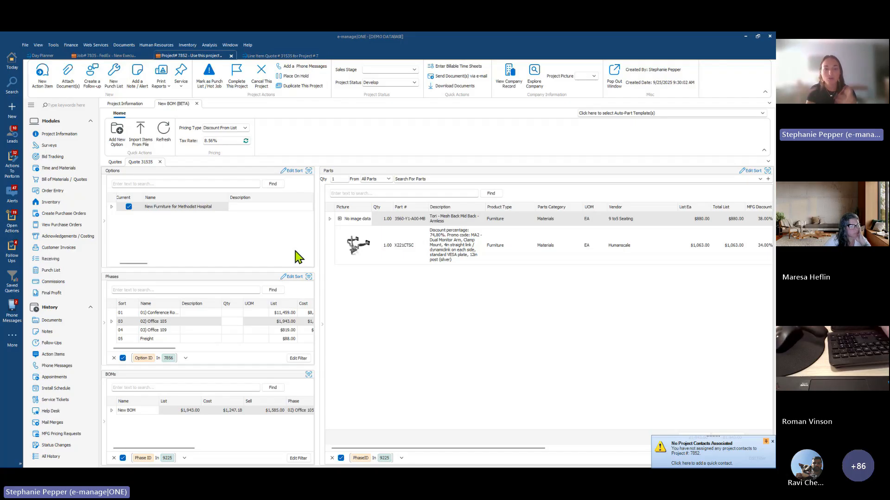
pyautogui.click(309, 278)
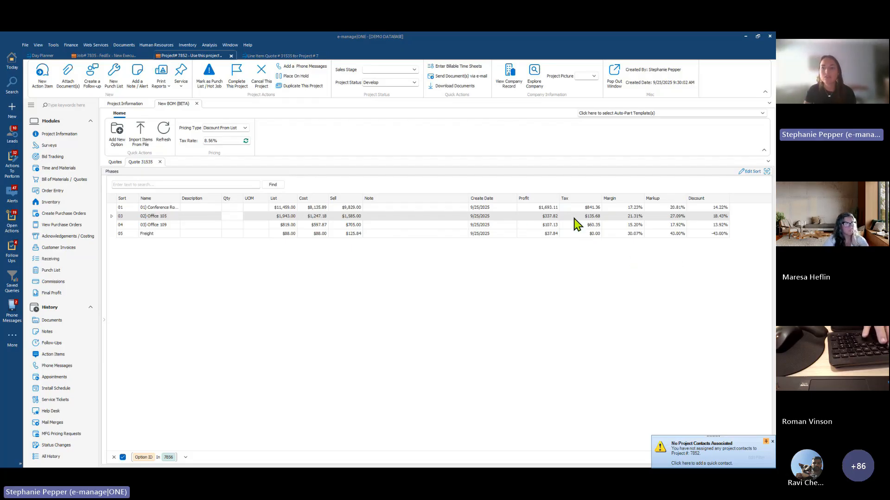
pyautogui.click(767, 171)
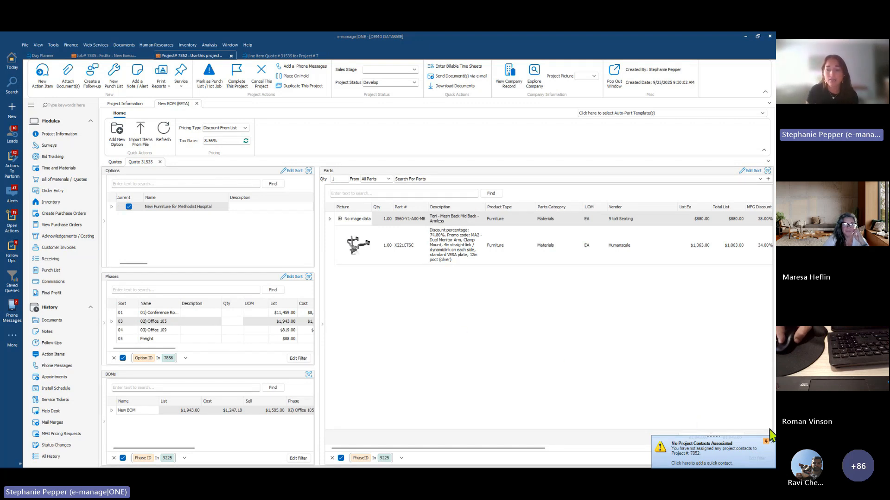
# - Dismiss the project contacts notification and view the grid layouts list of the parts grid, collapsing it again
pyautogui.click(772, 443)
pyautogui.click(323, 325)
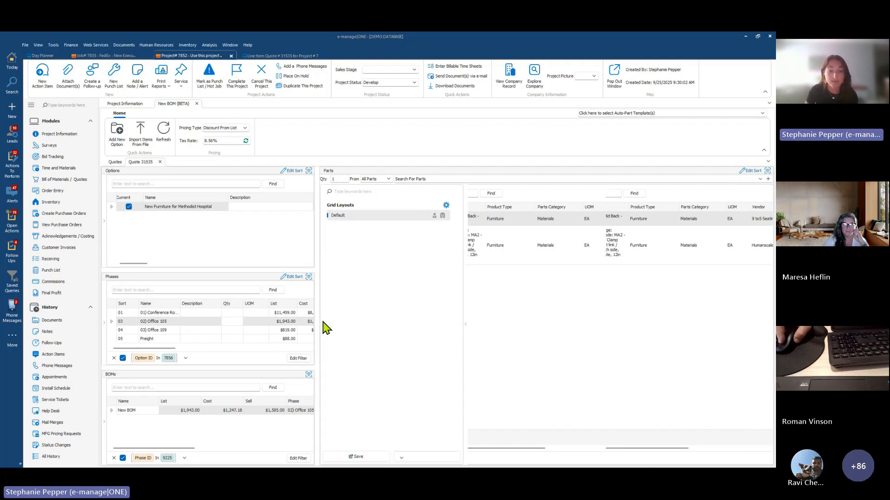
pyautogui.click(465, 331)
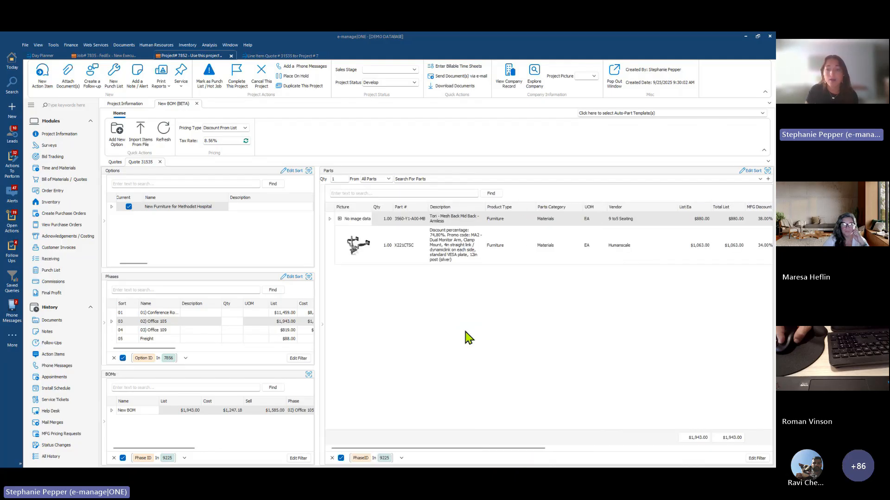
# - Show the parts grid in full screen, moving the Product Type column after Vendor and the Cost Ea column after UOM
pyautogui.click(767, 171)
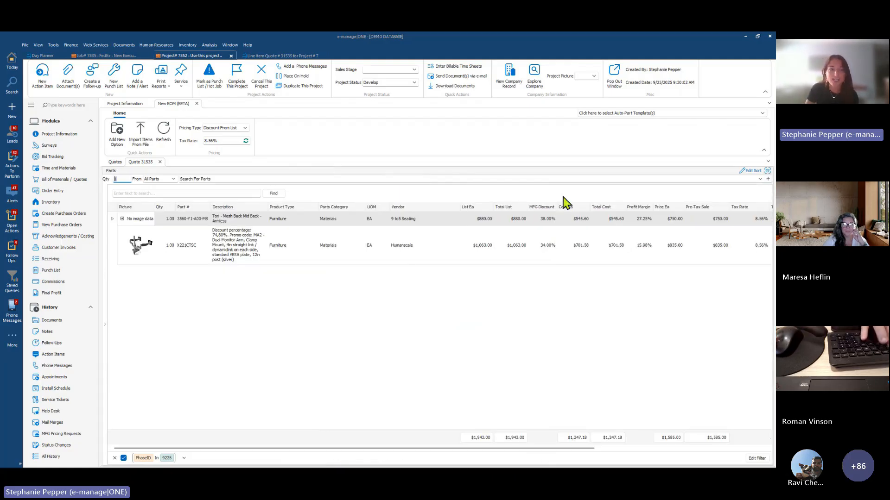
pyautogui.moveTo(287, 207); pyautogui.dragTo(486, 215)
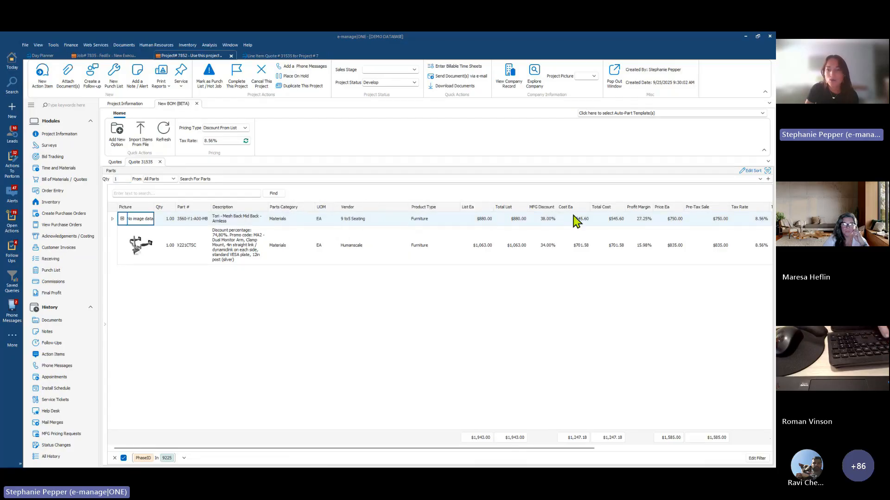
pyautogui.moveTo(574, 205); pyautogui.dragTo(345, 207)
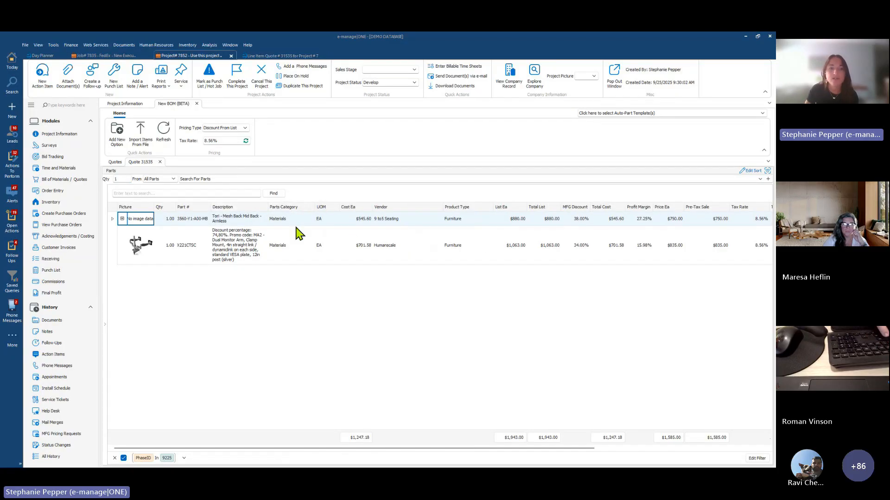
# - View the display format options of the Parts Category column and the grid layouts list of the parts grid
pyautogui.rightClick(288, 208)
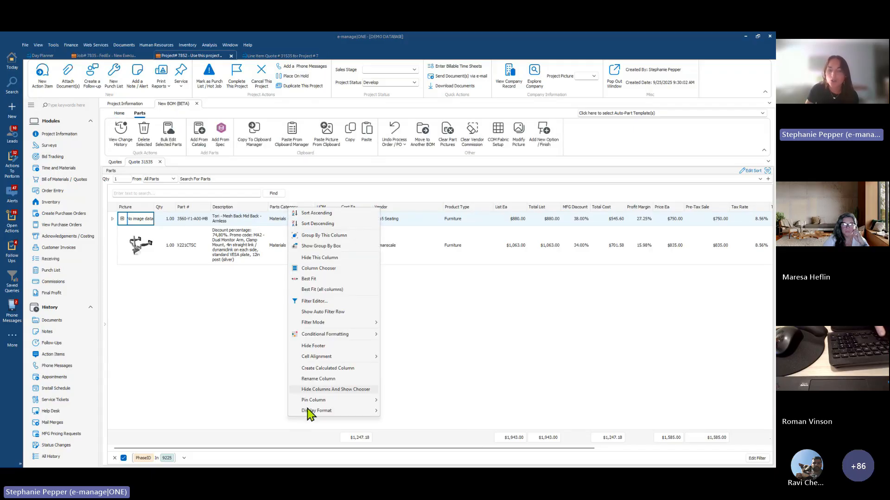
pyautogui.moveTo(318, 409)
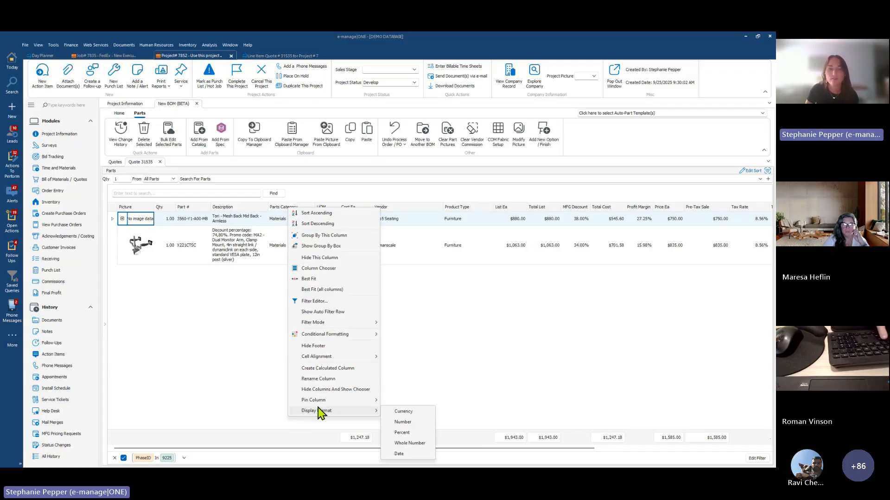
pyautogui.click(224, 343)
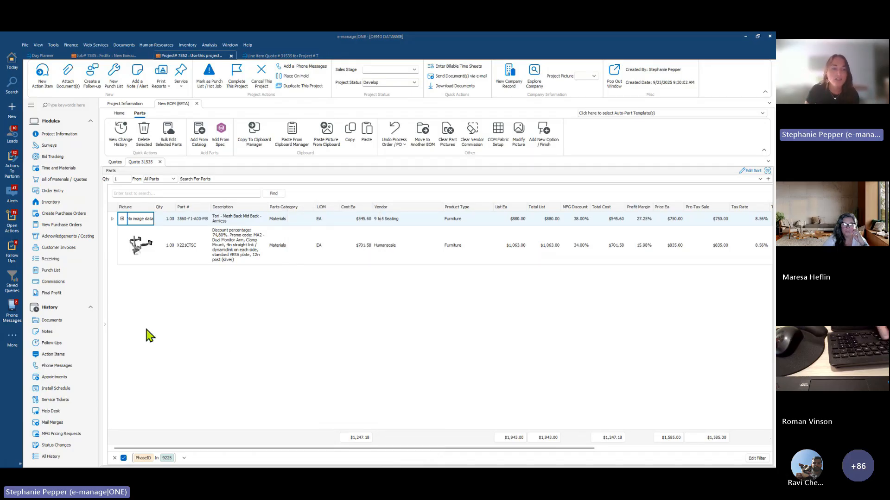
pyautogui.click(105, 325)
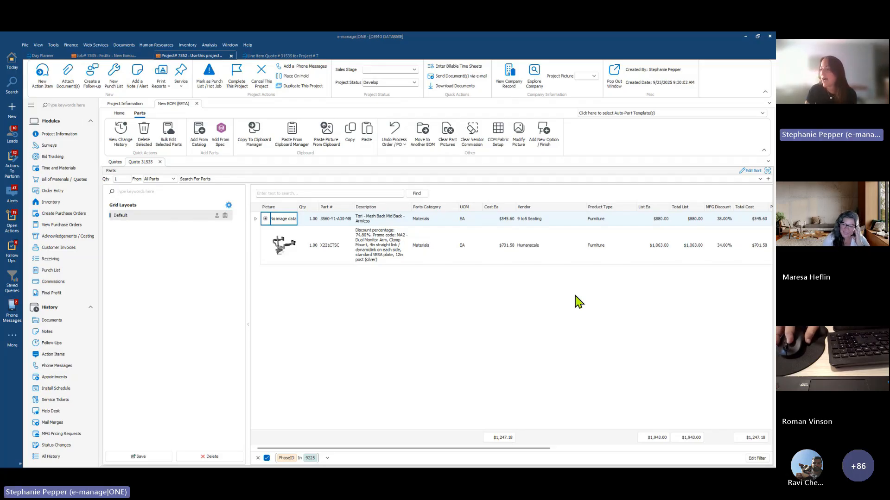
# - Restore the split view and show all parts of the option New Furniture for Methodist Hospital, with the grid layouts list collapsed
pyautogui.click(767, 171)
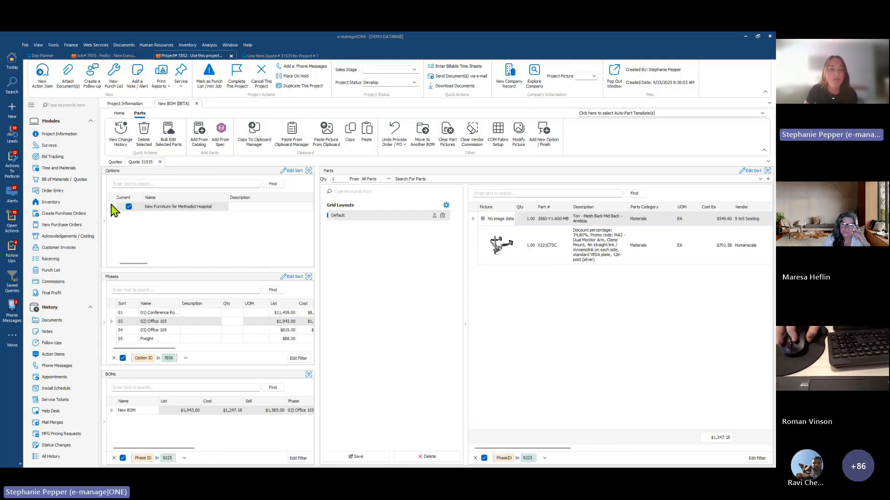
pyautogui.click(115, 211)
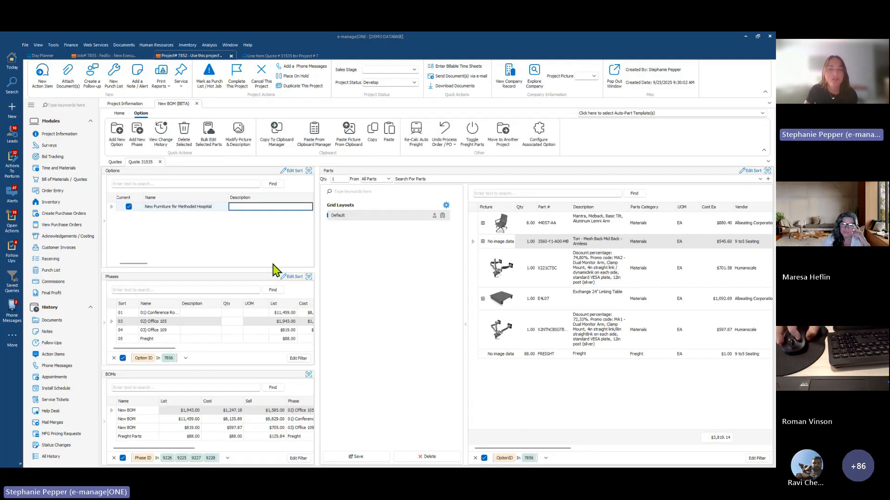
pyautogui.click(465, 323)
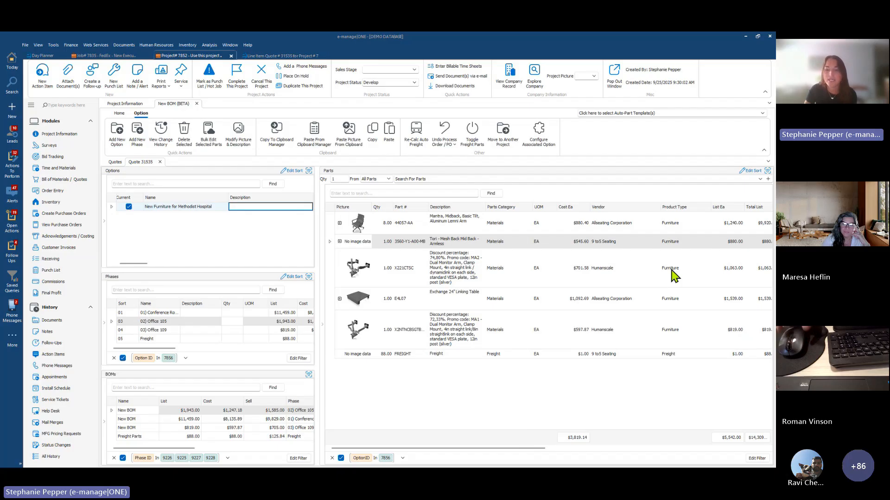
# - Hide the totals footer of the parts grid and show it again
pyautogui.moveTo(487, 447); pyautogui.dragTo(514, 449)
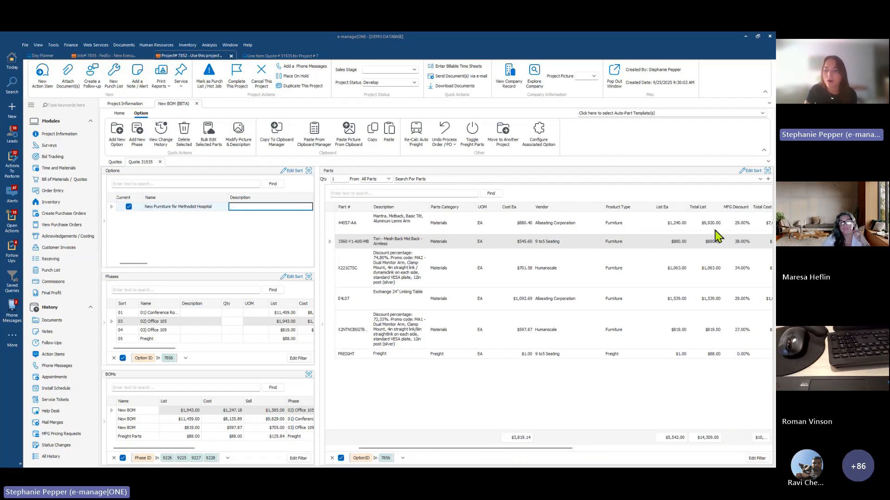
pyautogui.moveTo(537, 454); pyautogui.dragTo(615, 452)
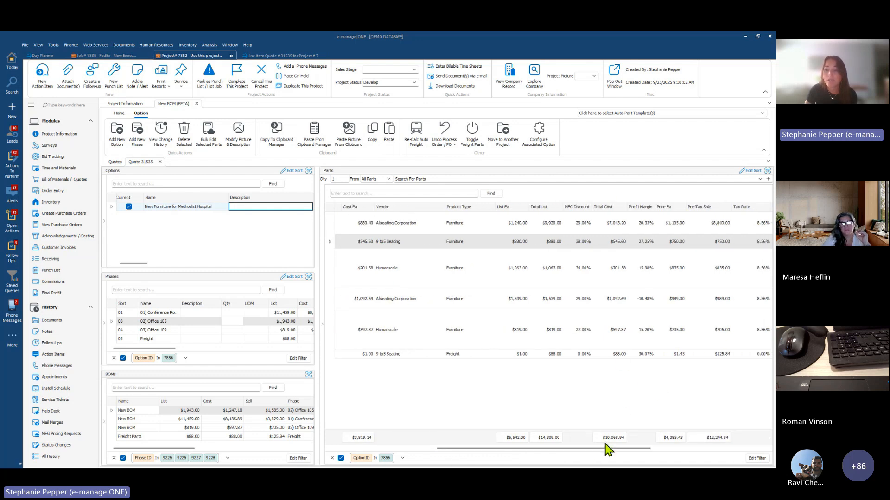
pyautogui.rightClick(510, 209)
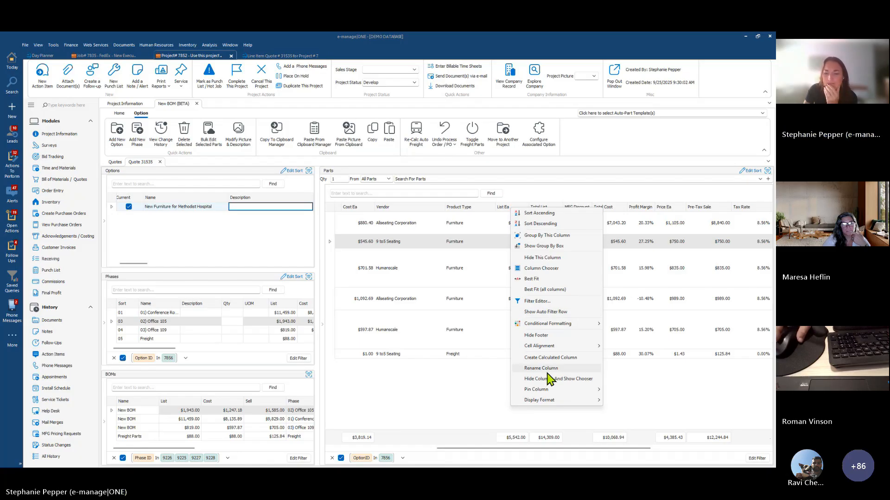
pyautogui.moveTo(546, 401)
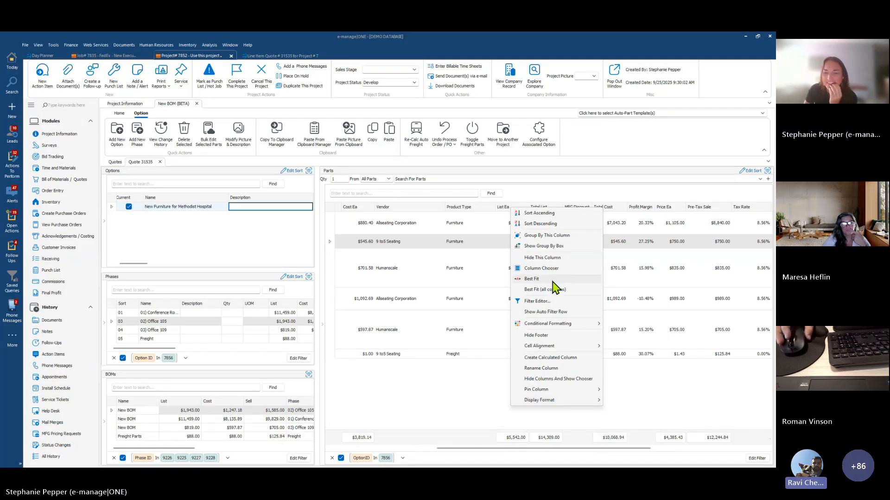
pyautogui.click(541, 338)
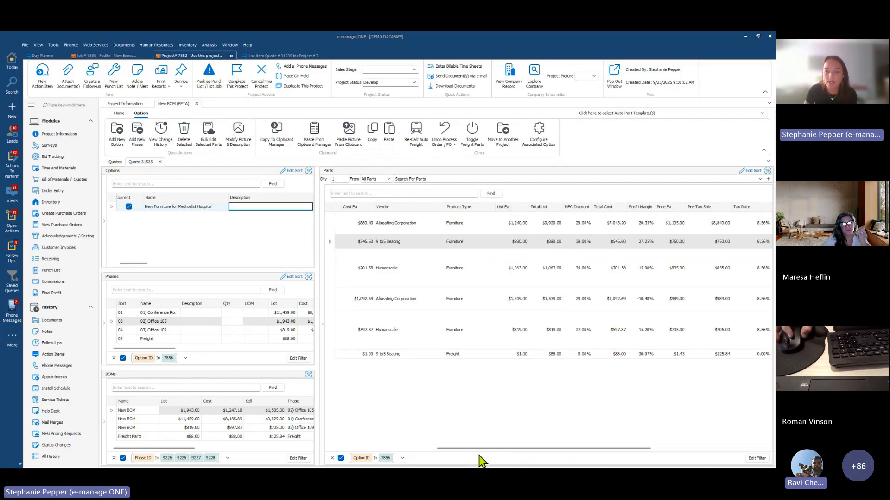
pyautogui.rightClick(502, 208)
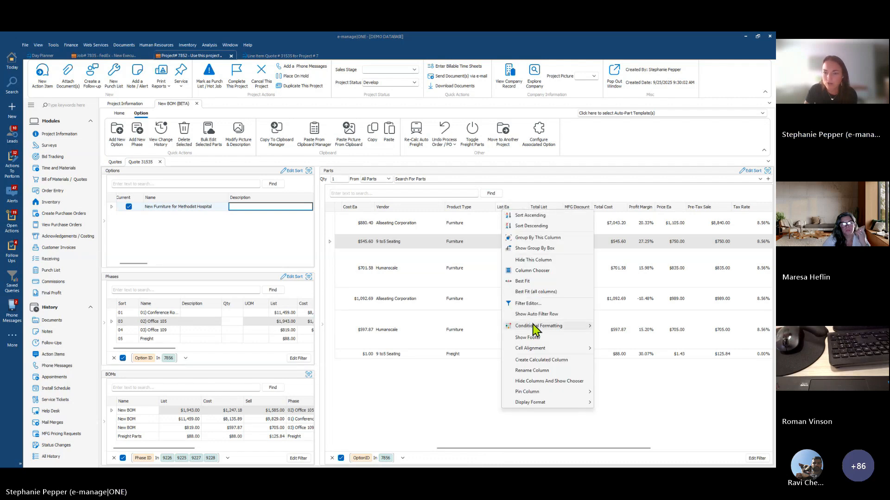
pyautogui.click(532, 339)
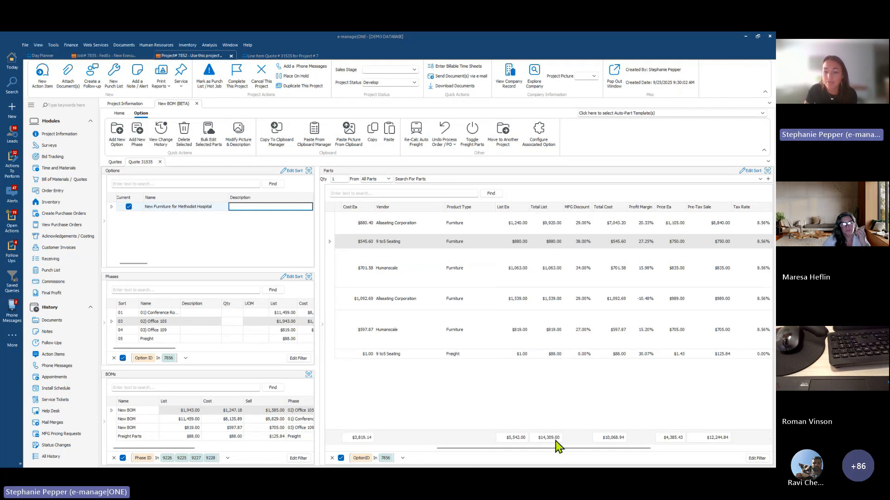
# - Add Average summaries to the footer of the parts grid for the Profit Margin and Tax Rate columns
pyautogui.moveTo(526, 448); pyautogui.dragTo(592, 448)
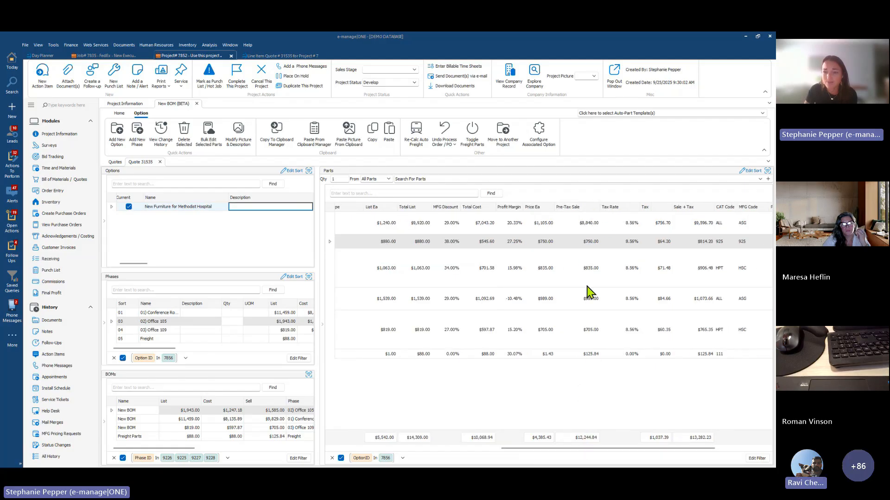
pyautogui.rightClick(618, 440)
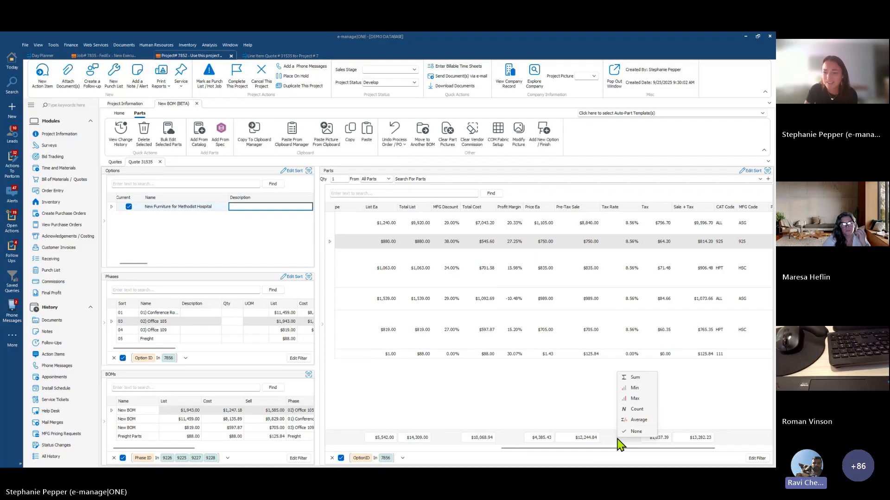
pyautogui.rightClick(513, 440)
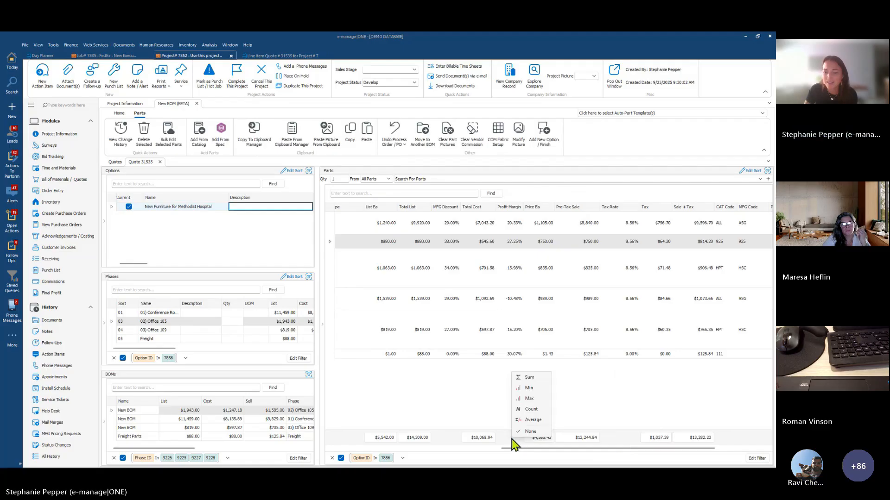
pyautogui.click(533, 419)
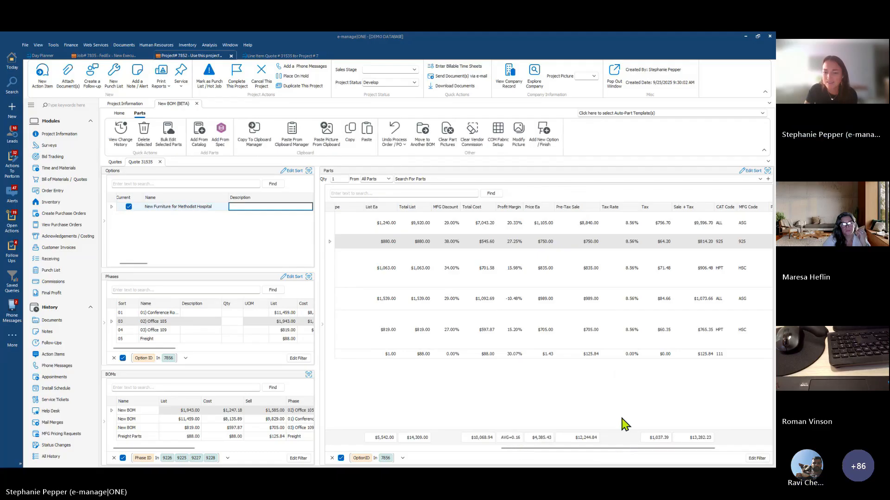
pyautogui.rightClick(625, 444)
pyautogui.click(644, 423)
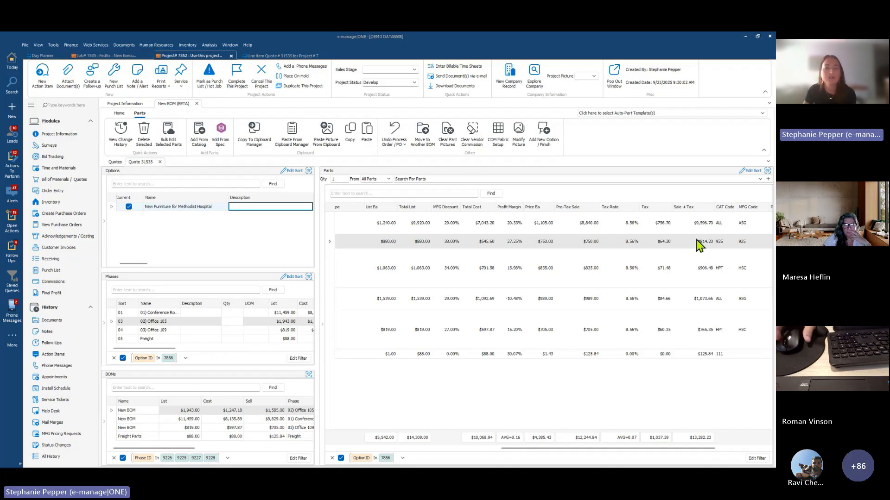
# - Move cell by cell through the parts grid from part X221CTSC, ending at the UOM of the second monitor arm, without editing values
pyautogui.moveTo(521, 449); pyautogui.dragTo(330, 452)
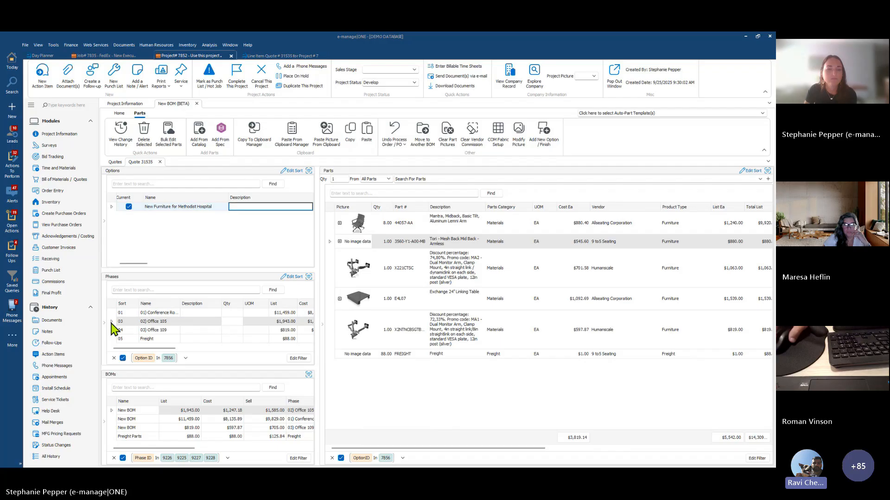
pyautogui.click(457, 278)
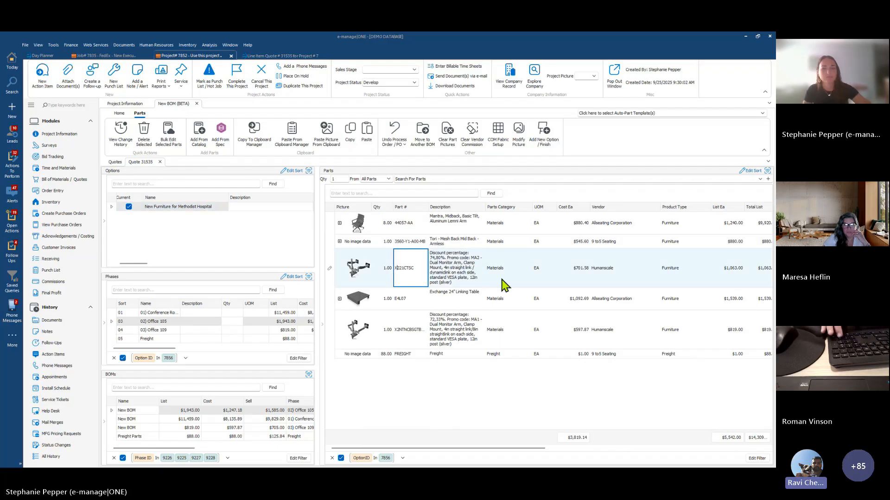
pyautogui.press('Right')
pyautogui.press('Right')
pyautogui.press('Down')
pyautogui.press('Left')
pyautogui.press('Left')
pyautogui.press('Down')
pyautogui.press('Down')
pyautogui.press('Up')
pyautogui.press('Up')
pyautogui.press('Up')
pyautogui.press('Up')
pyautogui.press('Down')
pyautogui.press('Down')
pyautogui.press('Down')
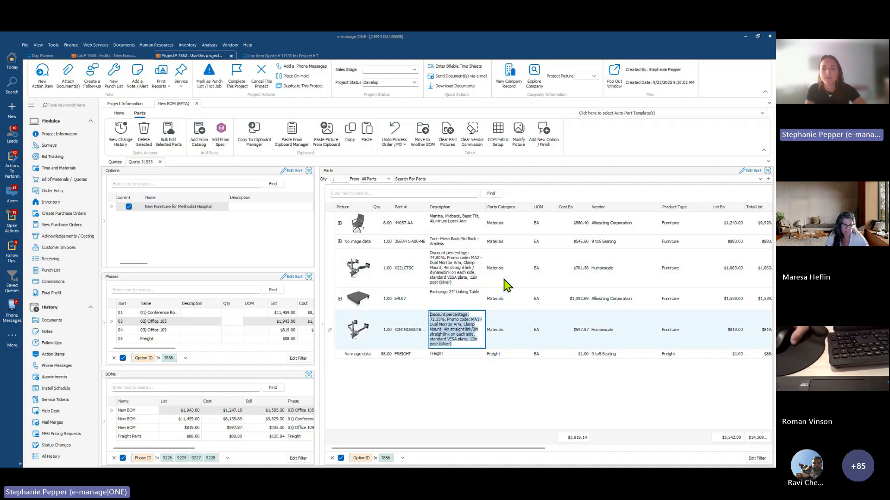
pyautogui.press('Up')
pyautogui.press('Right')
pyautogui.press('Right')
pyautogui.press('Down')
pyautogui.press('Down')
pyautogui.press('Left')
pyautogui.press('Left')
pyautogui.press('Left')
pyautogui.press('Left')
pyautogui.press('Up')
pyautogui.press('Up')
pyautogui.press('Up')
pyautogui.press('Up')
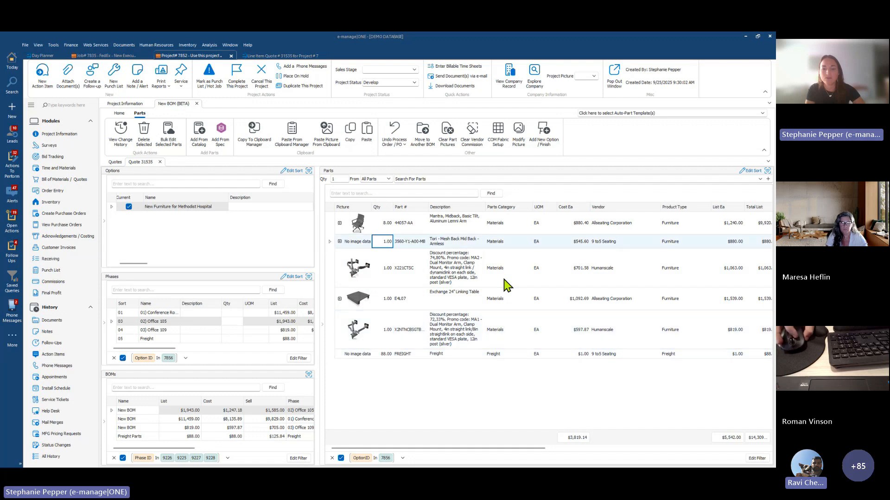
pyautogui.press('Right')
pyautogui.press('Right')
pyautogui.press('Right')
pyautogui.press('Right')
pyautogui.press('Down')
pyautogui.press('Down')
pyautogui.press('Down')
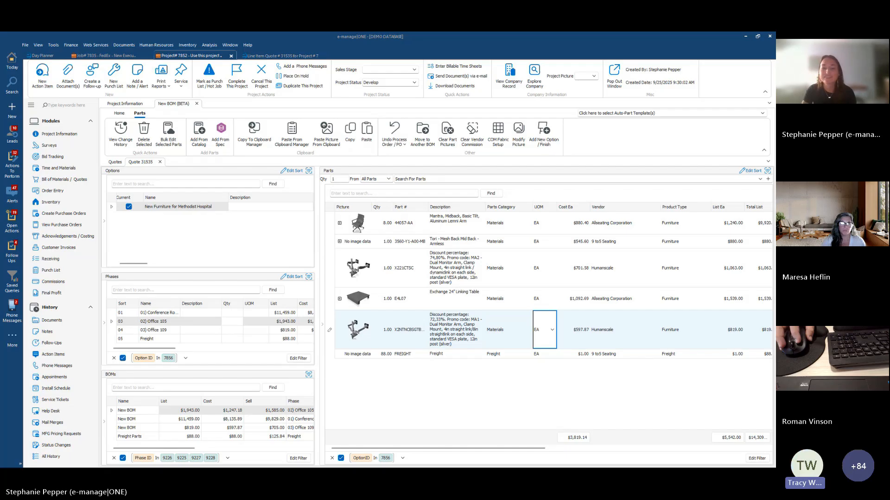
# - Place the cursor in the description of part X221CTSC, and move from the part number of E4L07 to its description
pyautogui.click(462, 262)
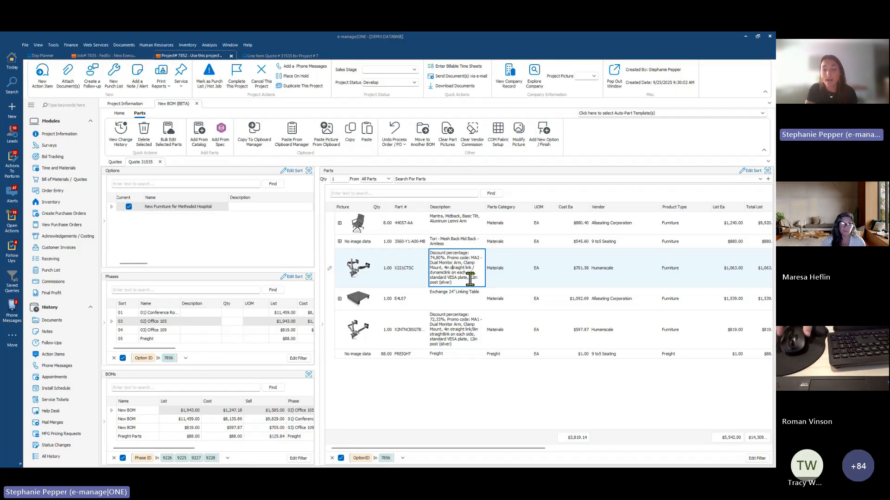
pyautogui.click(470, 280)
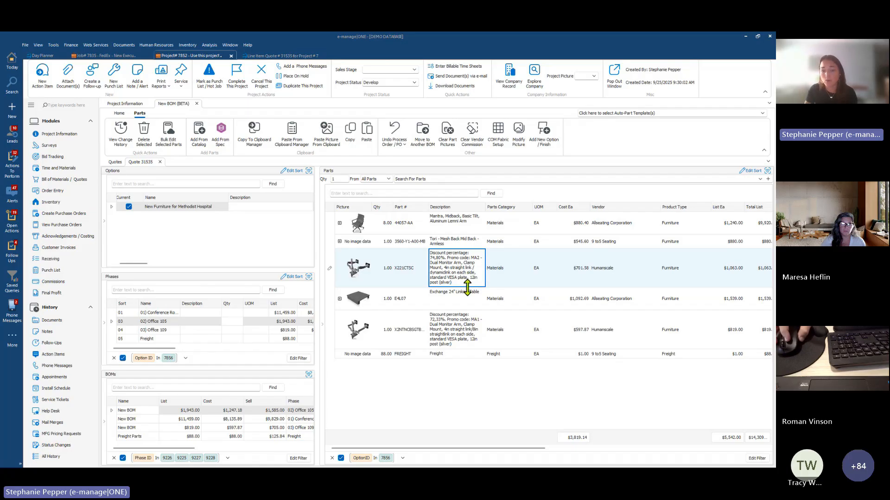
pyautogui.click(409, 302)
pyautogui.press('Tab')
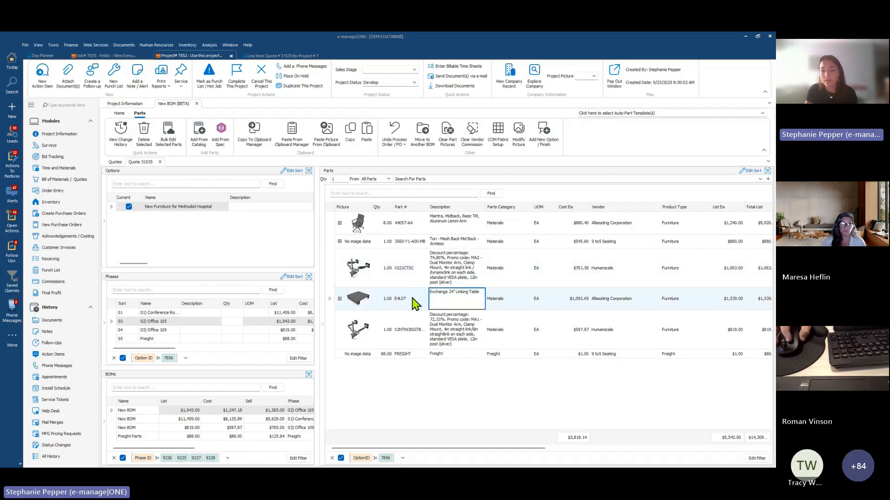
# - Move up to the description of part X221CTSC and place the text cursor inside it
pyautogui.press('Up')
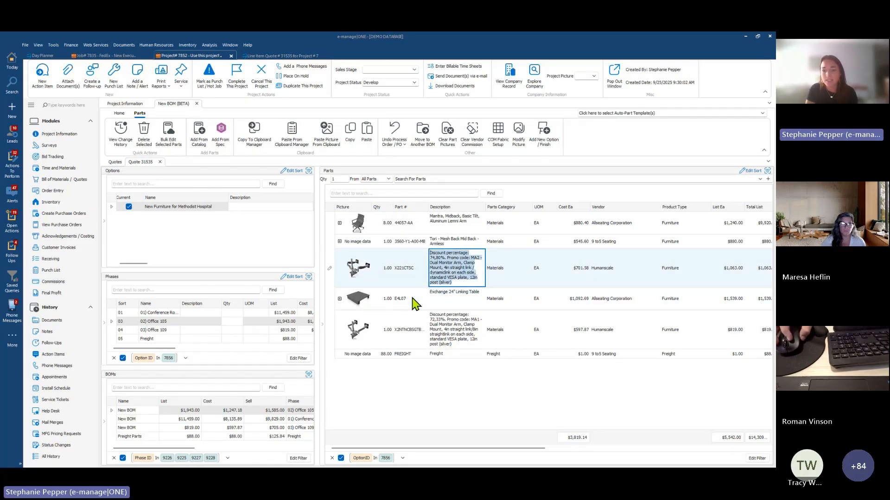
pyautogui.click(453, 273)
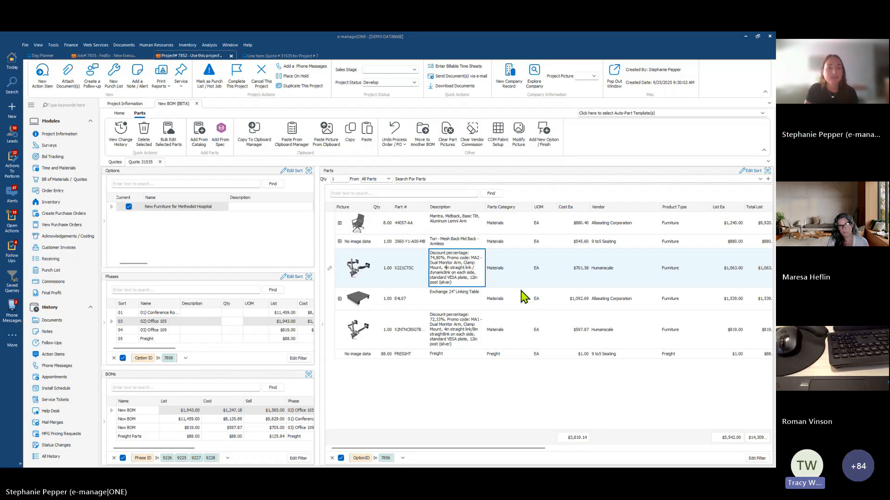
# - Open the name of option New Furniture for Methodist Hospital for editing and move the text cursor back and forth within it, without changing it
pyautogui.click(195, 208)
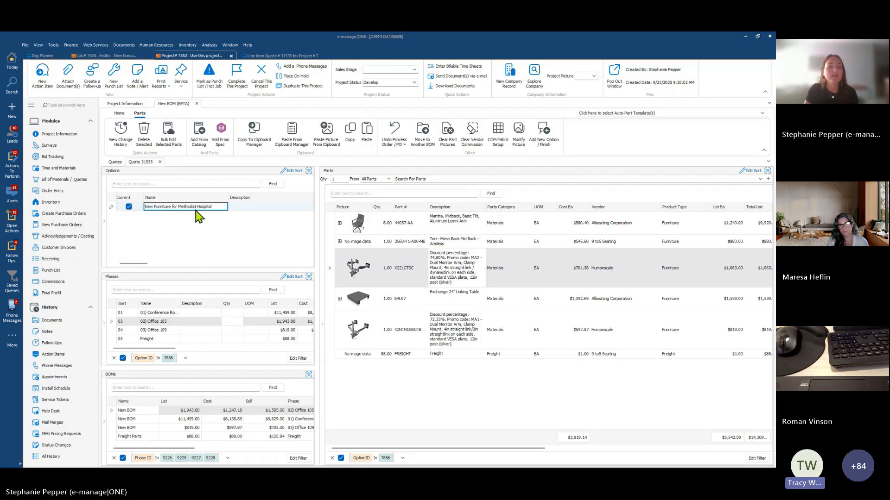
pyautogui.click(180, 206)
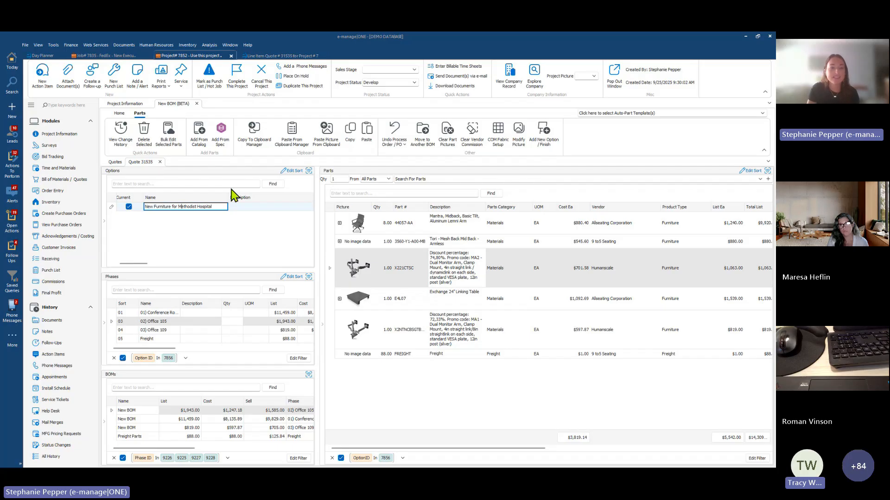
pyautogui.press('Right')
pyautogui.press('Right')
pyautogui.press('Right')
pyautogui.press('Right')
pyautogui.press('Left')
pyautogui.press('Left')
pyautogui.press('Left')
pyautogui.press('Left')
pyautogui.press('Left')
pyautogui.press('Left')
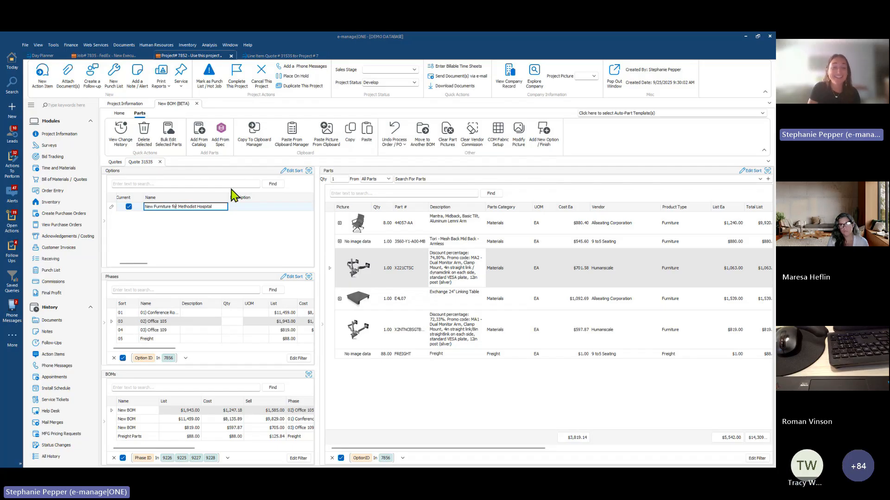
pyautogui.press('Left')
pyautogui.press('Left')
pyautogui.press('Left')
pyautogui.press('Left')
pyautogui.press('Left')
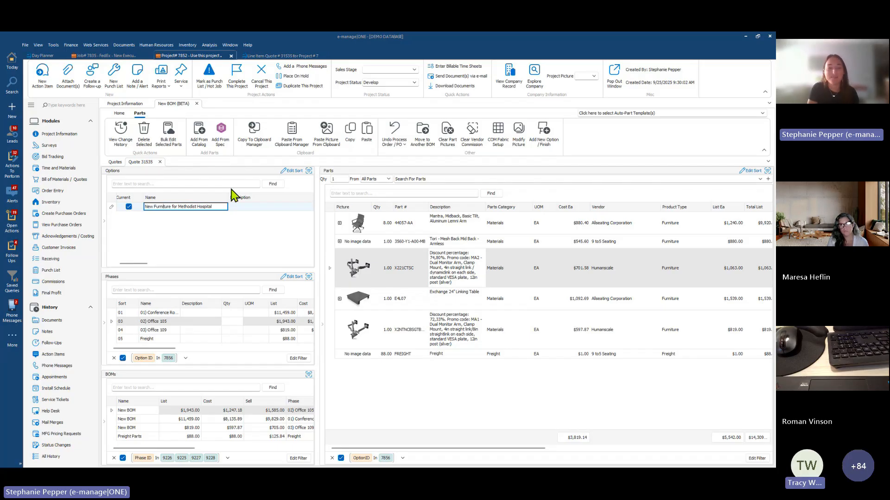
pyautogui.press('Right')
pyautogui.press('Right')
pyautogui.press('Right')
pyautogui.press('Right')
pyautogui.press('Right')
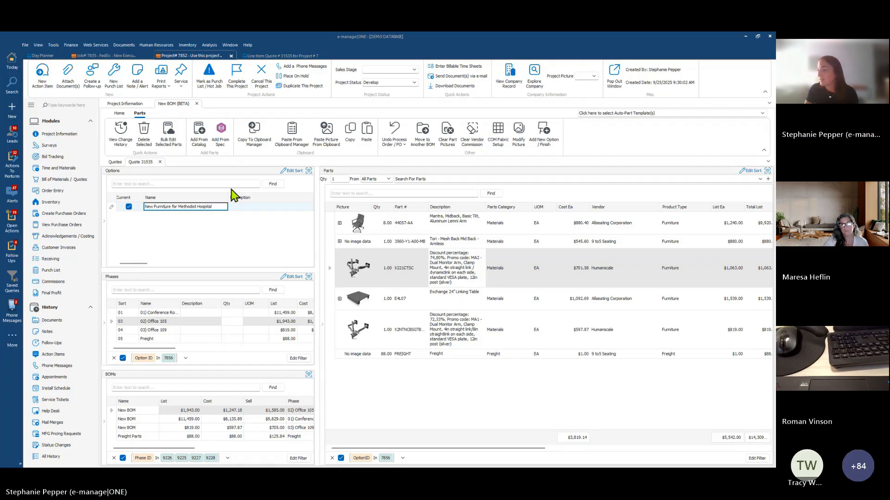
# - Start at the part number of X221CTSC and move forward field by field to its Cost Ea, without editing values
pyautogui.click(412, 268)
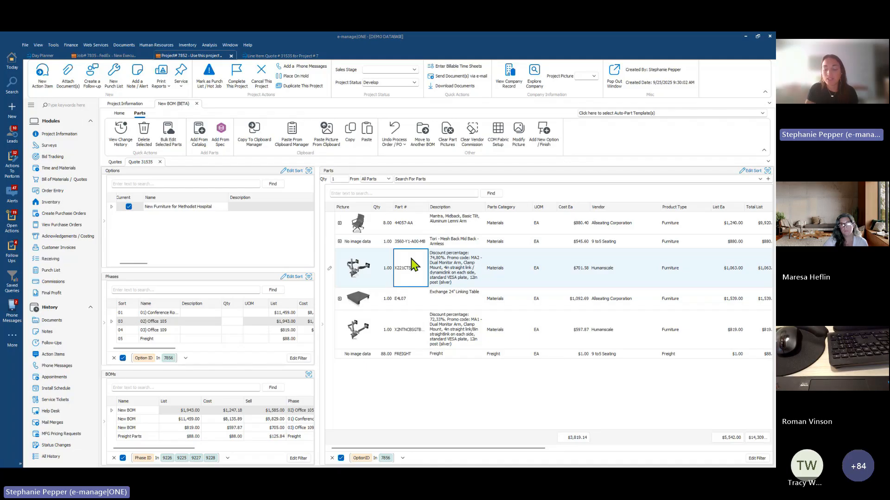
pyautogui.press('Tab')
pyautogui.press('Tab')
pyautogui.press('Tab')
pyautogui.press('Tab')
pyautogui.press('Tab')
pyautogui.press('Tab')
pyautogui.press('Tab')
pyautogui.press('Tab')
pyautogui.press('Tab')
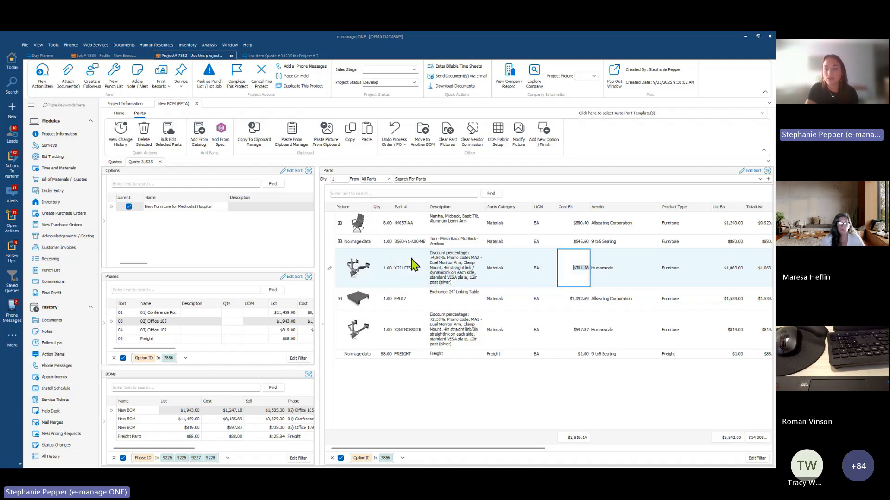
# - Move back and forth between parts grid cells from the cost of X221CTSC, ending at the quantity of the second monitor arm
pyautogui.press('Left')
pyautogui.press('Left')
pyautogui.press('Left')
pyautogui.press('Down')
pyautogui.press('Down')
pyautogui.press('Down')
pyautogui.press('Left')
pyautogui.press('Left')
pyautogui.press('Left')
pyautogui.press('Up')
pyautogui.press('Up')
pyautogui.press('Up')
pyautogui.press('Up')
pyautogui.press('Left')
pyautogui.press('Left')
pyautogui.press('Left')
pyautogui.press('Left')
pyautogui.press('Down')
pyautogui.press('Down')
pyautogui.press('Down')
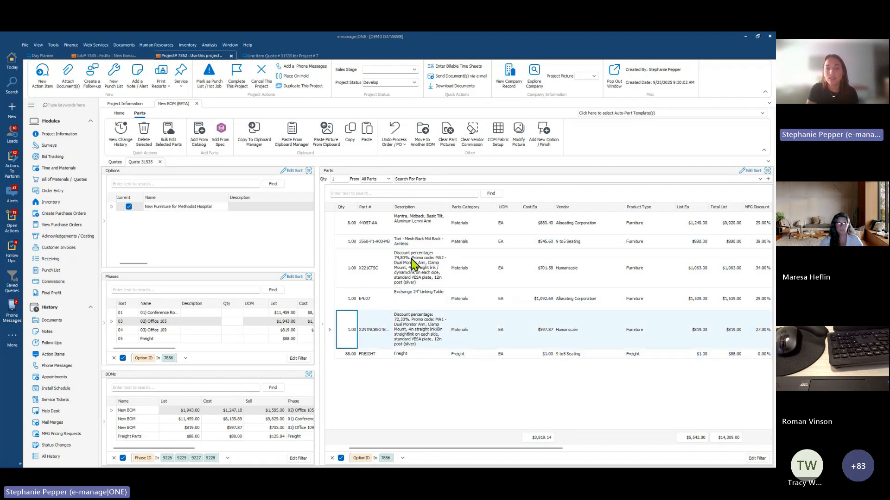
# - Select the hospital furniture option, phase 01 for the conference room and part 44037-AA in turn to show each level's commands
pyautogui.click(418, 277)
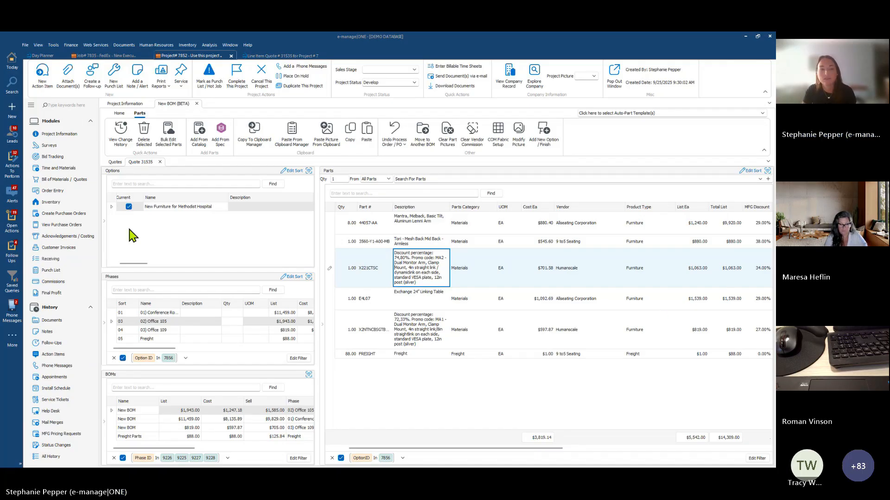
pyautogui.click(115, 211)
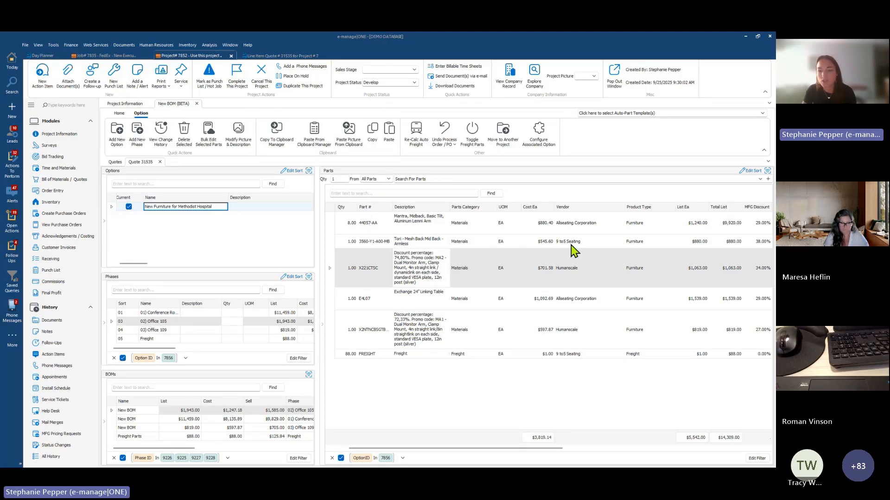
pyautogui.click(113, 313)
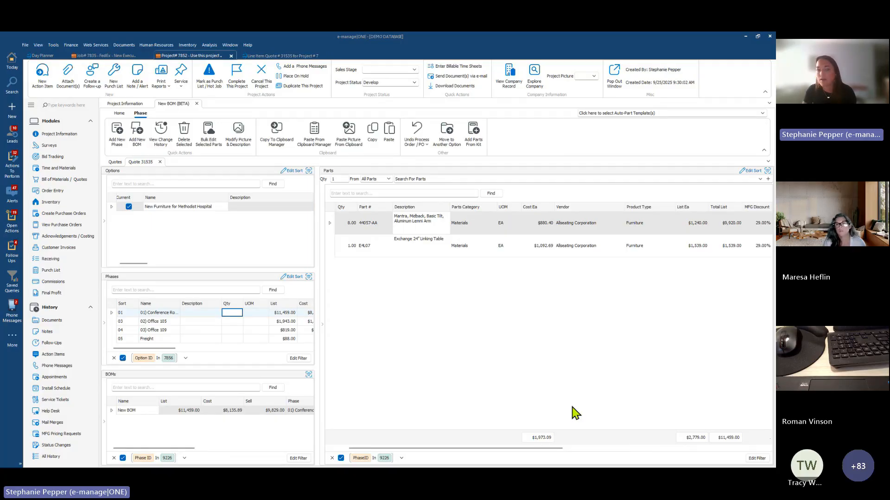
pyautogui.click(330, 225)
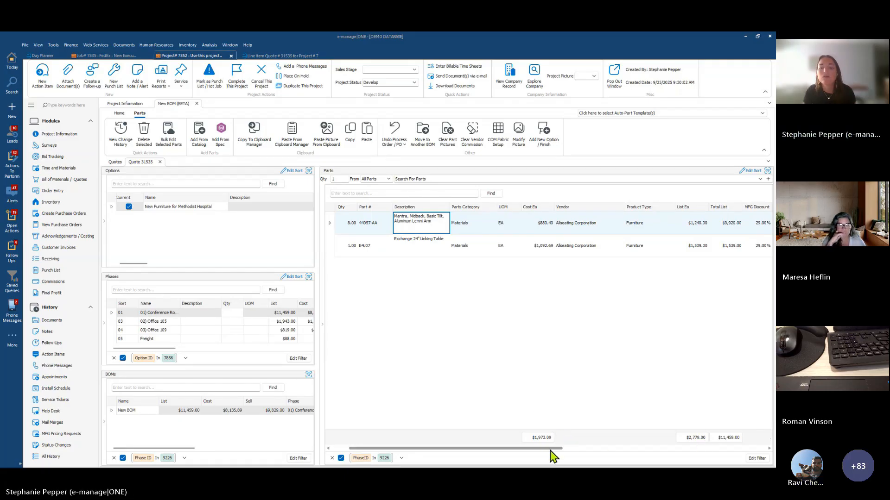
# - Look at the footer summary choices for the MFG Discount column and the header options for Total List, leaving both unchanged
pyautogui.moveTo(554, 448); pyautogui.dragTo(637, 463)
pyautogui.rightClick(577, 439)
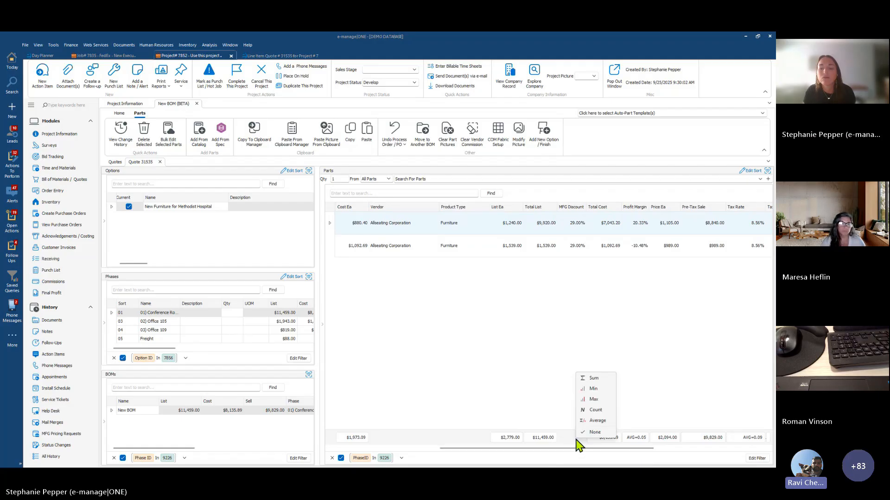
pyautogui.rightClick(567, 436)
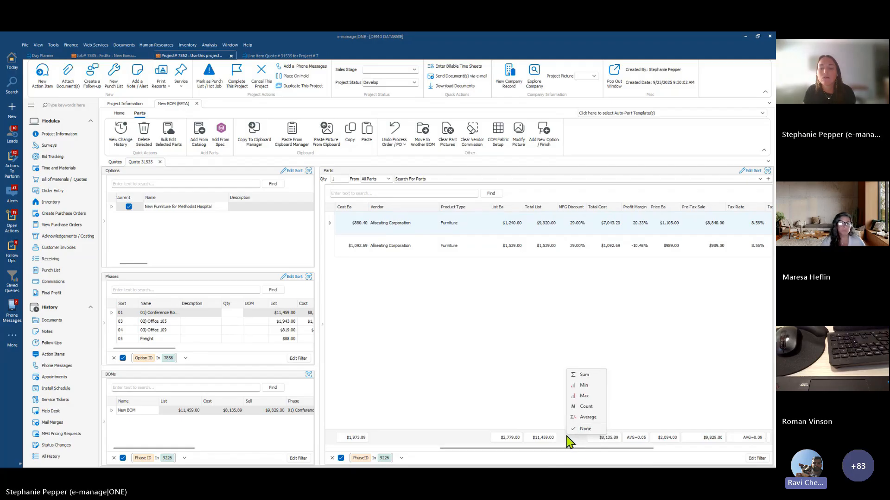
pyautogui.rightClick(541, 208)
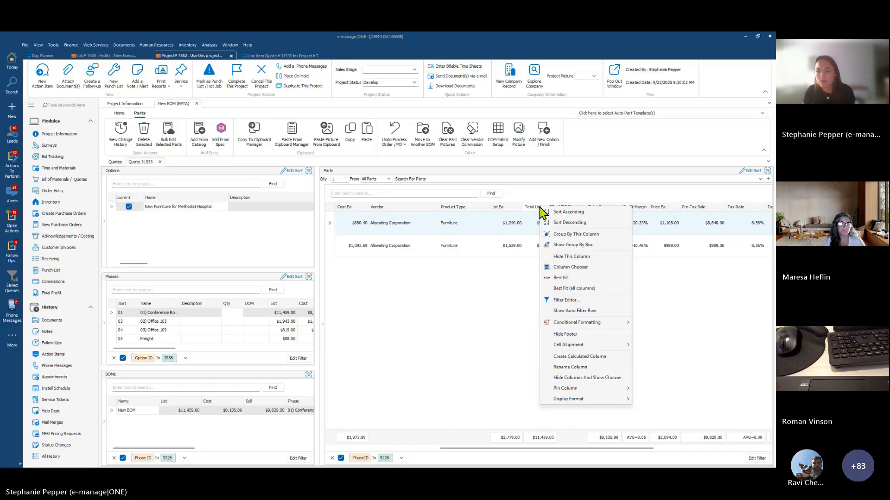
pyautogui.click(502, 347)
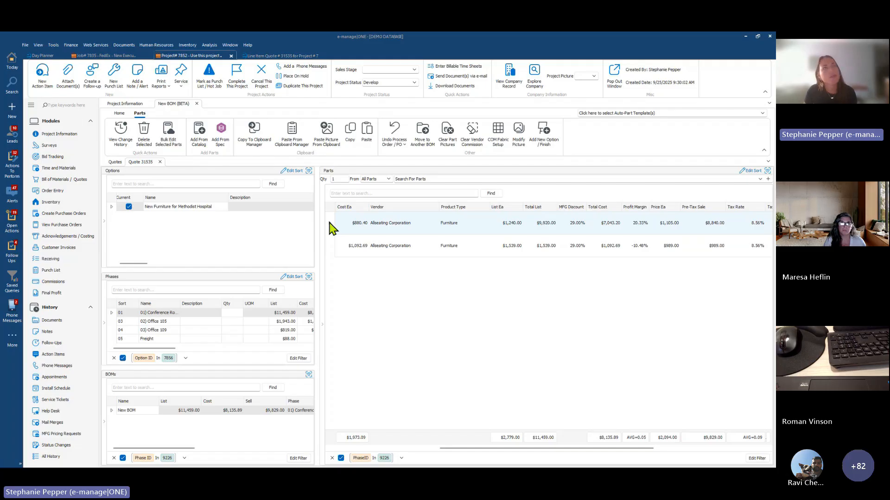
# - Select both parts of the conference room phase, view the bulk edit options for them, and close the dialog without changes
pyautogui.moveTo(328, 225); pyautogui.dragTo(327, 249)
pyautogui.click(172, 132)
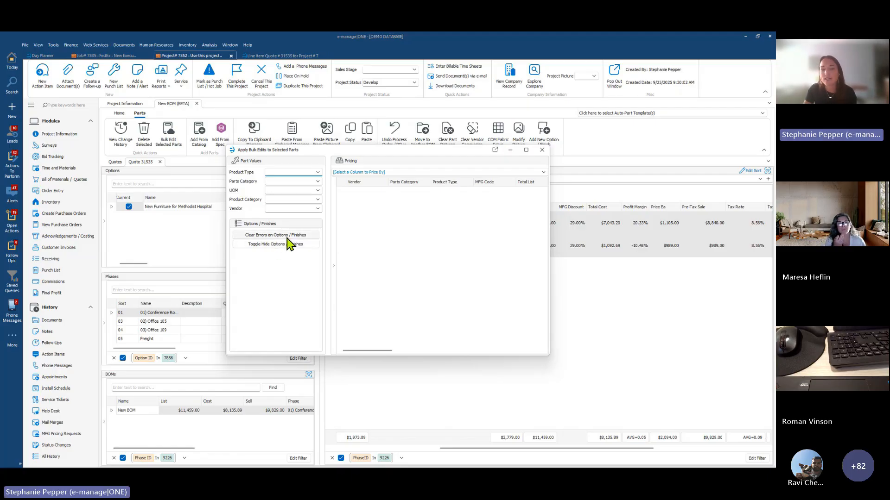
pyautogui.click(542, 152)
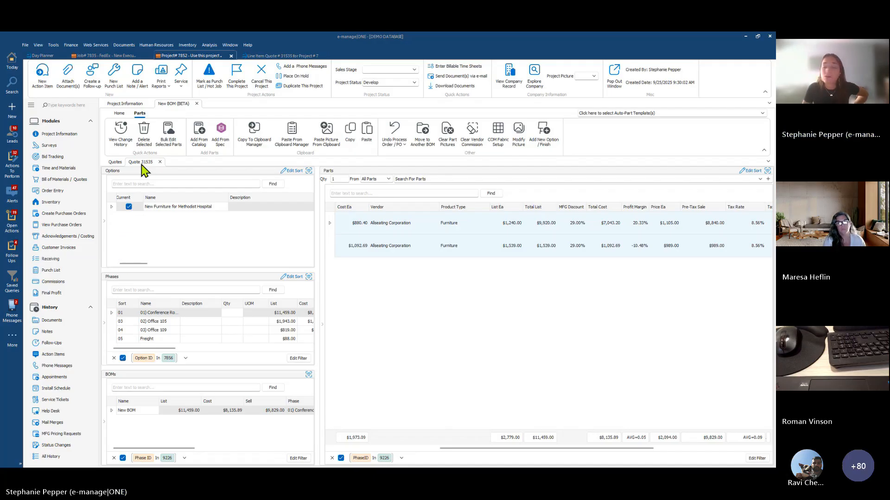
# - Switch to the FedEx job, select the replacement part quote in its quote list, and return to that quote's bill of materials
pyautogui.click(114, 207)
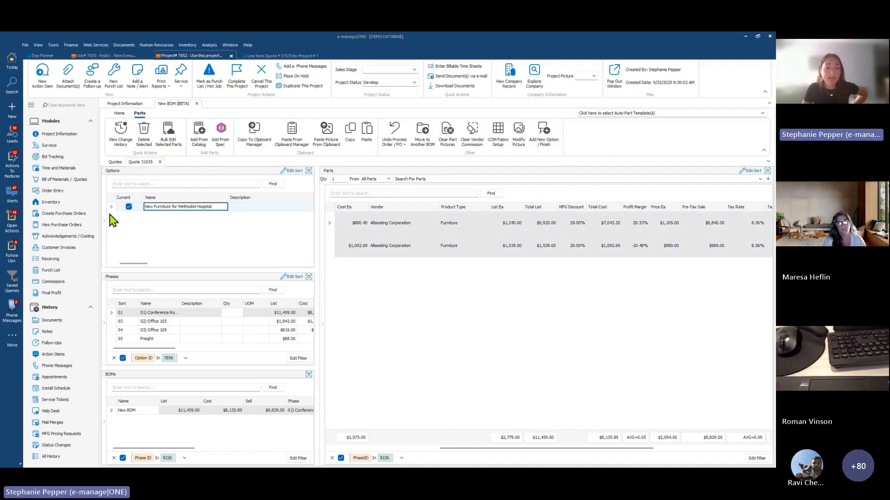
pyautogui.click(104, 55)
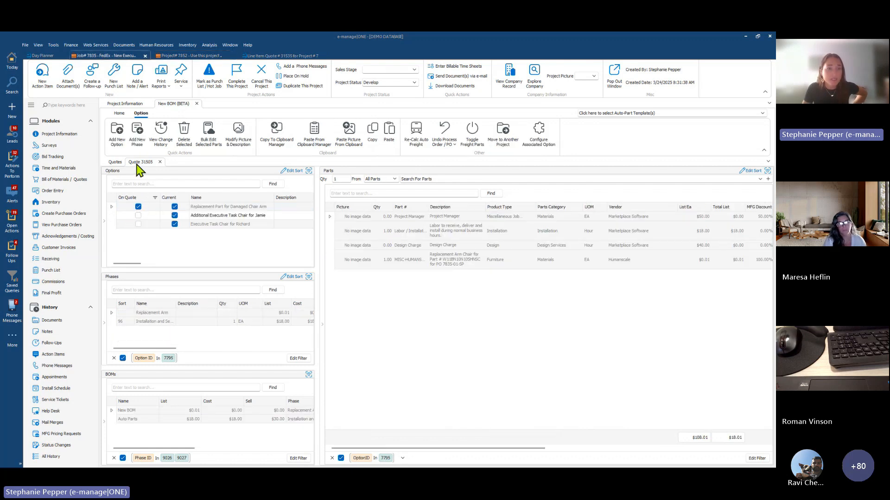
pyautogui.click(115, 162)
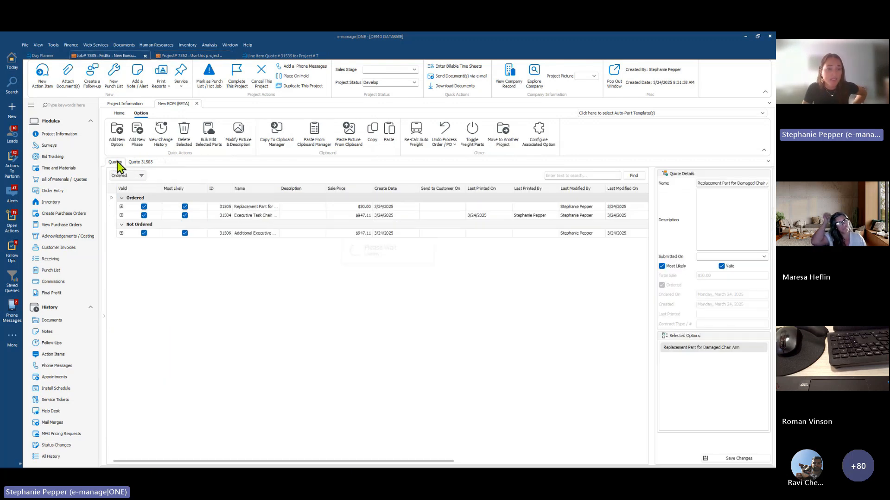
pyautogui.click(113, 206)
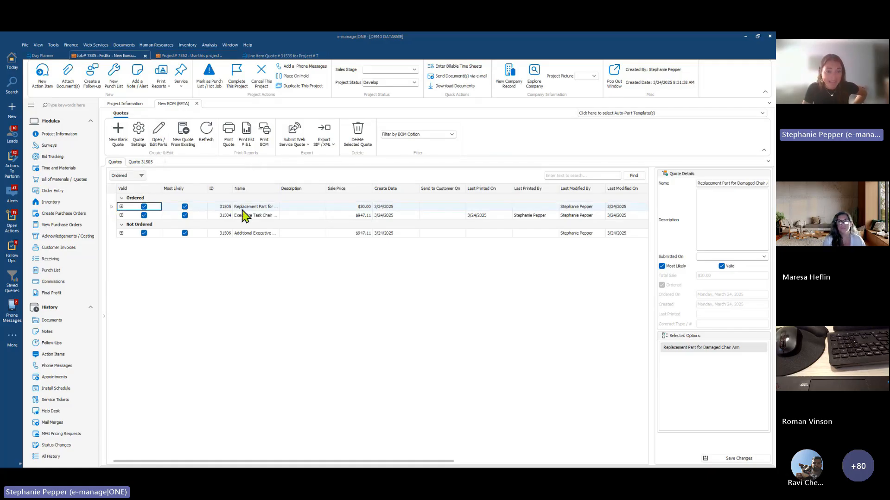
pyautogui.click(139, 162)
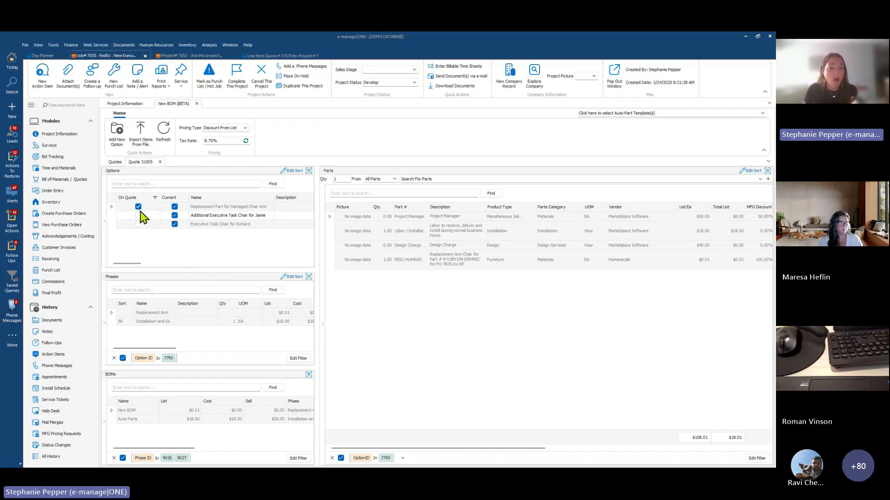
# - Select all three options together, once by adding them individually and once as a range from the damaged chair arm option, to list their combined parts
pyautogui.click(113, 208)
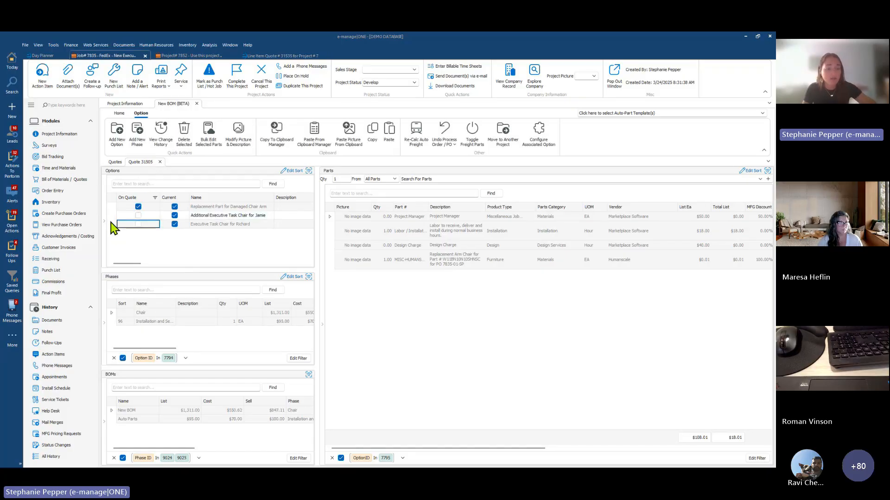
pyautogui.click(115, 209)
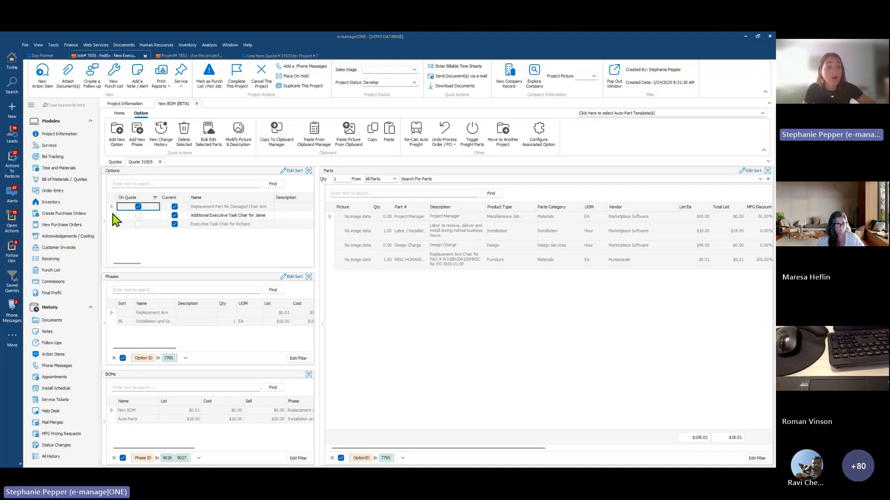
pyautogui.keyDown('ctrl'); pyautogui.click(113, 215); pyautogui.keyUp('ctrl')
pyautogui.keyDown('ctrl'); pyautogui.click(113, 225); pyautogui.keyUp('ctrl')
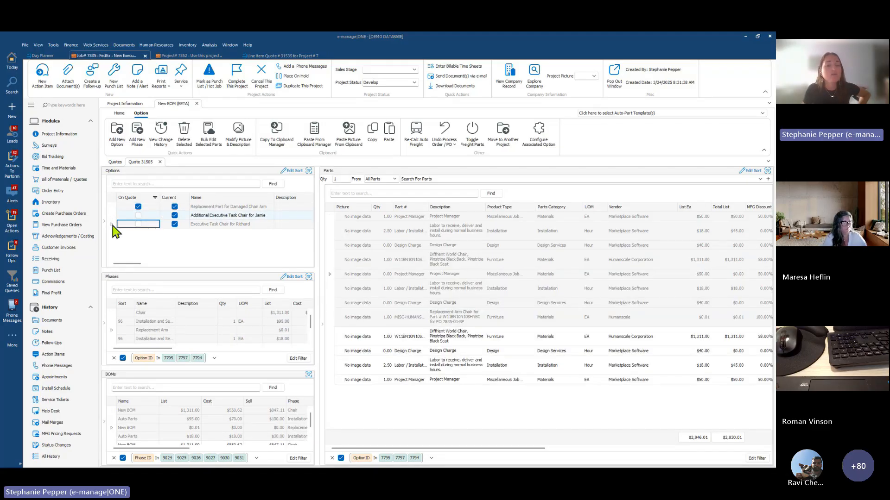
pyautogui.click(112, 209)
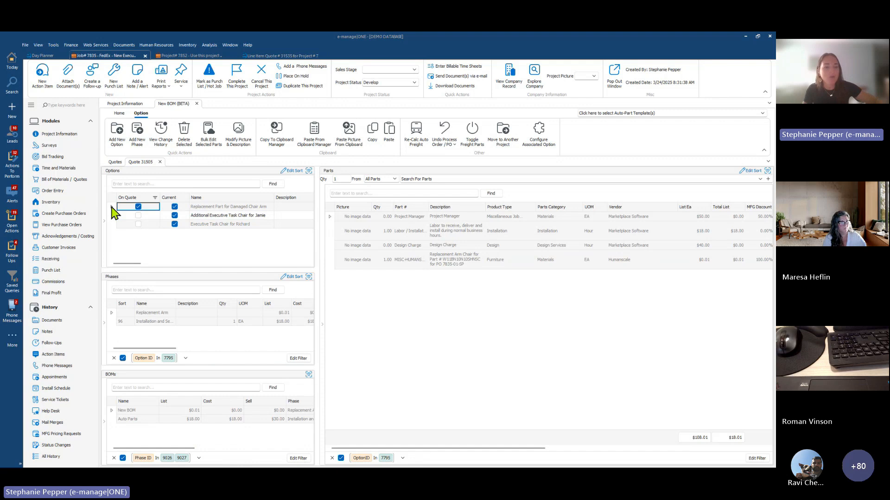
pyautogui.keyDown('shift'); pyautogui.click(115, 224); pyautogui.keyUp('shift')
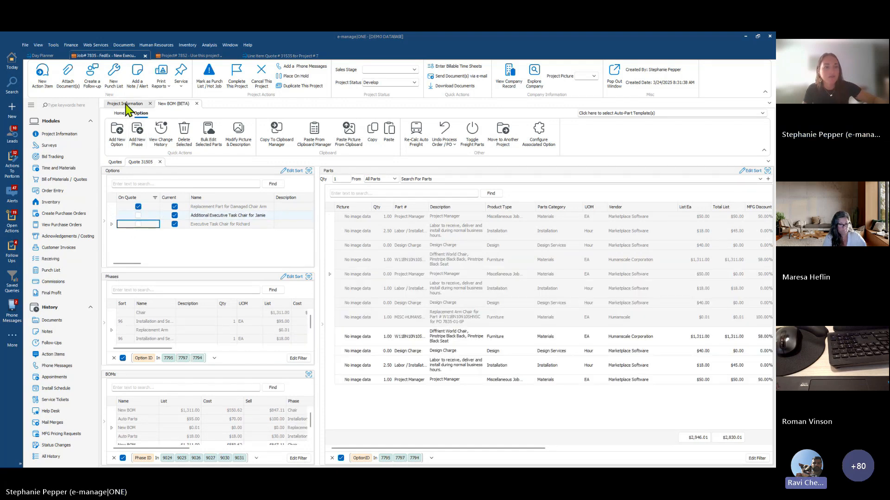
# - Select the Additional Executive Task Chair option and add the other two options to the selection one at a time
pyautogui.click(112, 217)
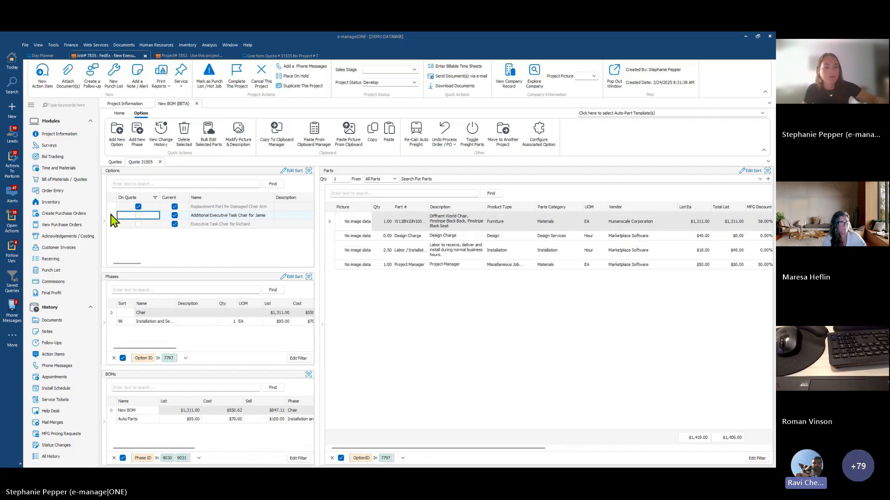
pyautogui.keyDown('ctrl'); pyautogui.click(112, 224); pyautogui.keyUp('ctrl')
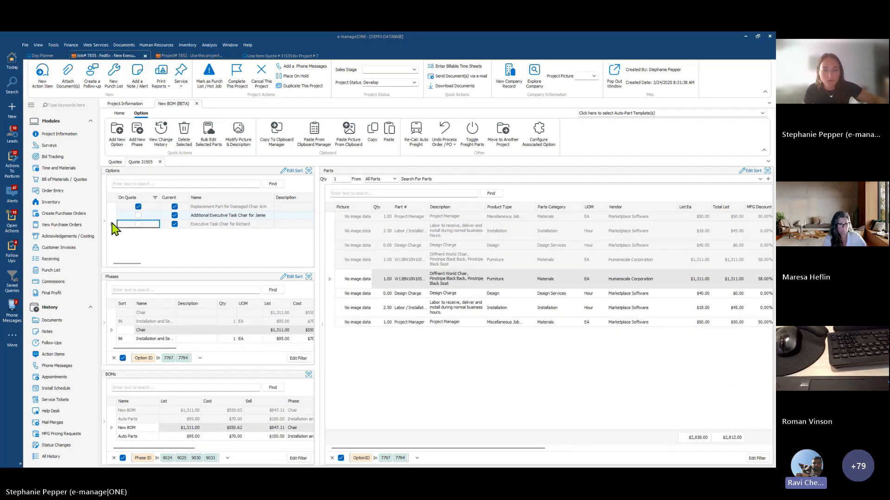
pyautogui.keyDown('ctrl'); pyautogui.click(111, 207); pyautogui.keyUp('ctrl')
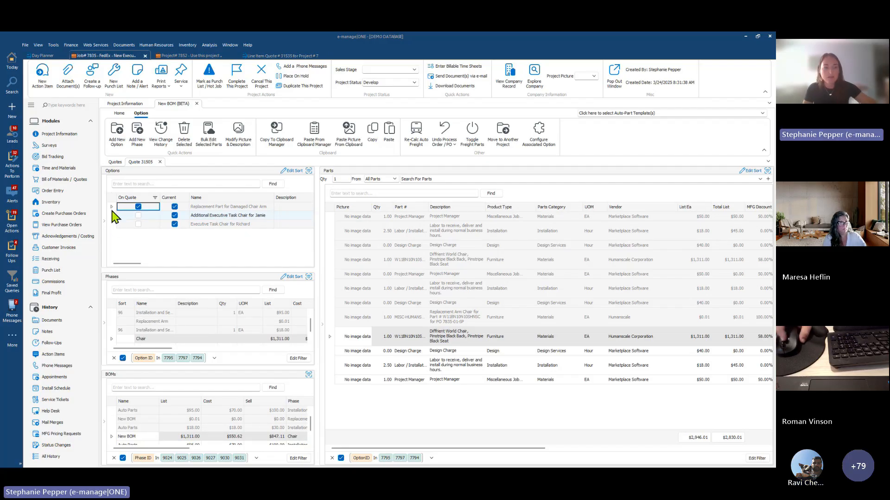
# - Limit the selection to the two executive task chair options to list only their parts
pyautogui.click(114, 223)
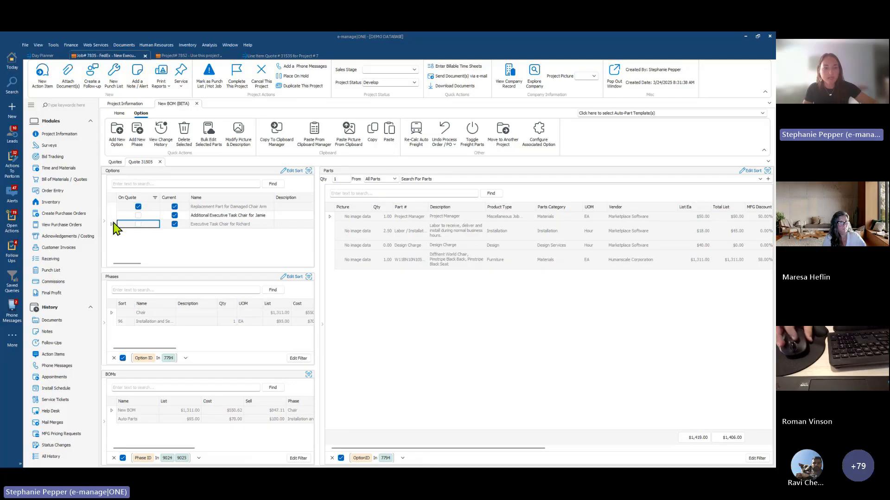
pyautogui.keyDown('ctrl'); pyautogui.click(114, 215); pyautogui.keyUp('ctrl')
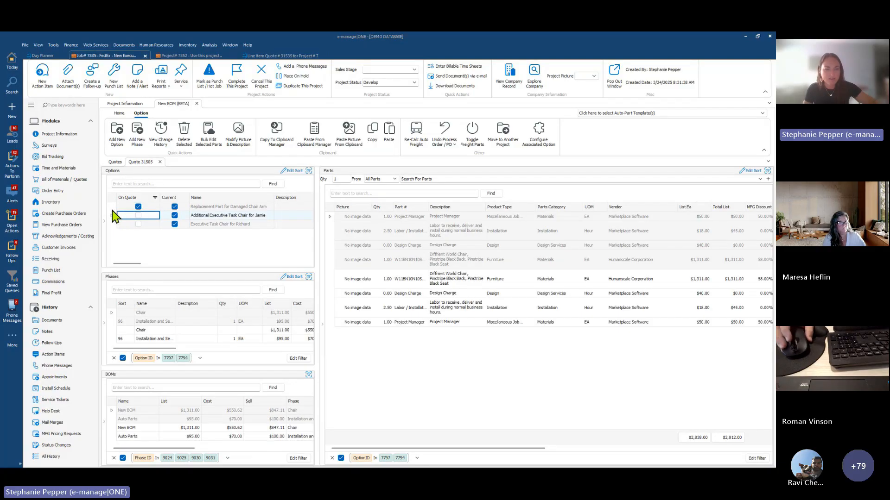
# - Add the damaged chair arm replacement option to the selection, and limit the selection to that option to list only its parts
pyautogui.keyDown('ctrl'); pyautogui.click(114, 207); pyautogui.keyUp('ctrl')
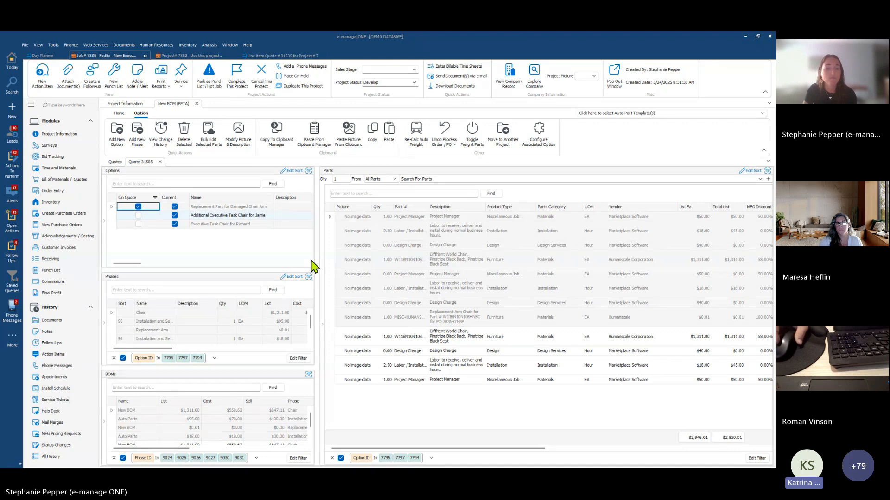
pyautogui.click(112, 207)
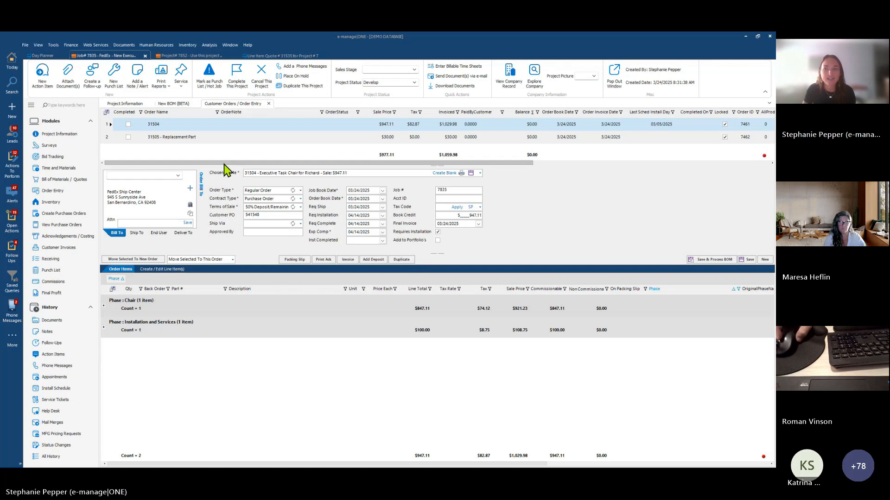
# - Unlock the executive task chair order in order entry, and return to the beta bill of materials to refresh it
pyautogui.click(726, 125)
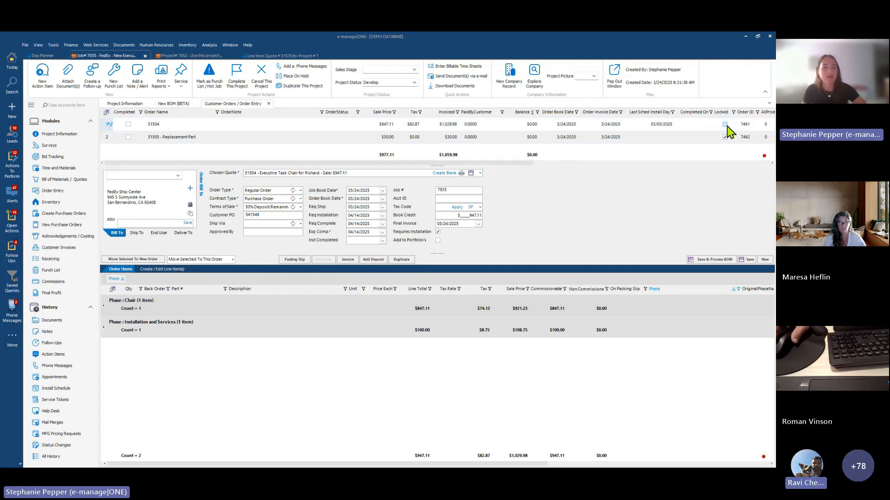
pyautogui.click(174, 103)
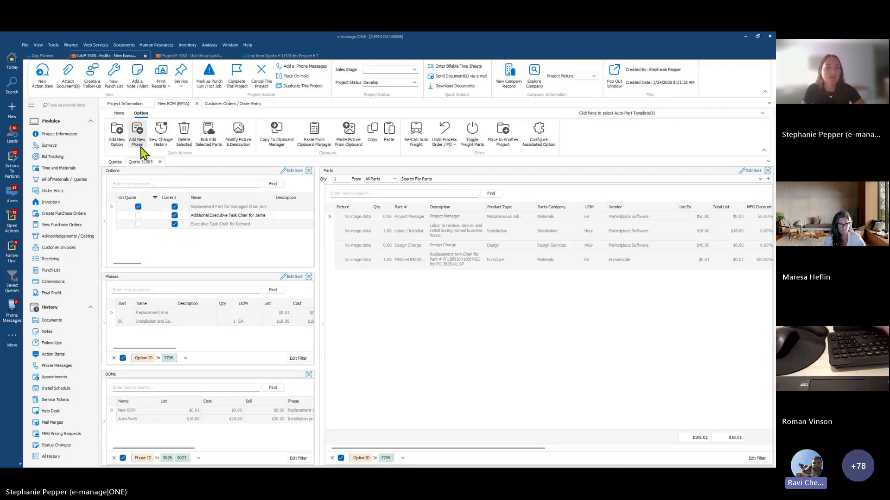
pyautogui.click(119, 113)
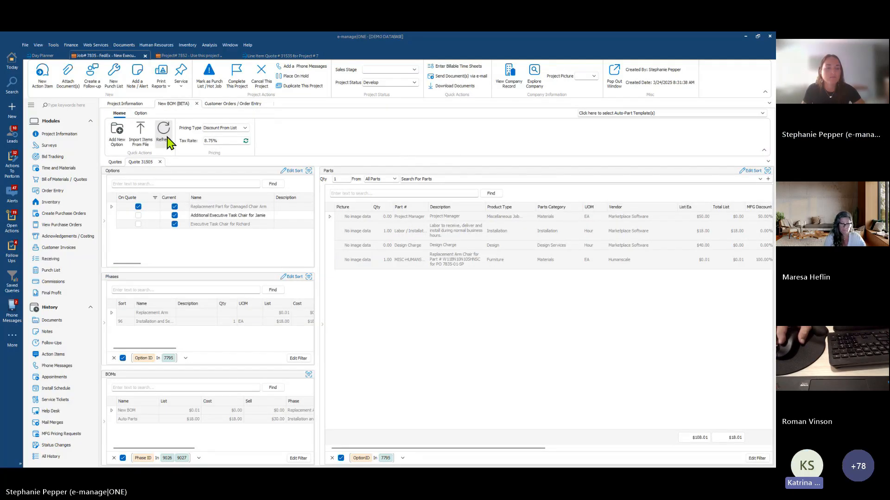
# - Select each option in turn, ending on the original executive task chair, and check its labor and design charge parts for editing
pyautogui.click(112, 207)
pyautogui.click(111, 215)
pyautogui.click(112, 225)
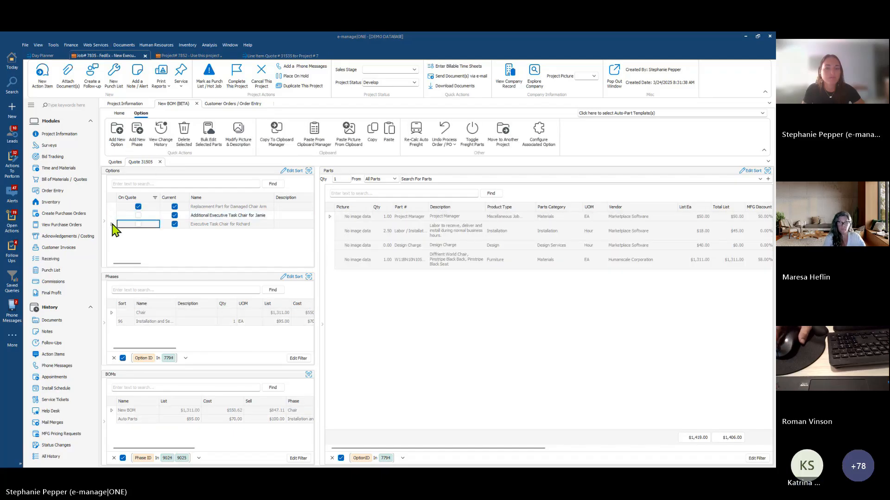
pyautogui.click(454, 236)
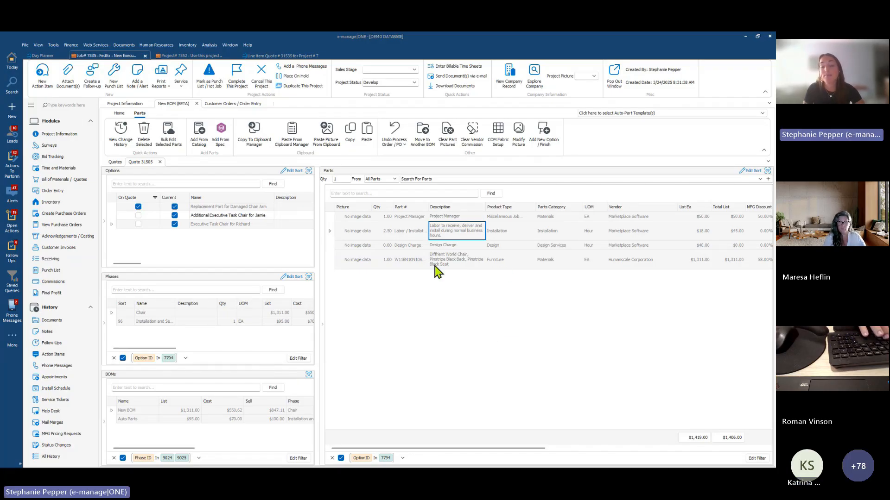
pyautogui.click(447, 247)
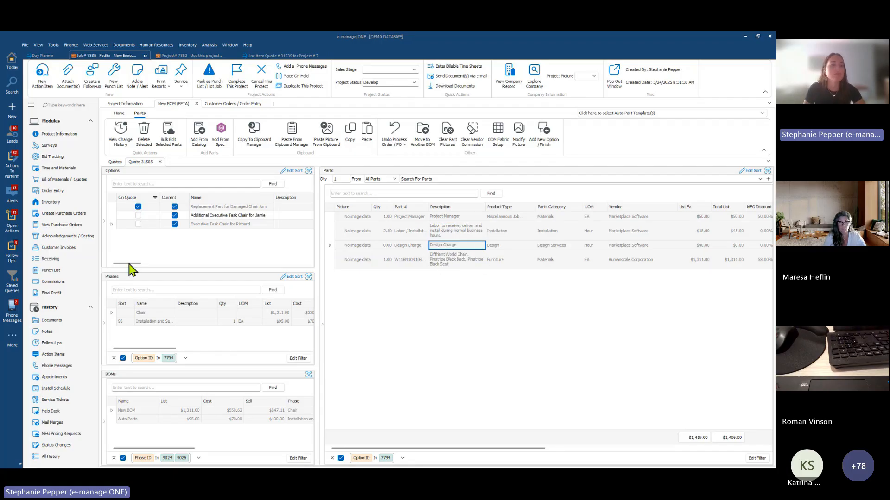
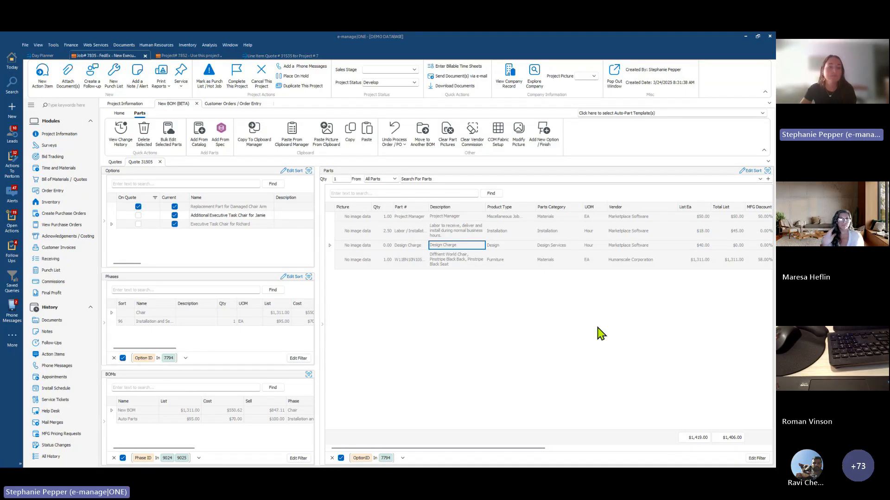
# - Examine the quote's tax rate breakdown, including with the Additional Executive Task Chair option selected, and refresh the tax rate
pyautogui.click(119, 113)
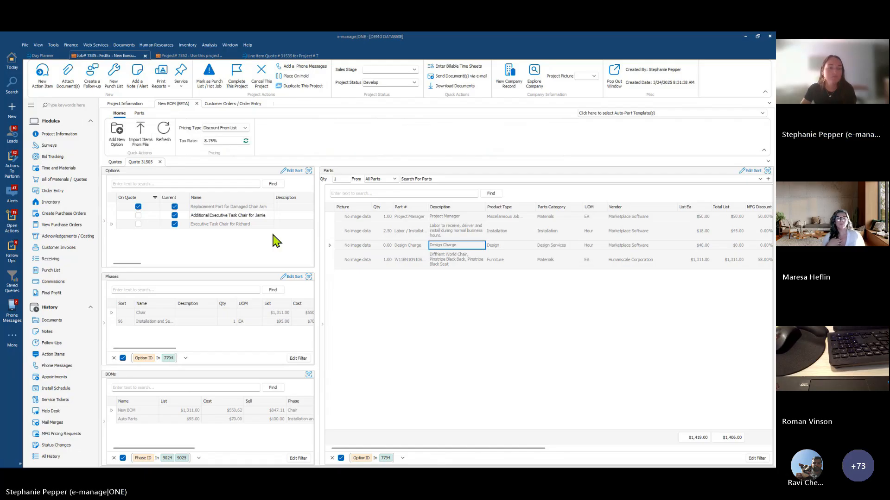
pyautogui.moveTo(221, 142)
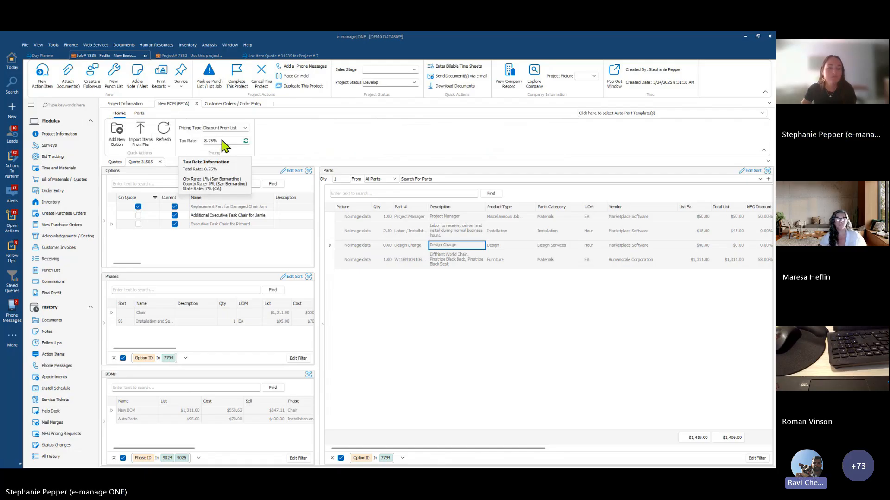
pyautogui.click(115, 216)
pyautogui.click(119, 113)
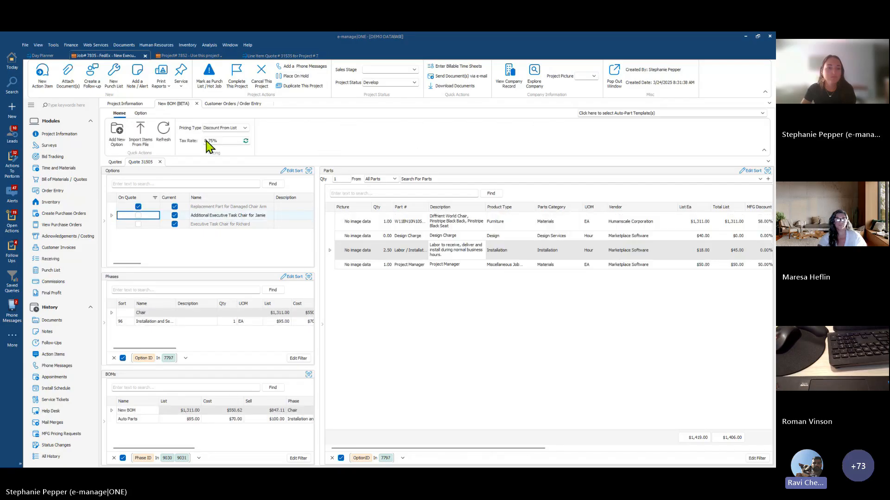
pyautogui.moveTo(227, 145)
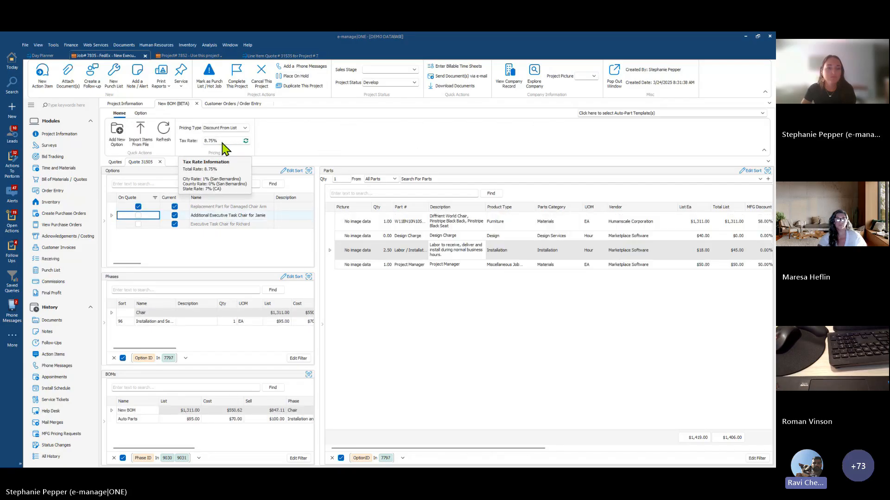
pyautogui.click(224, 141)
pyautogui.click(246, 141)
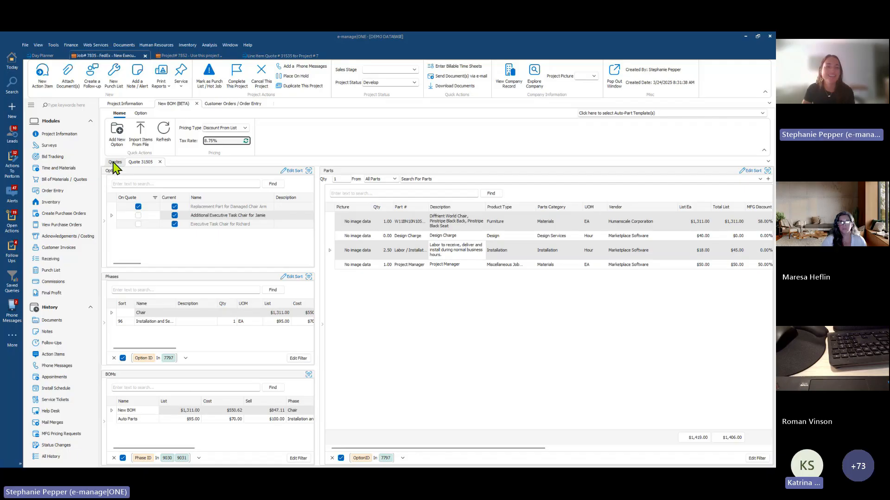
# - Revisit the quote list and the open quote, view the ABS Realty line item quote preview, and return to the FedEx job
pyautogui.click(114, 162)
pyautogui.click(141, 163)
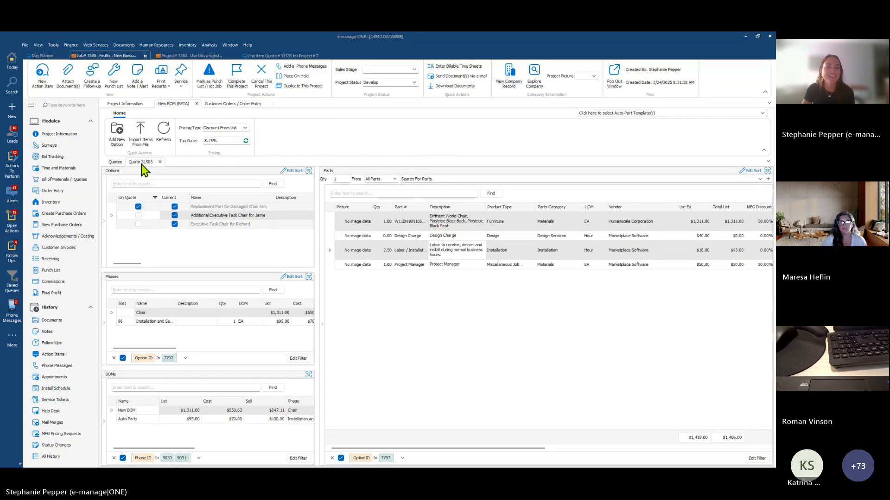
pyautogui.click(284, 57)
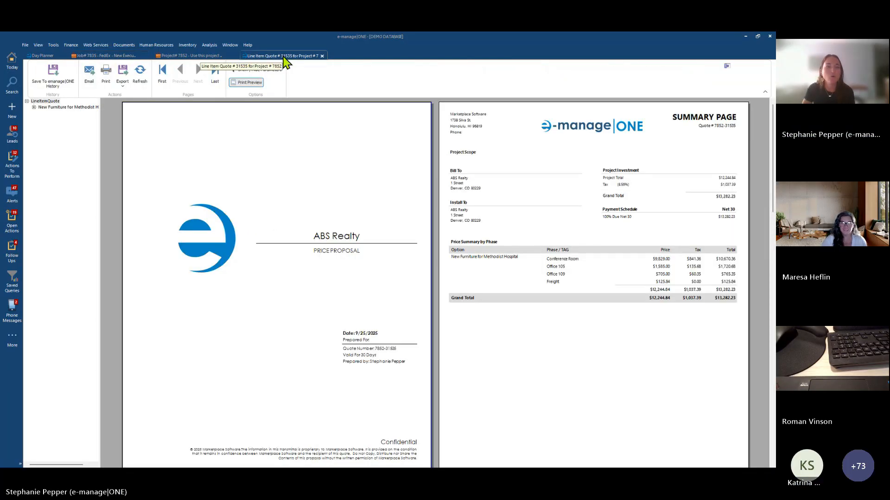
pyautogui.click(113, 58)
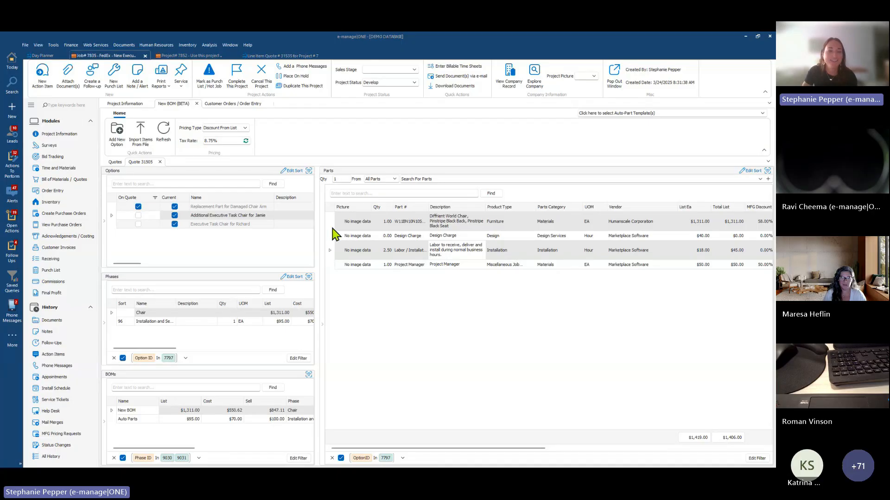
# - Bulk edit the Additional Executive Task Chair option's parts, setting the tax rate to 0% for every product type
pyautogui.click(110, 216)
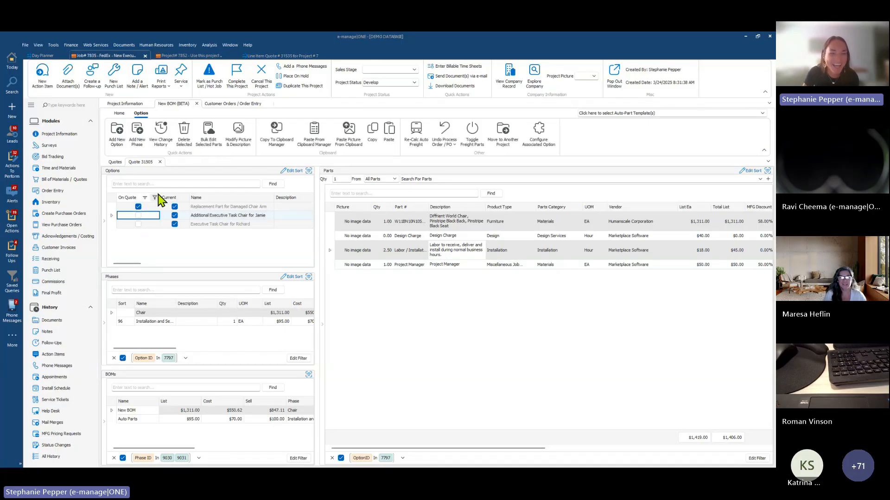
pyautogui.click(209, 135)
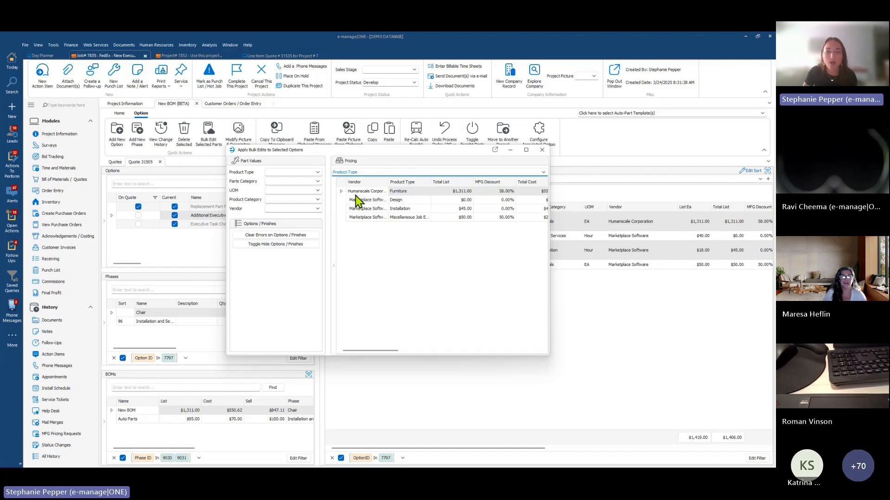
pyautogui.moveTo(383, 352); pyautogui.dragTo(463, 353)
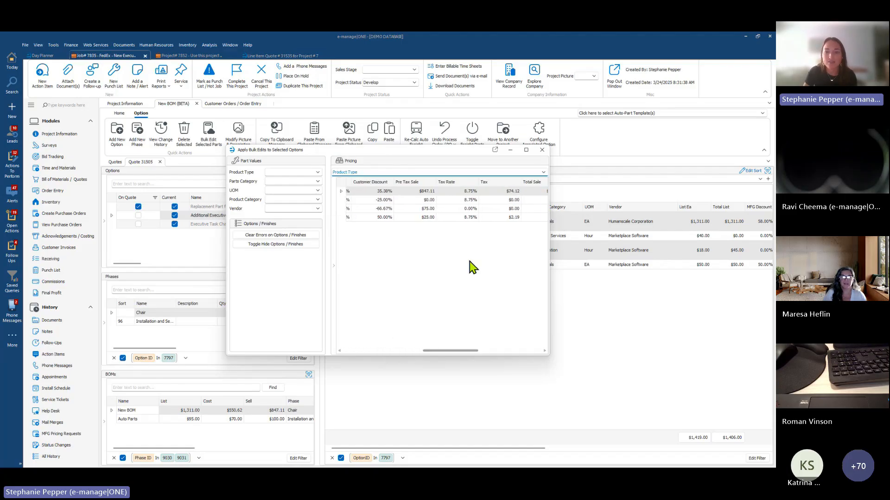
pyautogui.click(470, 192)
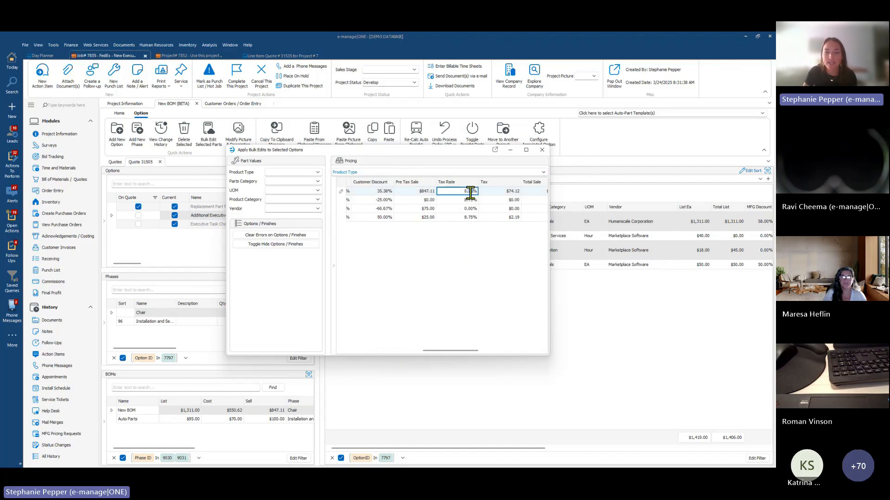
pyautogui.press('BackSpace')
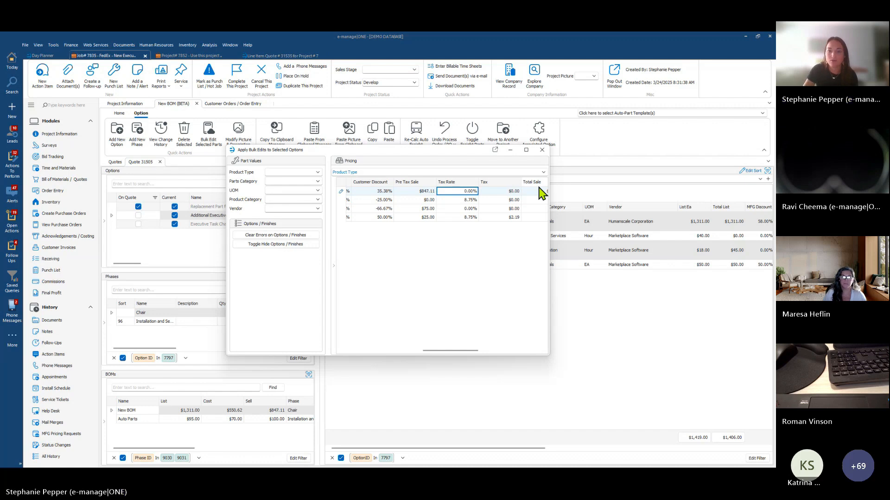
pyautogui.press('Down')
pyautogui.press('Down')
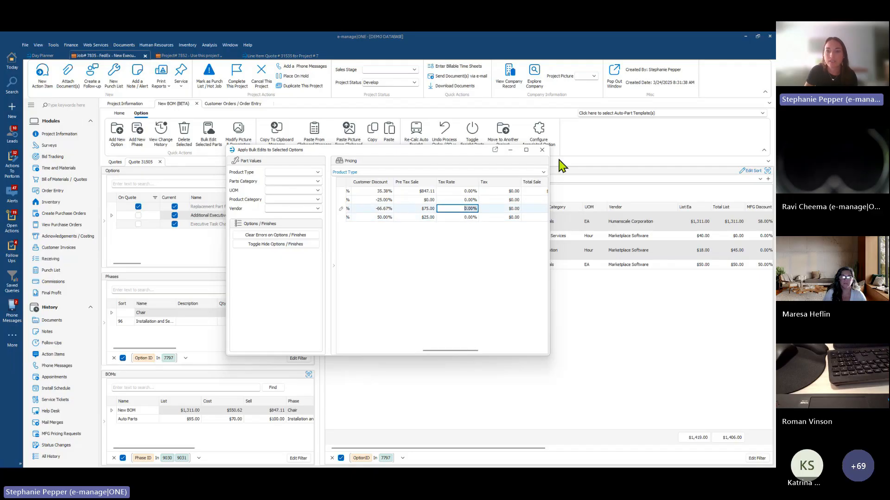
pyautogui.click(542, 149)
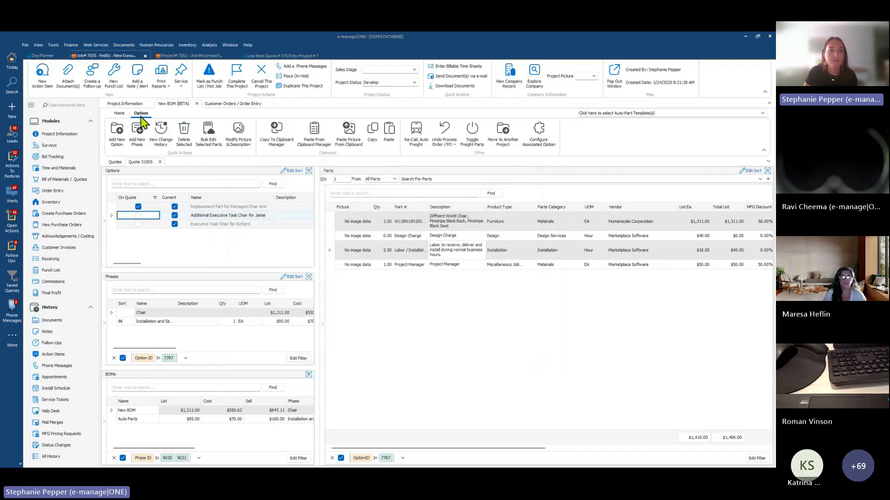
# - Refresh the bill of materials and examine the tax rate and tax amounts in the option's parts list
pyautogui.click(119, 113)
pyautogui.click(165, 138)
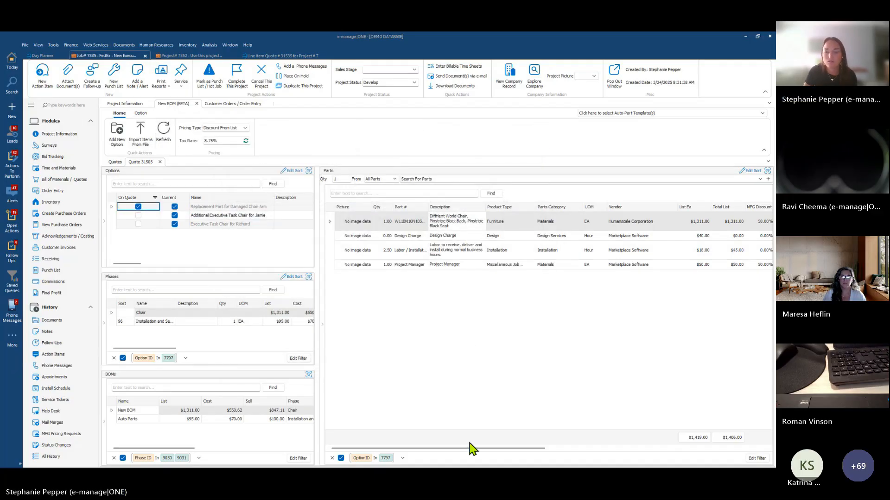
pyautogui.moveTo(472, 449); pyautogui.dragTo(653, 467)
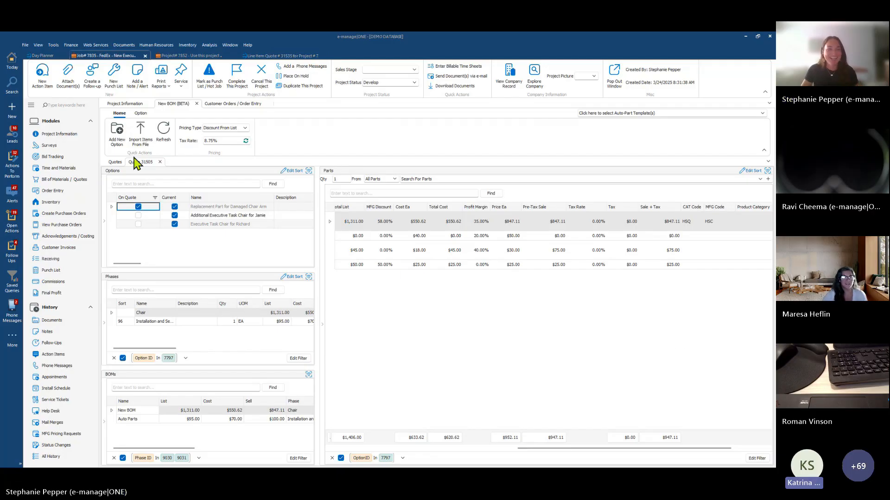
pyautogui.click(140, 114)
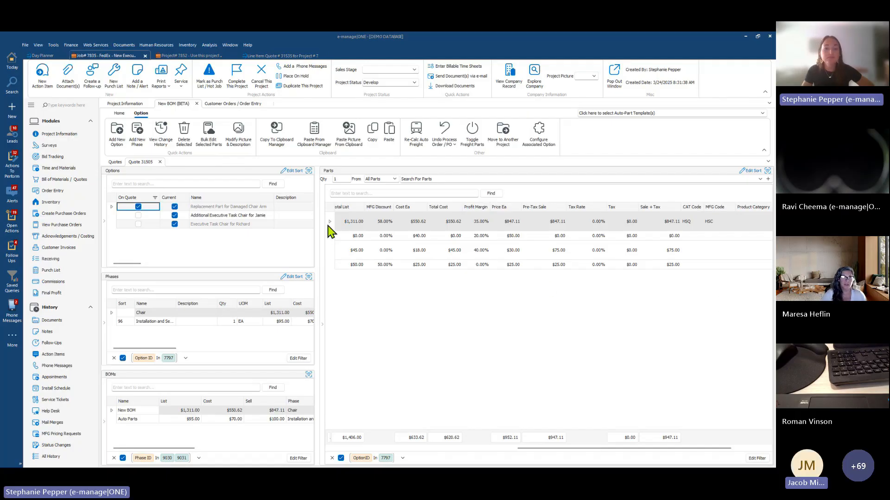
pyautogui.moveTo(532, 449); pyautogui.dragTo(427, 300)
pyautogui.moveTo(556, 449); pyautogui.dragTo(371, 449)
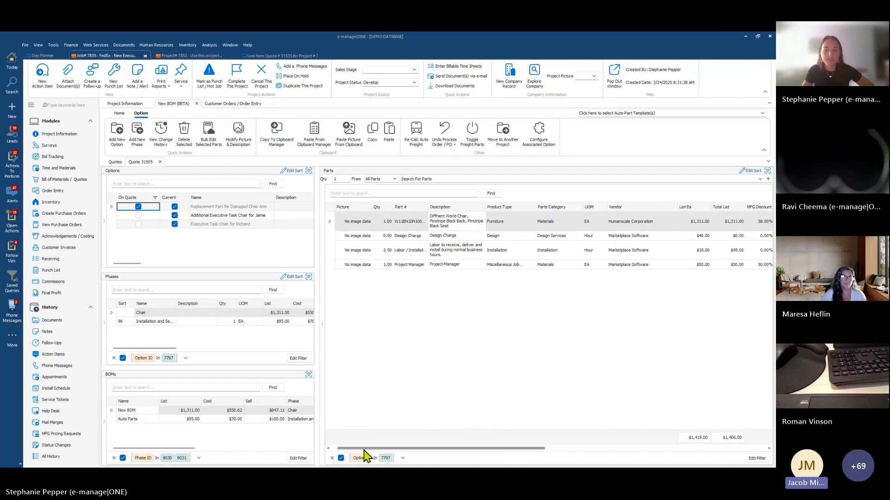
# - Browse the vendor choices for the Diffrient World Chair part and leave the list with Humanscale Corporation as vendor
pyautogui.click(639, 224)
pyautogui.click(676, 226)
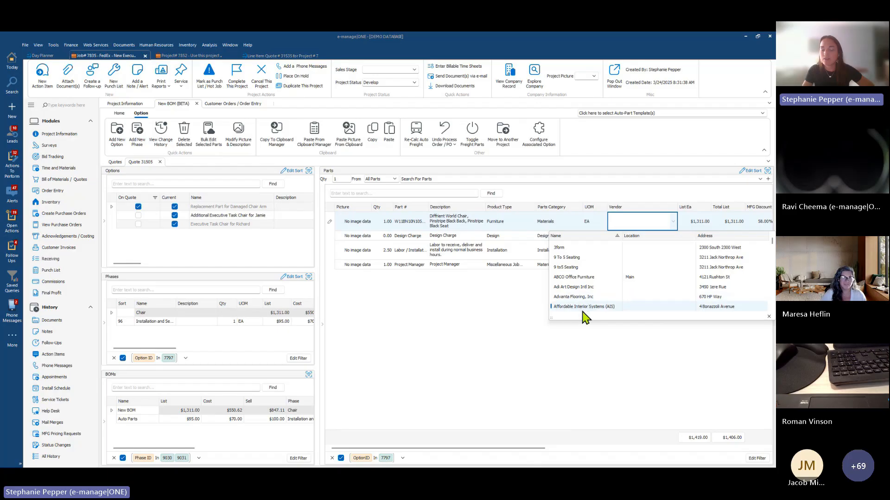
pyautogui.click(673, 221)
pyautogui.click(634, 322)
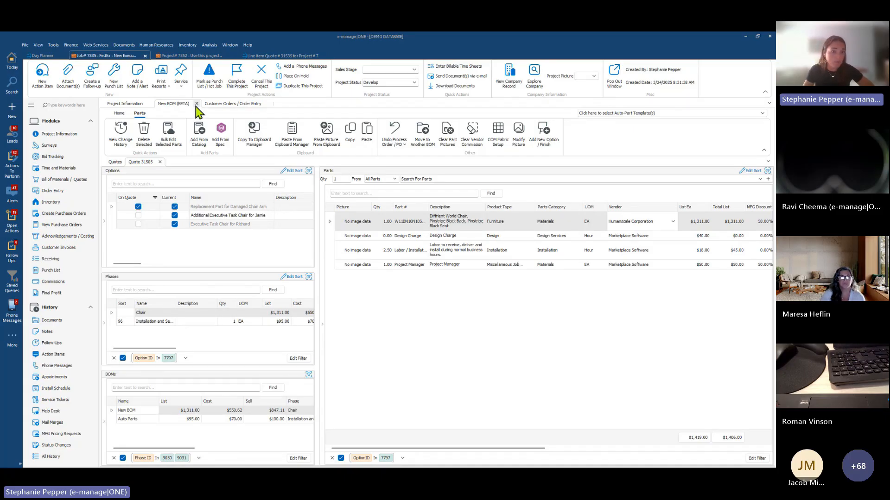
# - Close the beta bill of materials and open the job's standard Bill of Materials / Quotes module
pyautogui.click(197, 103)
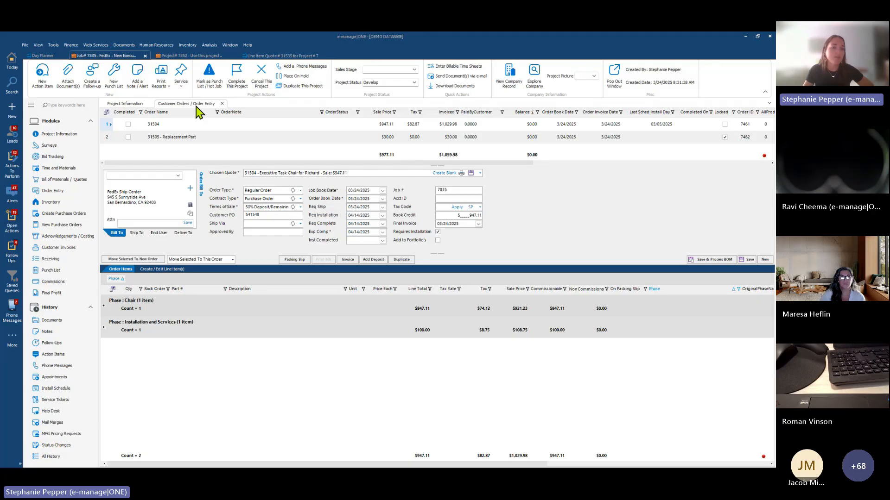
pyautogui.click(58, 181)
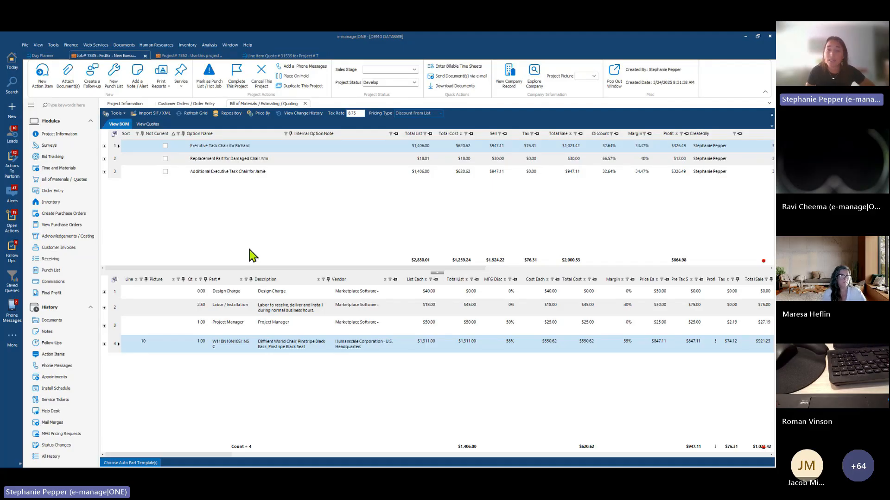
# - Find the Send a Help Request command among the help options without submitting a request
pyautogui.click(247, 45)
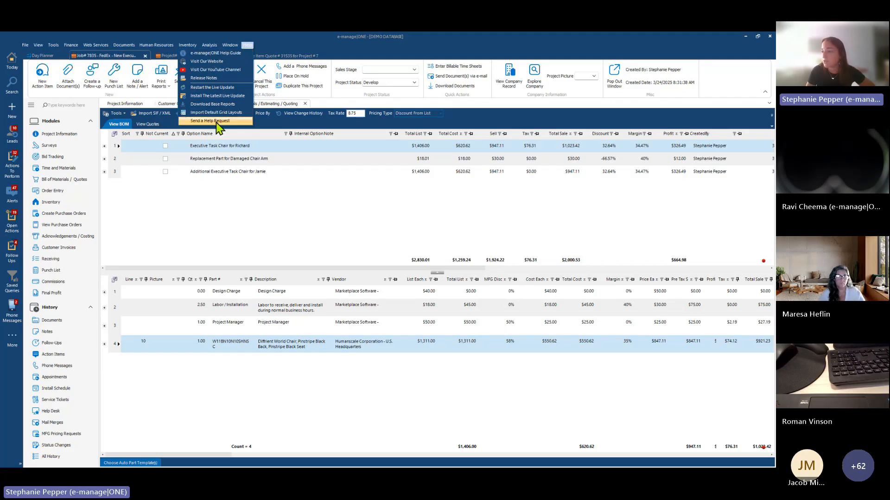
pyautogui.click(284, 215)
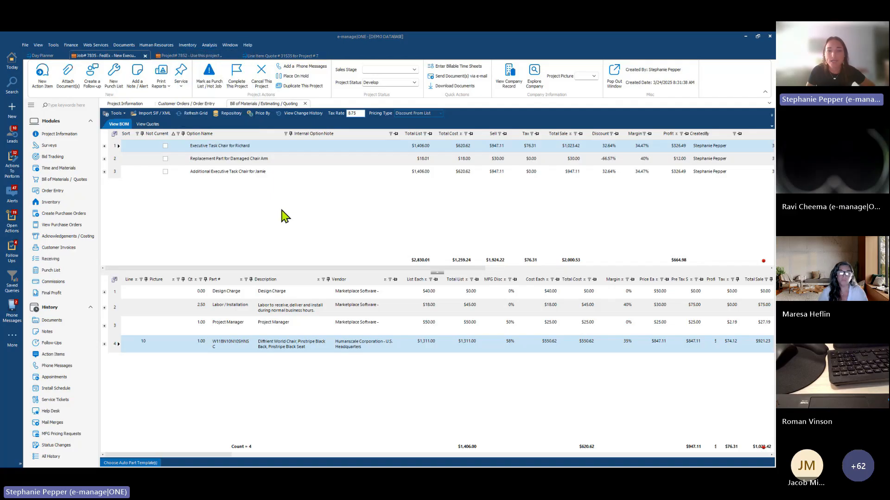